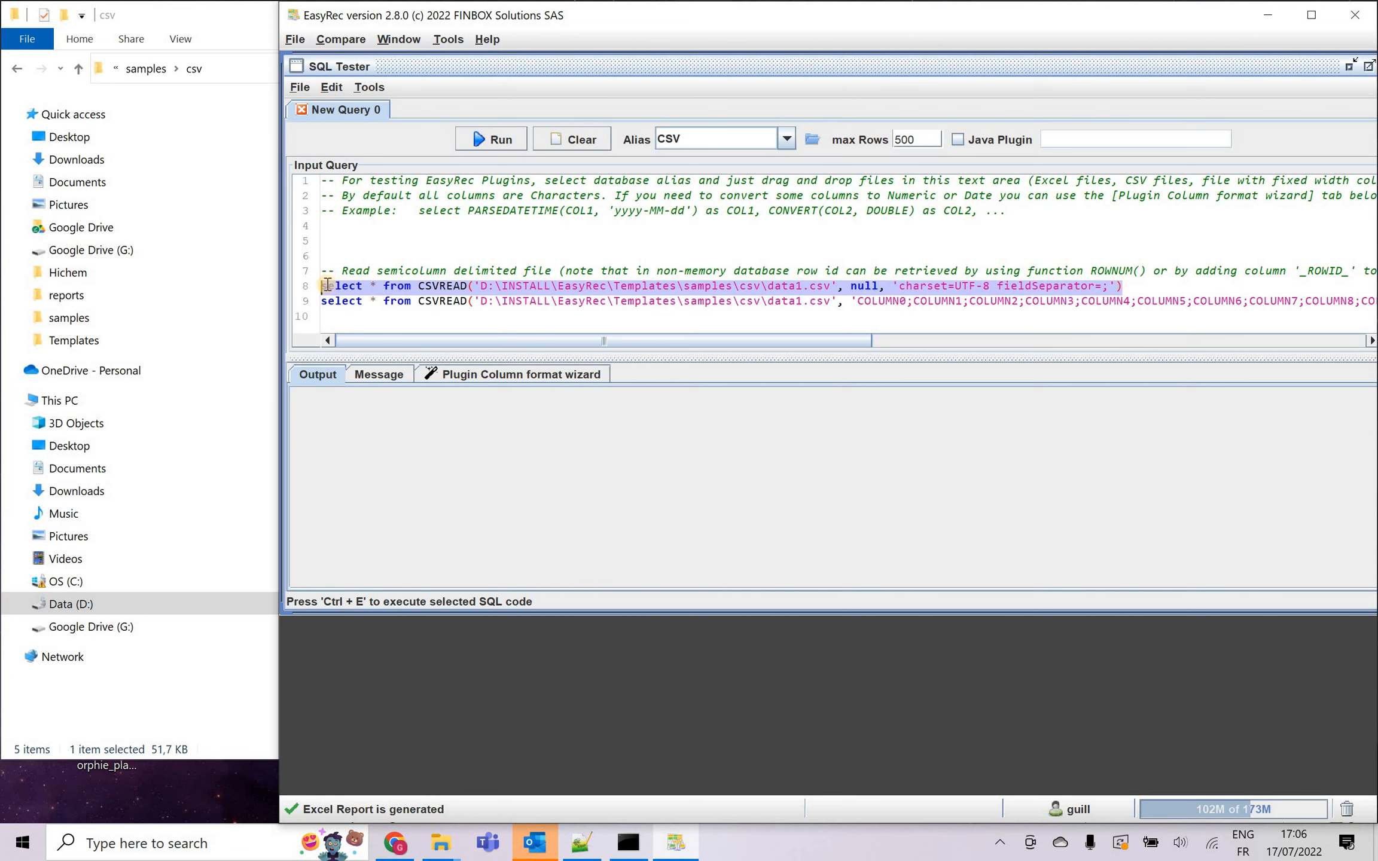
Run the data1.csv query on line 8 and the line 9 query with explicit column names to compare their outputs.
left_click(490, 139)
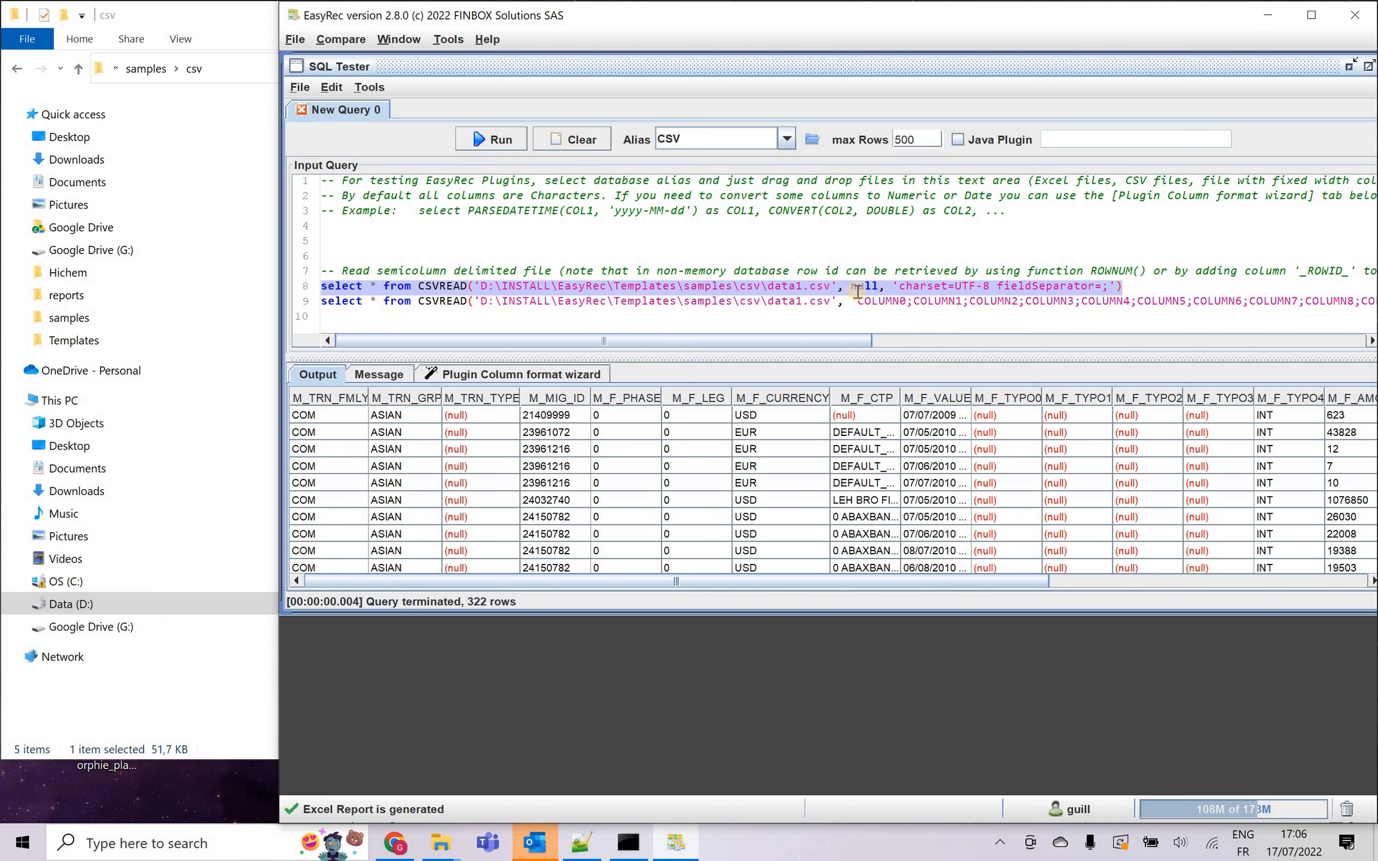
left_click(1178, 289)
key("Right")
key("shift+Down")
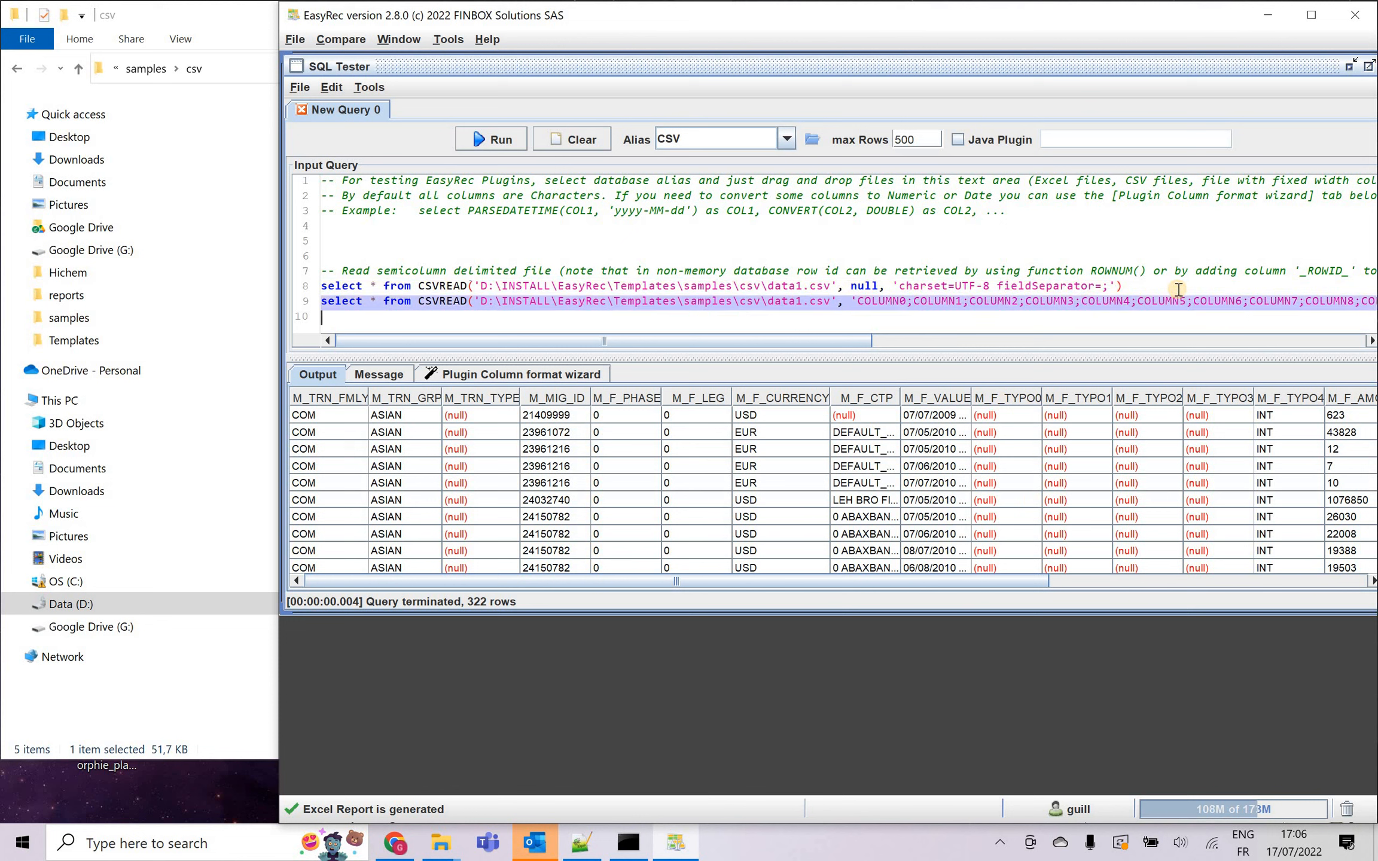
left_click(872, 298)
left_click(929, 302)
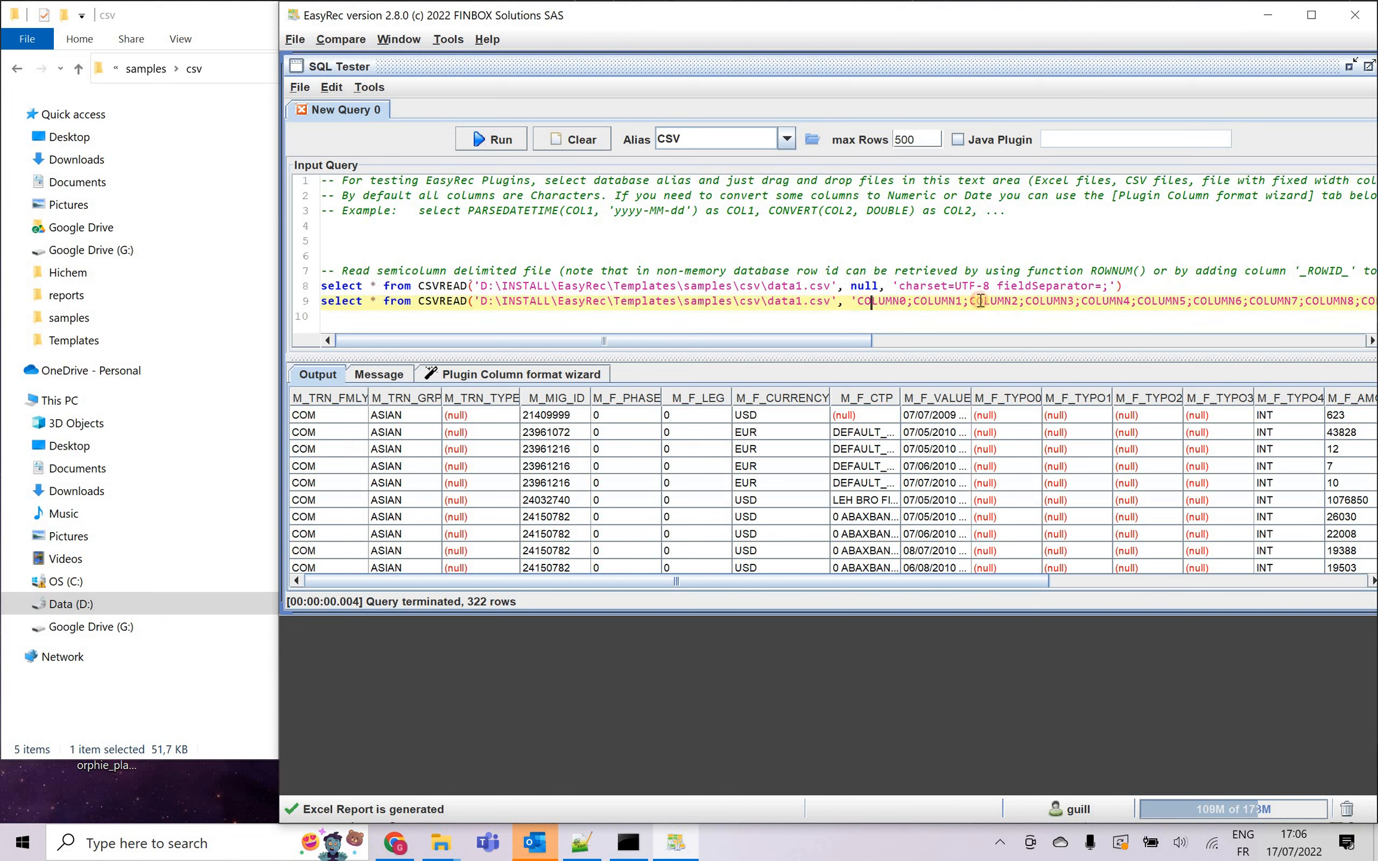
left_click(984, 300)
left_click(1178, 287)
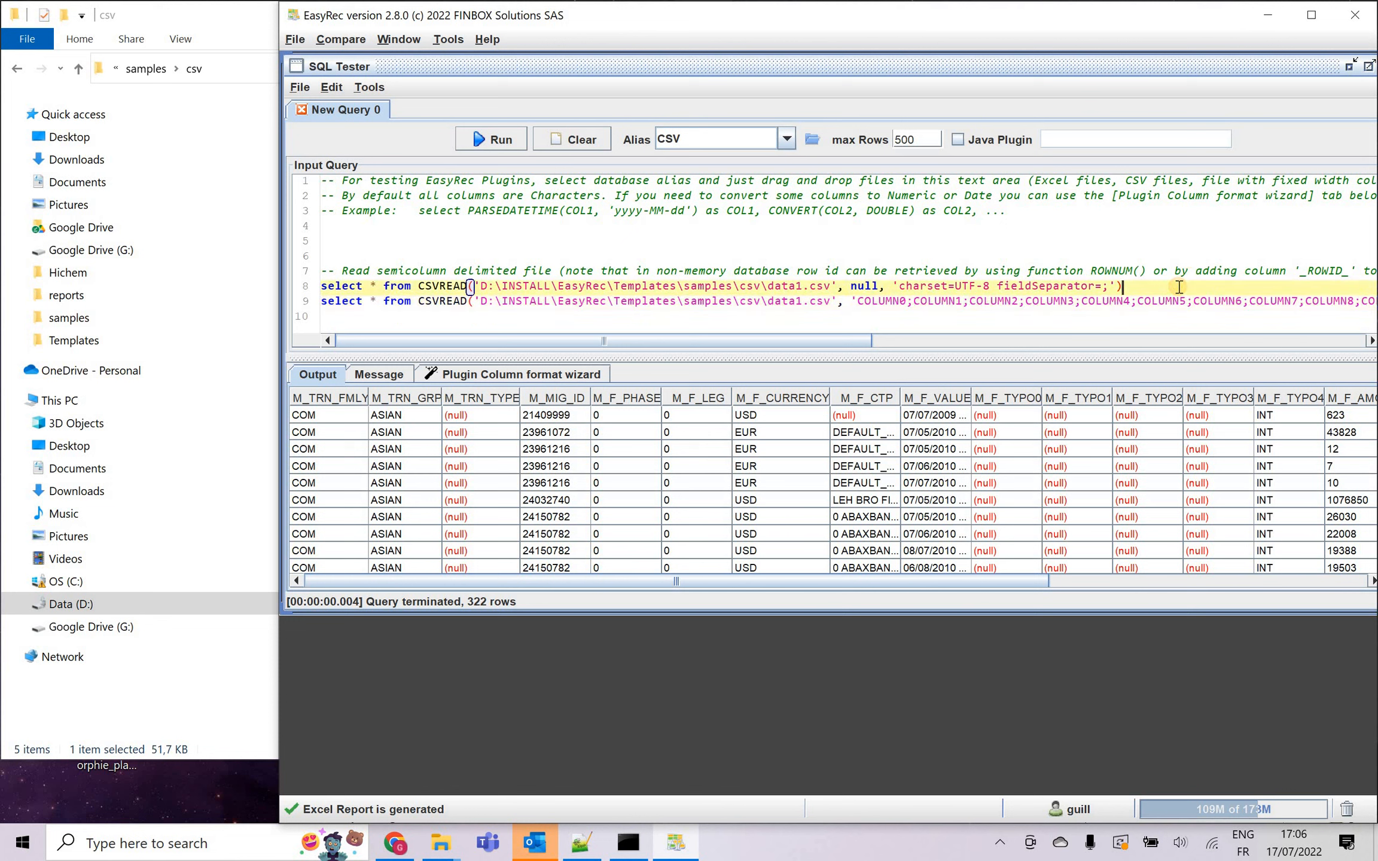
key("Right")
key("shift+Down")
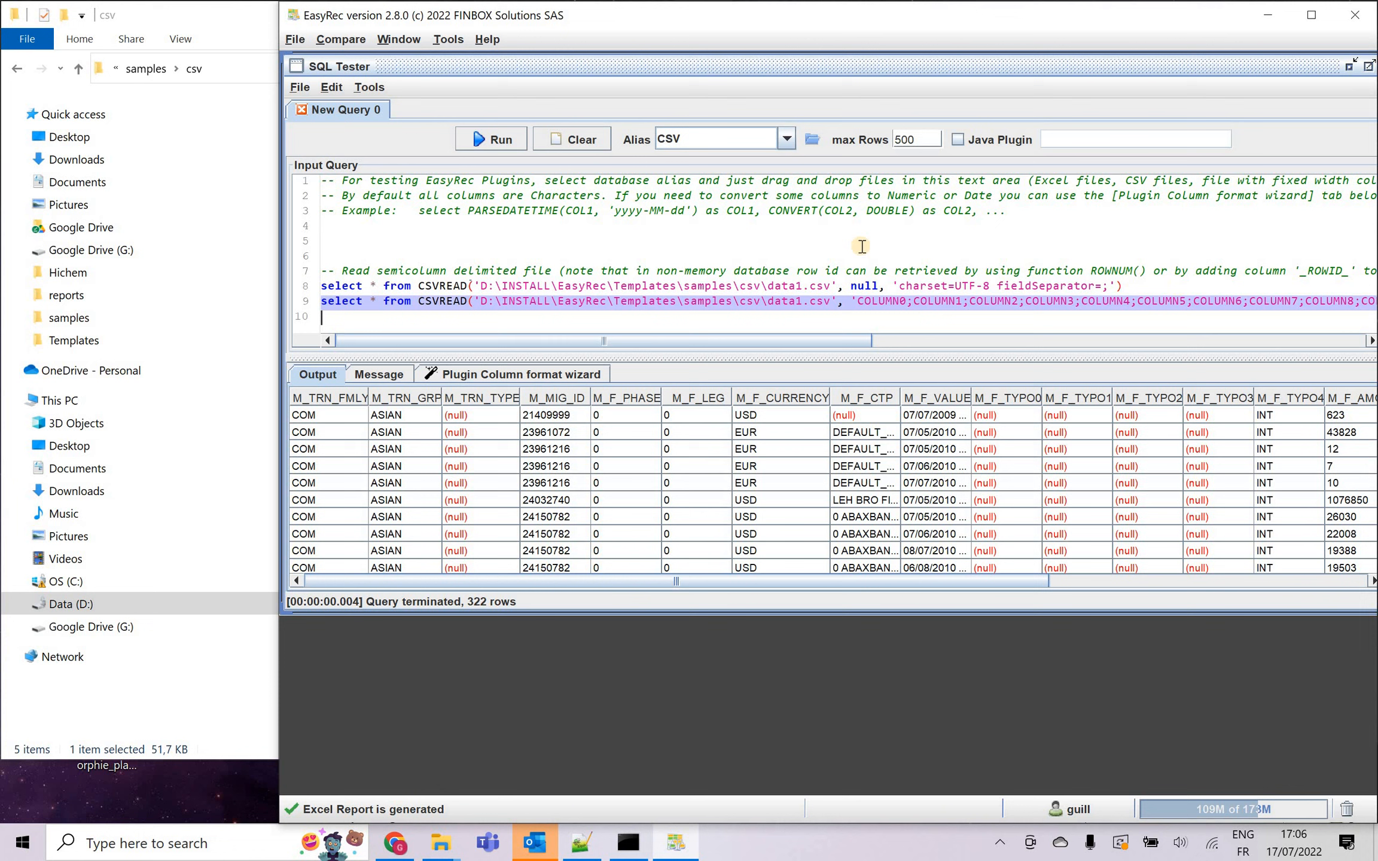
left_click(486, 141)
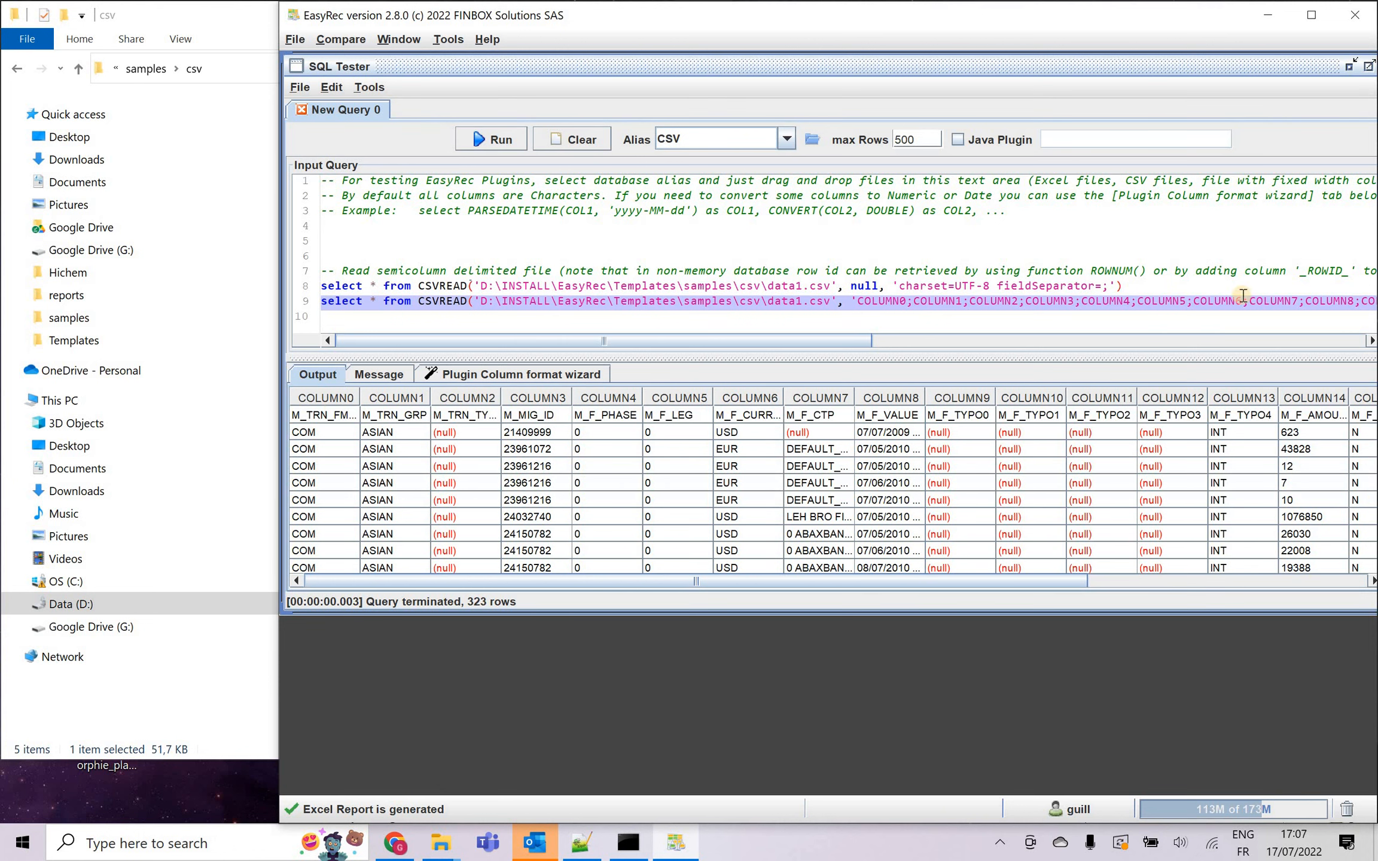
Run only the line 8 CSVREAD query on data1.csv, which uses the file's own header.
left_click(1171, 281)
key("Up")
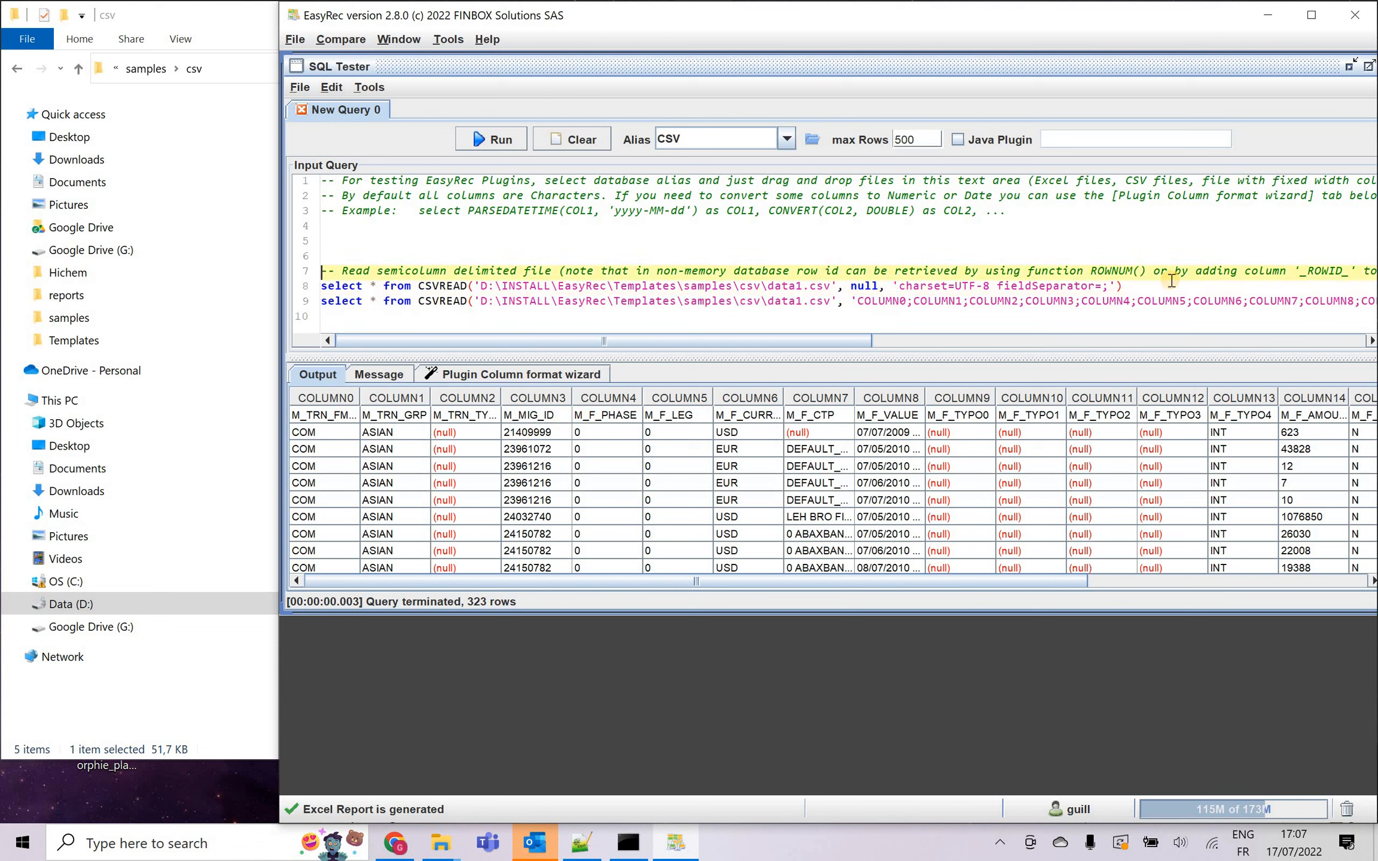
triple_click(1171, 281)
left_click(484, 141)
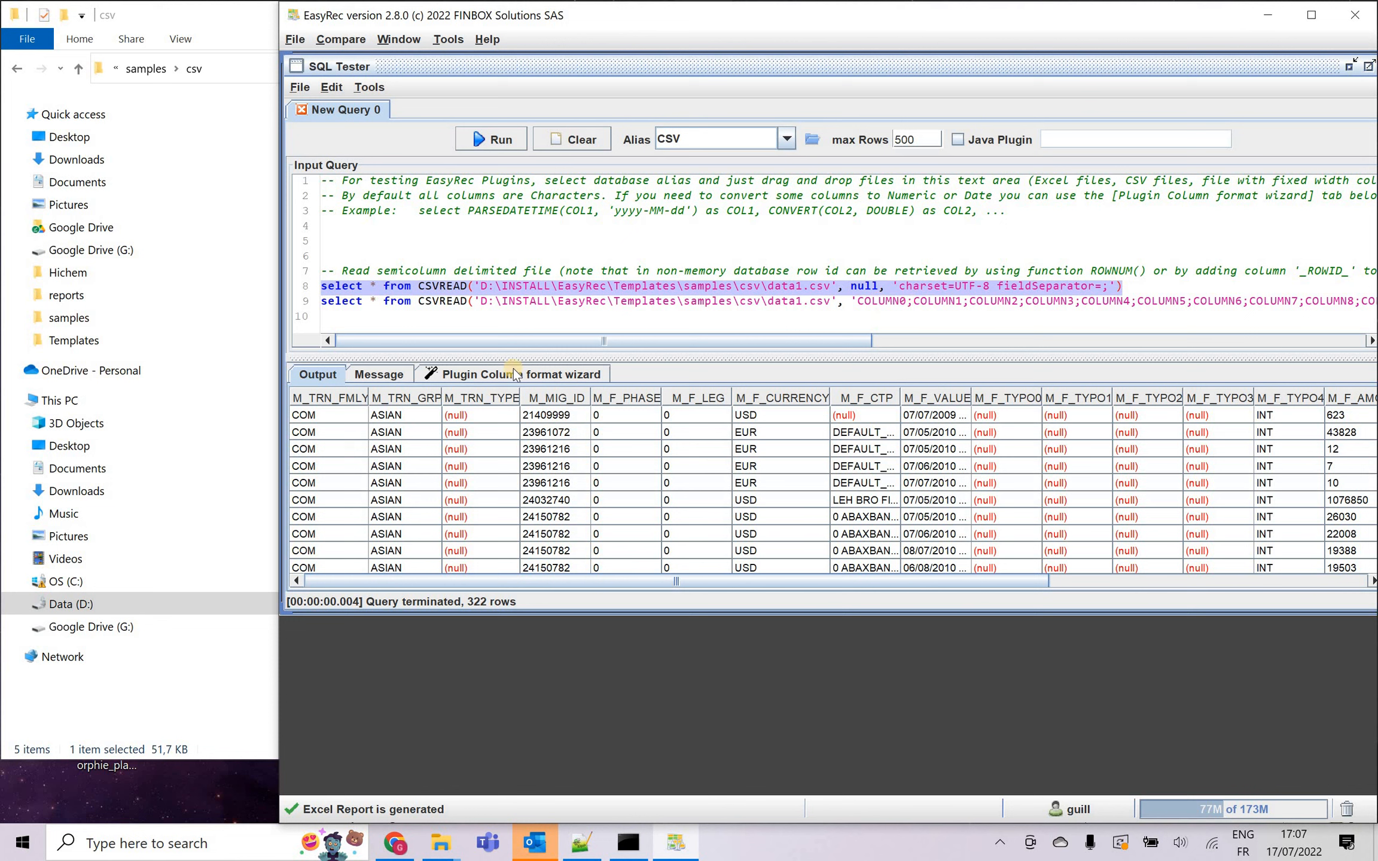
Enlarge the SQL Tester window downward and open the Plugin Column format wizard.
left_click(461, 376)
left_click_drag(706, 610, 747, 733)
left_click(323, 374)
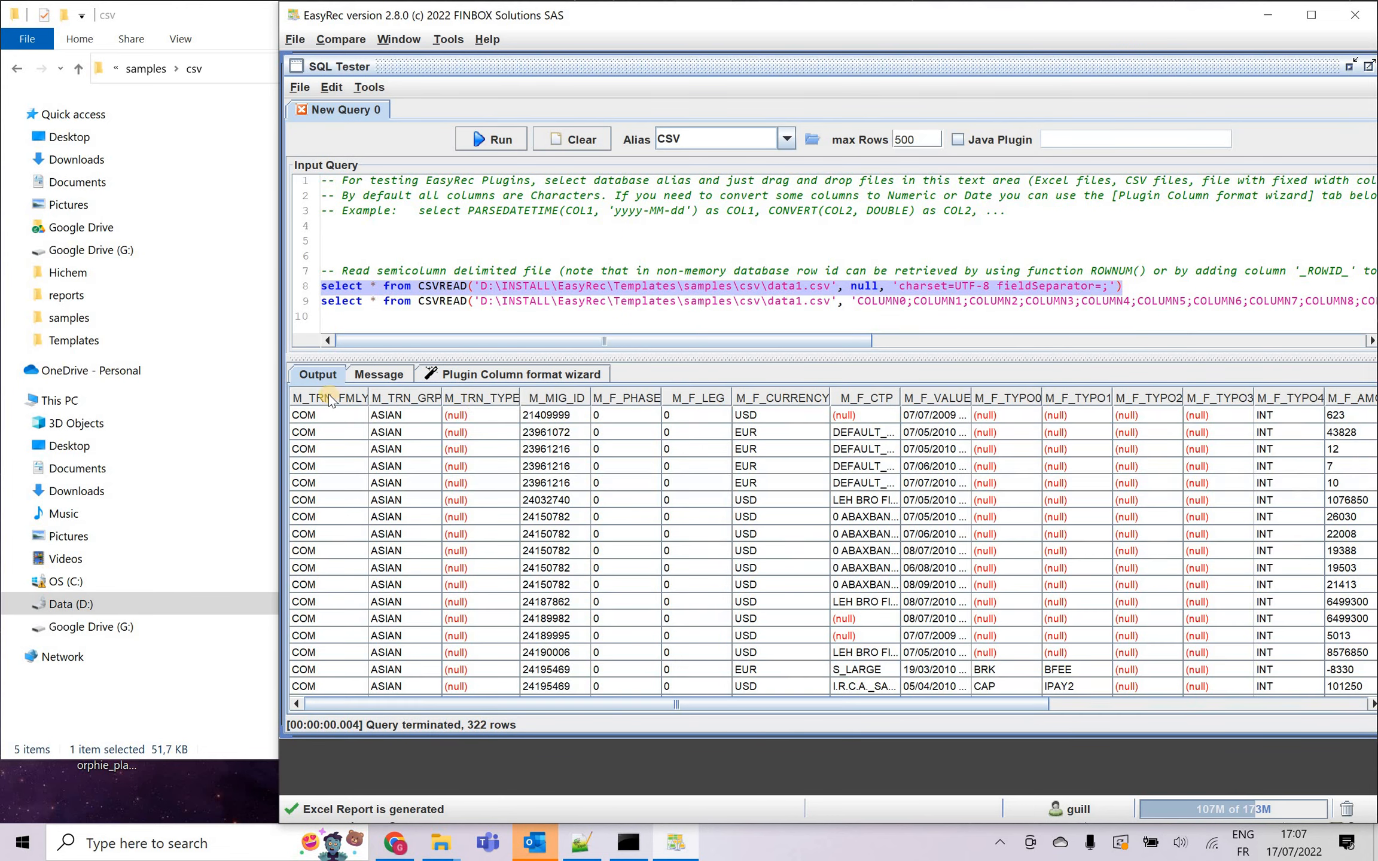
left_click(466, 374)
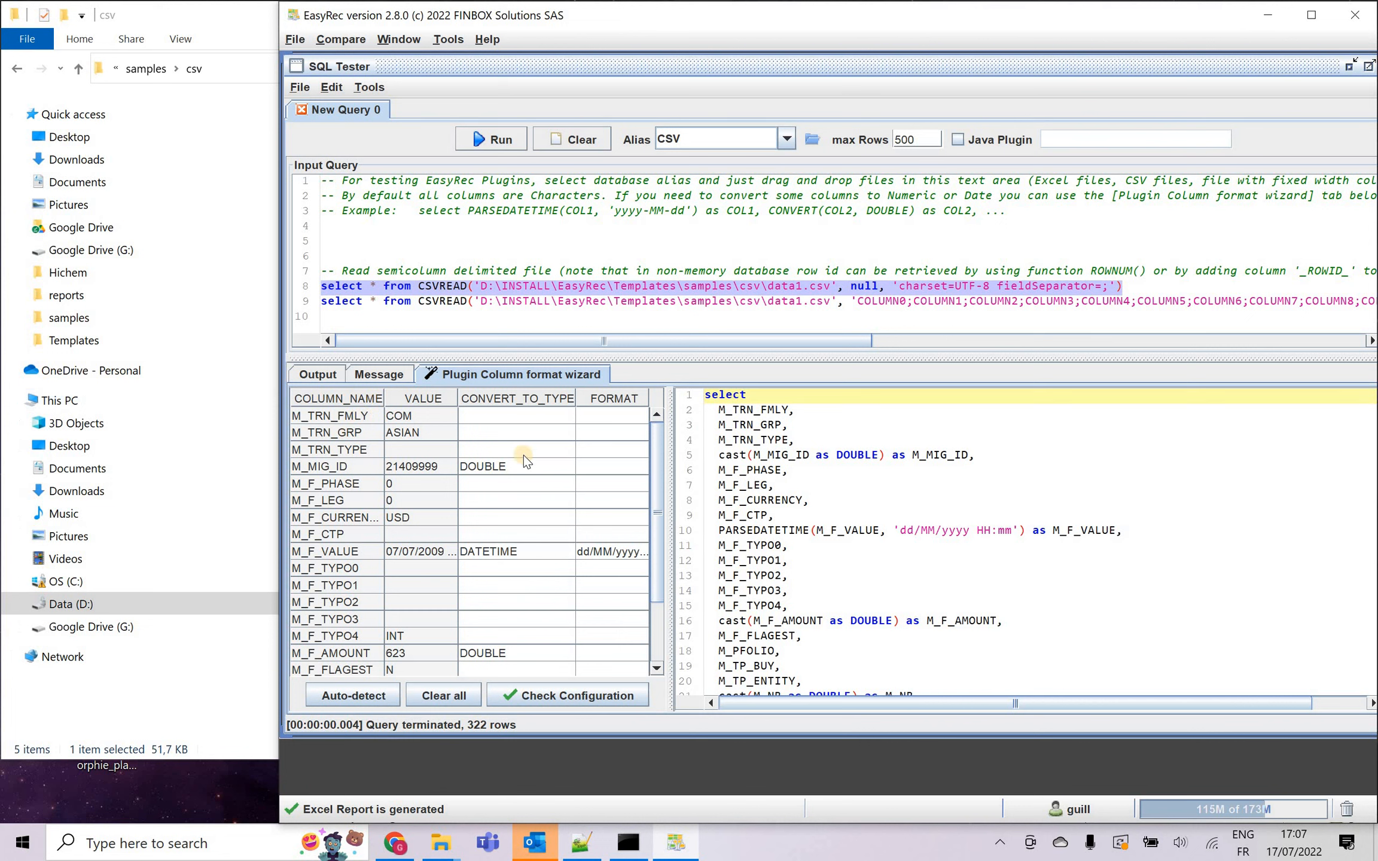
Review the detected column conversions and the conversion types offered for M_MIG_ID.
scroll(534, 481, "down", 2)
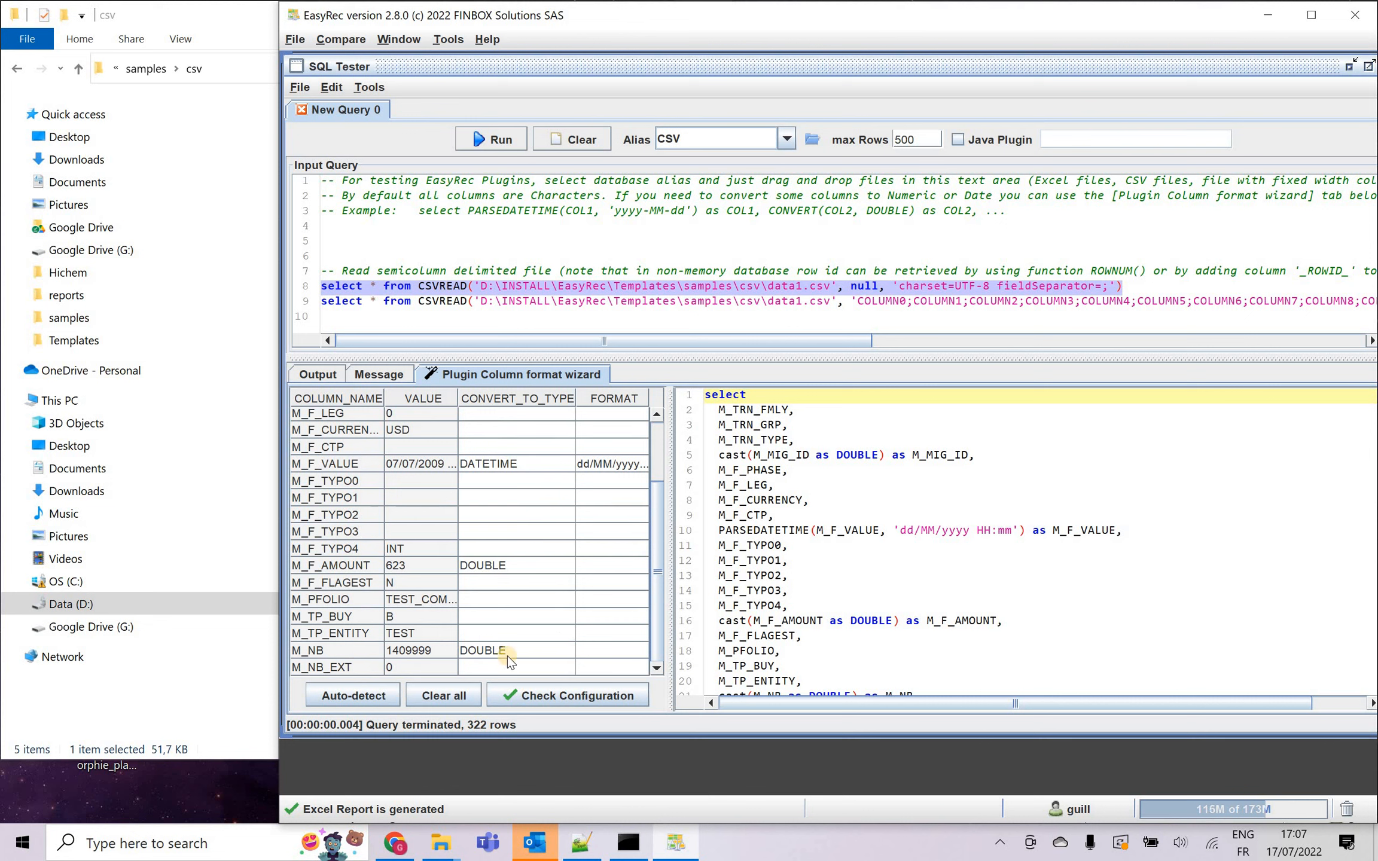
scroll(502, 519, "up", 2)
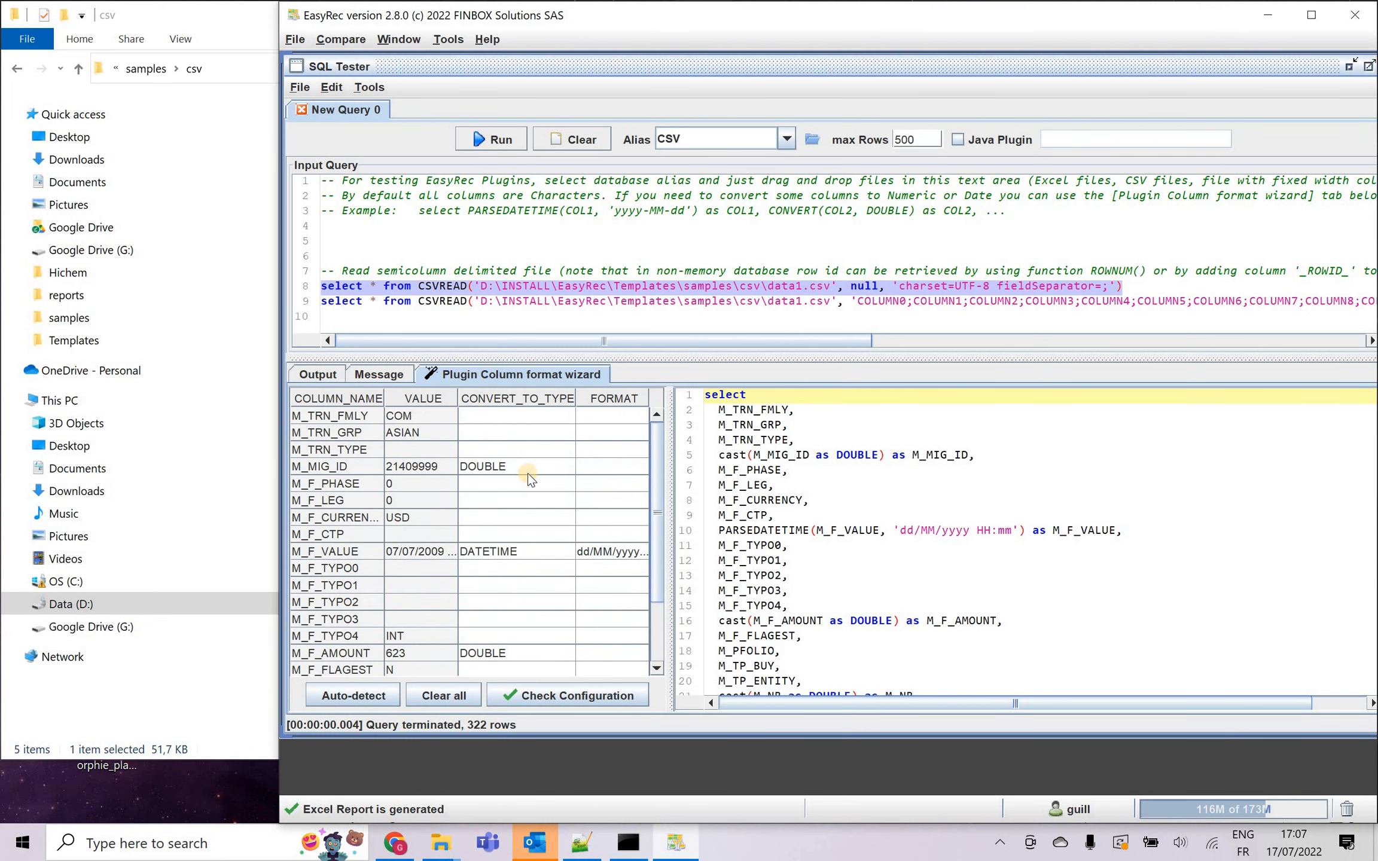
left_click(535, 467)
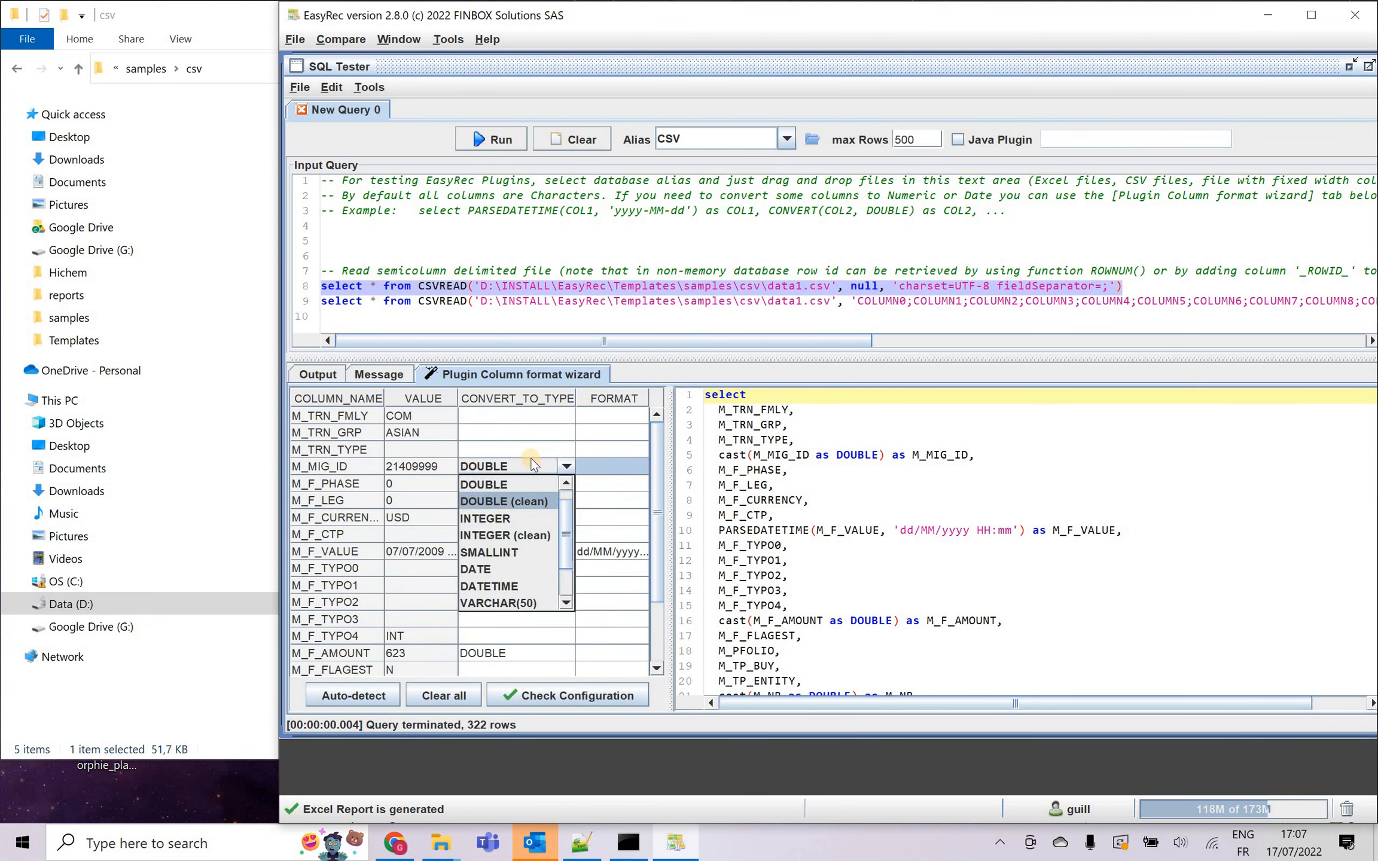
left_click(499, 469)
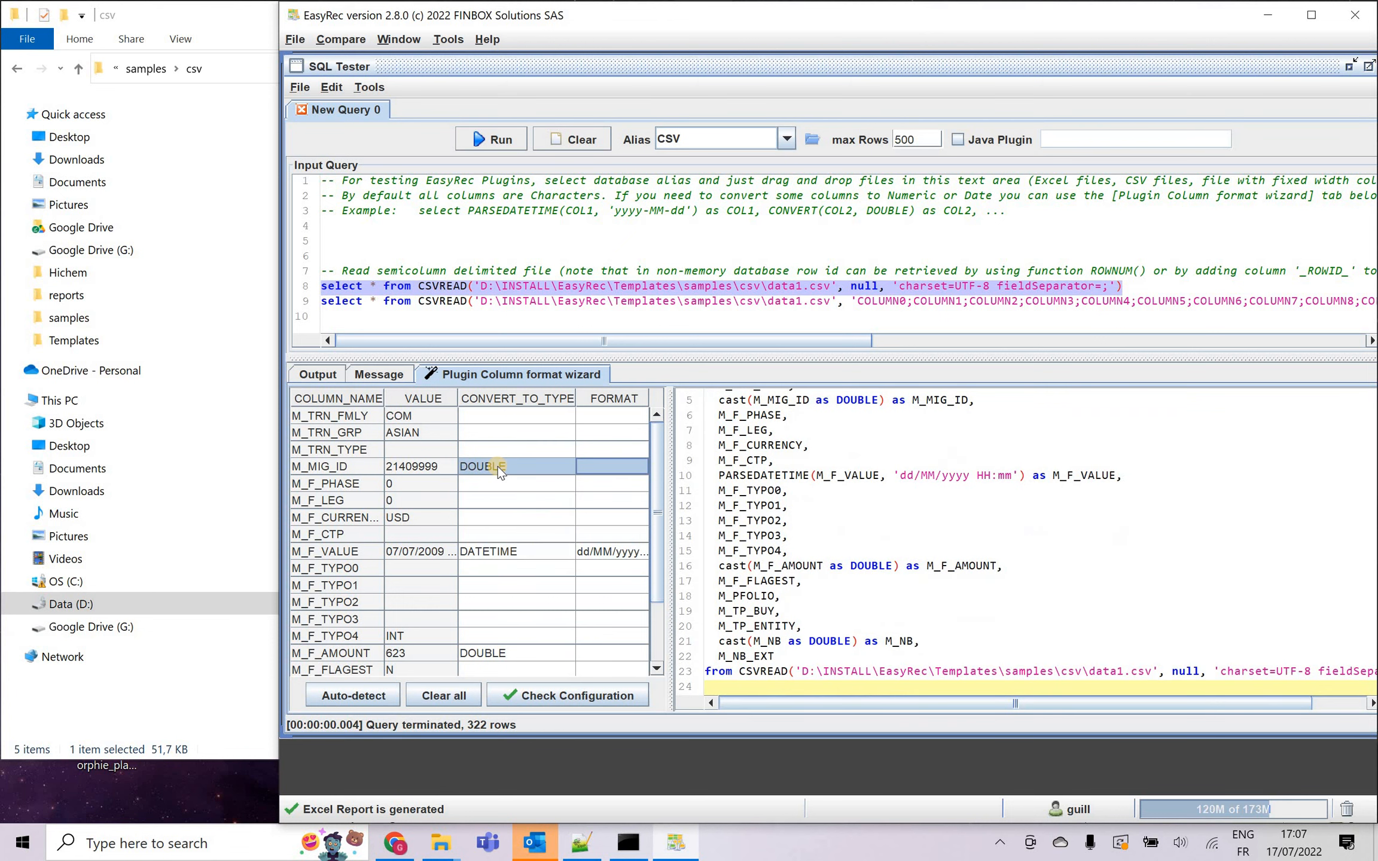
Replace the whole input query with the wizard's generated SELECT for data1.csv and run it.
left_click(825, 499)
key("ctrl+a")
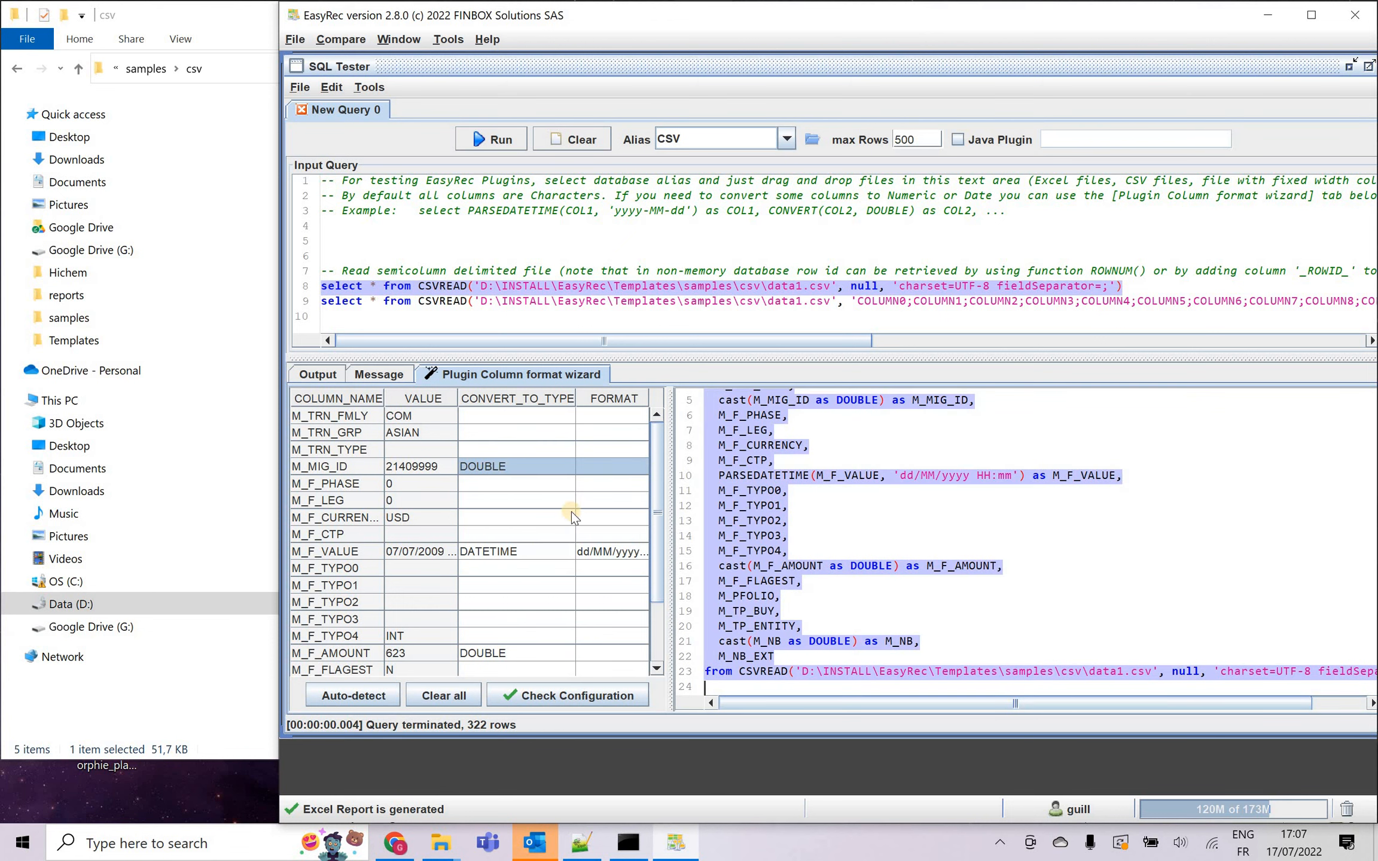
left_click(761, 240)
key("ctrl+a")
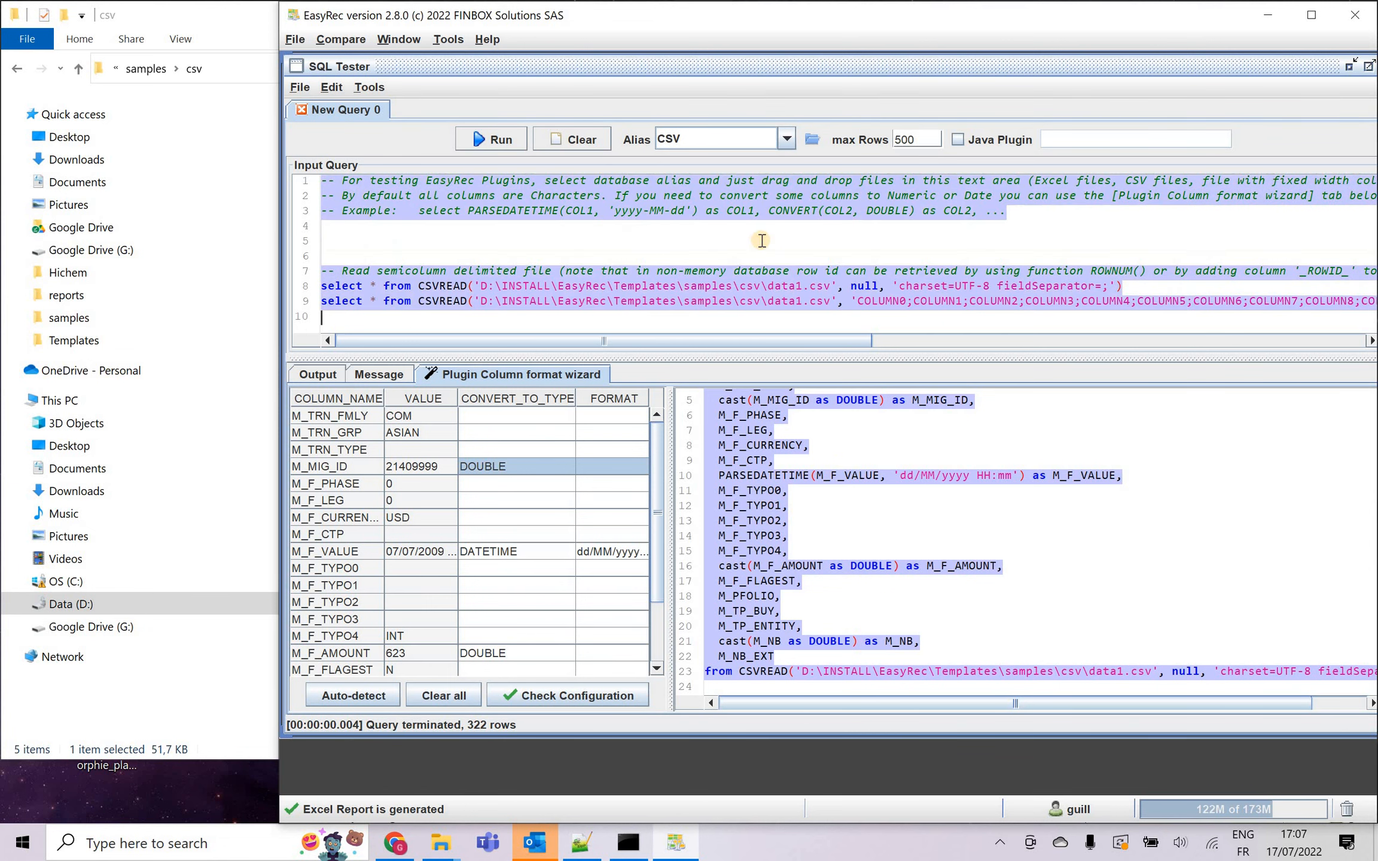
key("Delete")
key("ctrl+v")
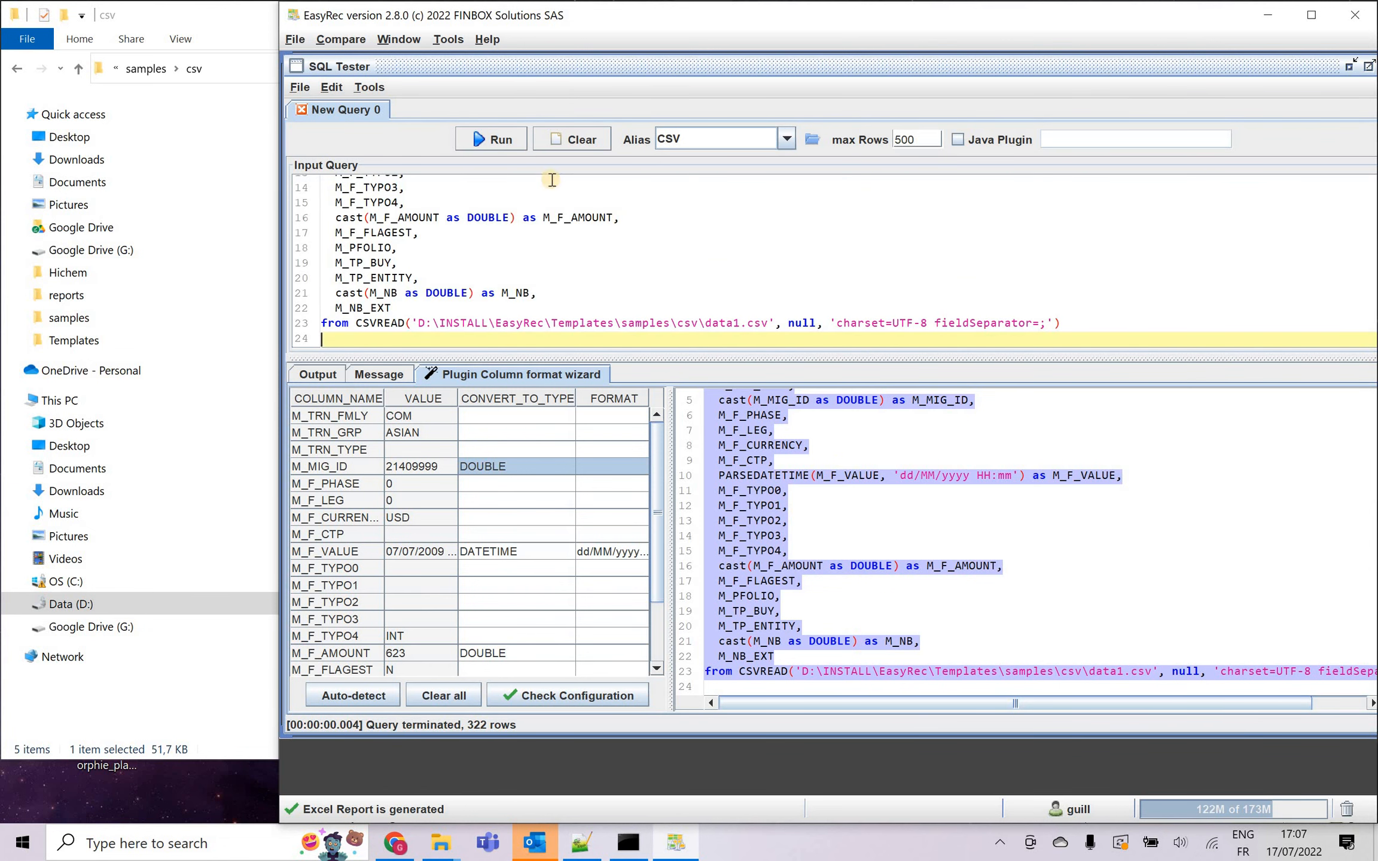
left_click(498, 139)
Inspect the converted M_MIG_ID, M_F_VALUE and M_F_AMOUNT columns in the query output.
left_click_drag(573, 432, 564, 622)
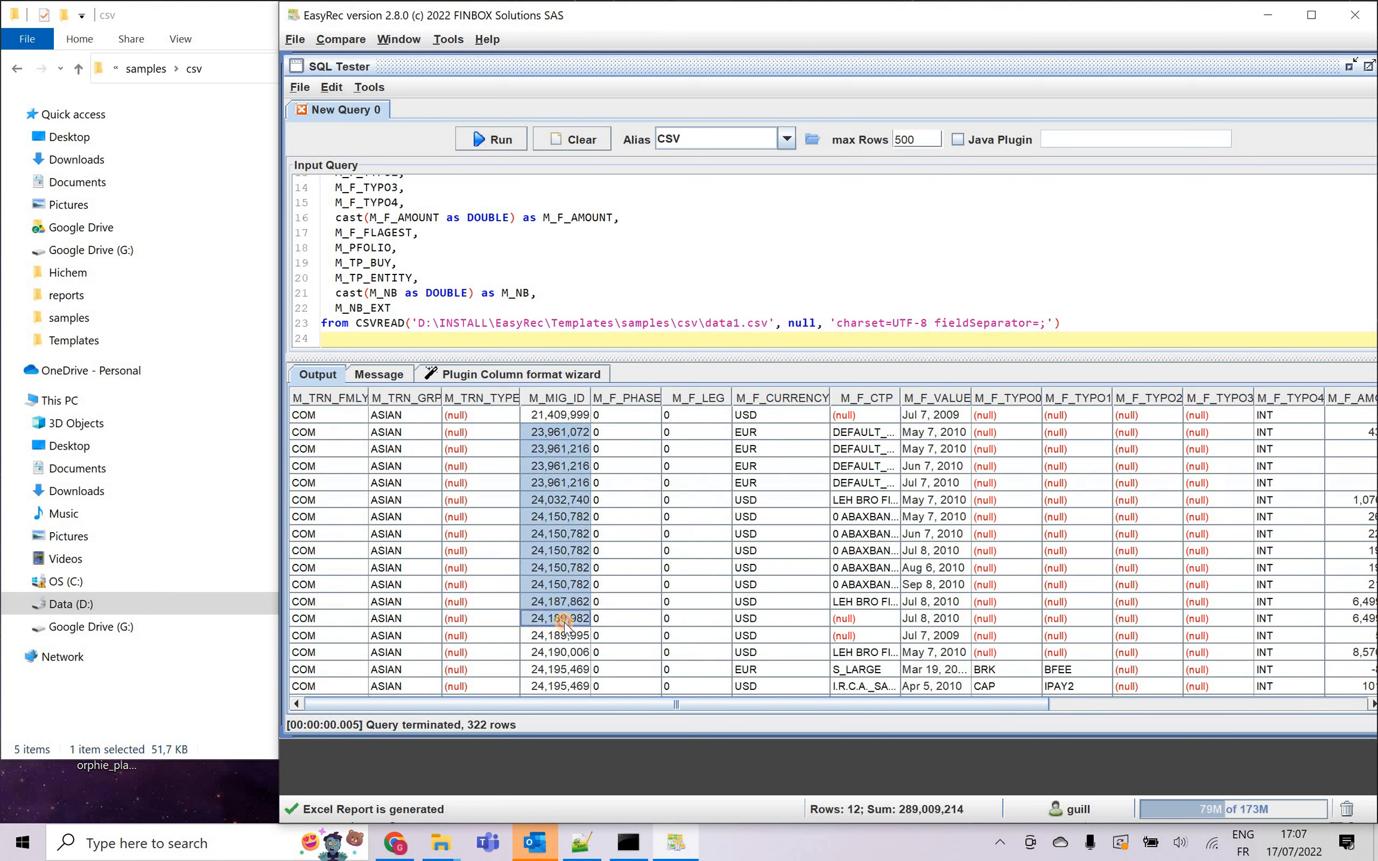
left_click_drag(932, 430, 930, 568)
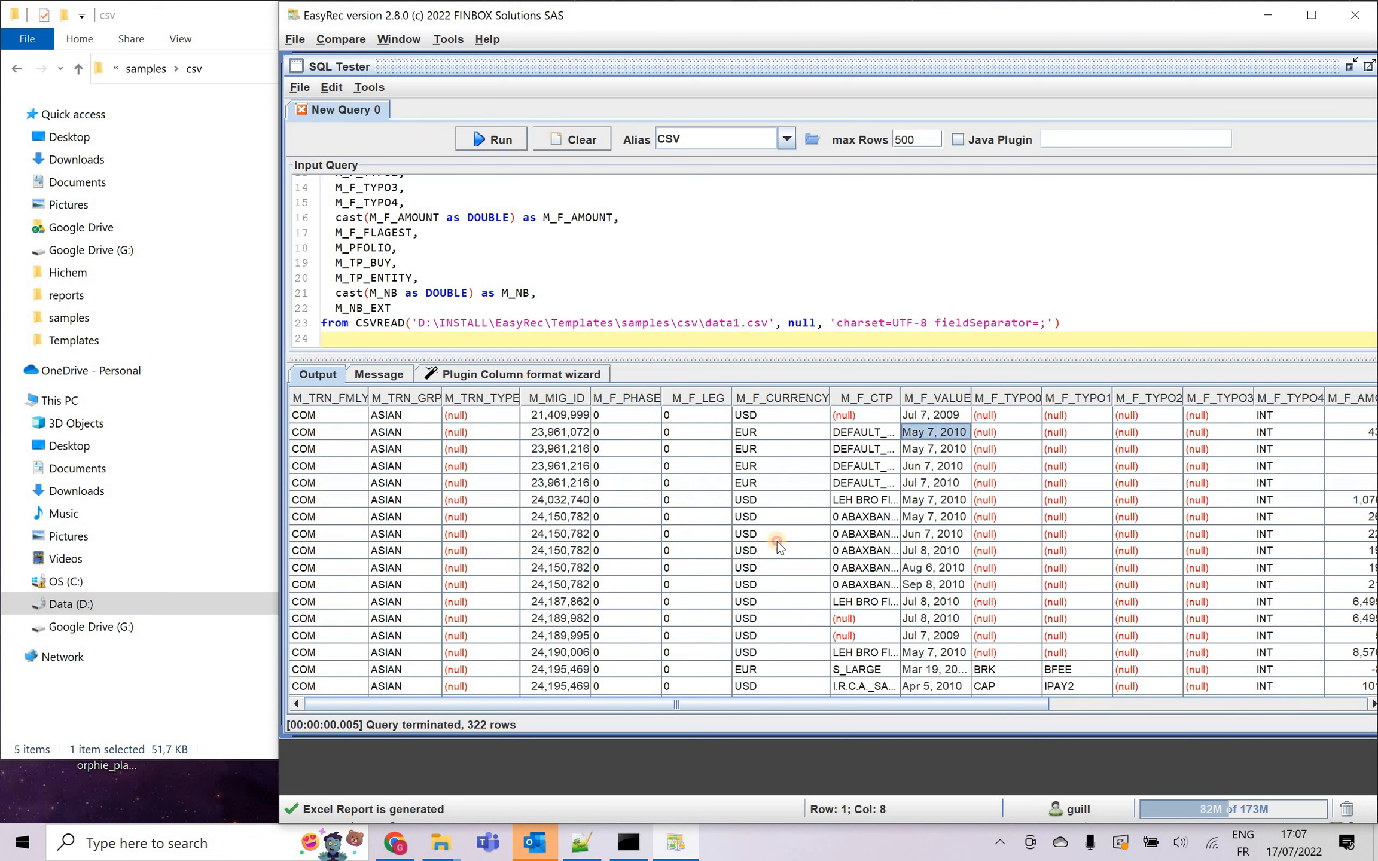
left_click_drag(554, 437, 583, 591)
left_click_drag(927, 437, 1321, 660)
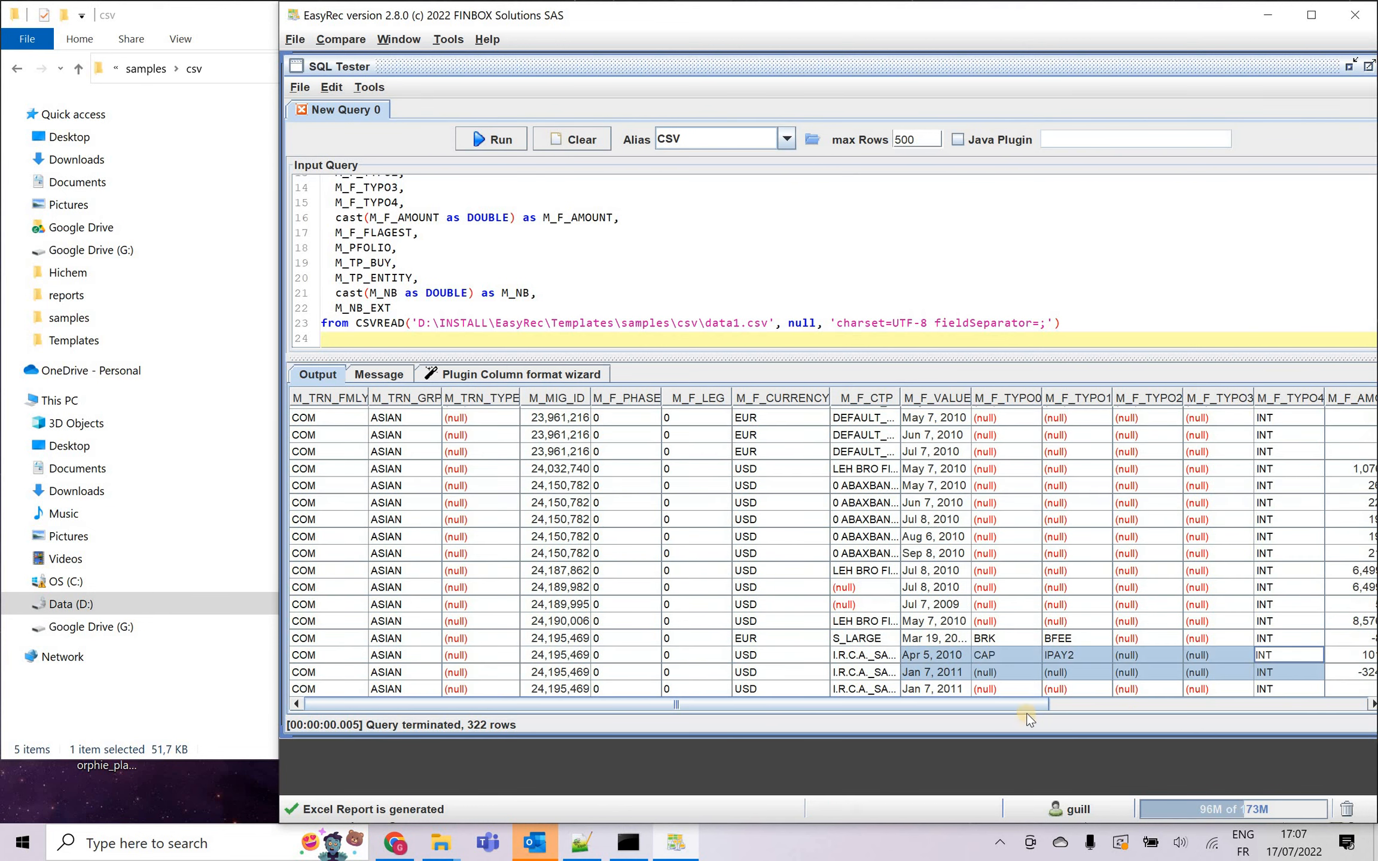
left_click(1064, 706)
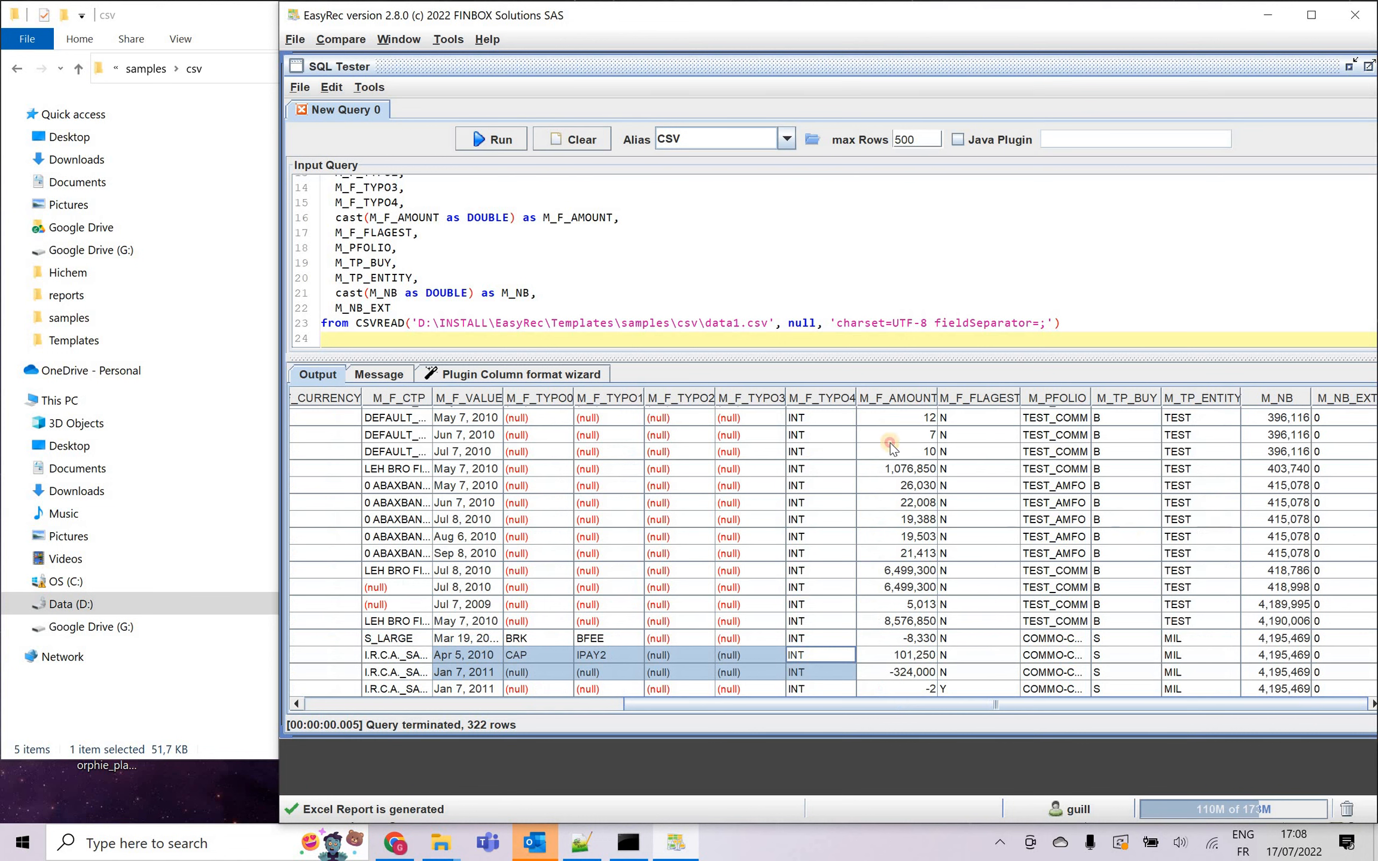
left_click(888, 437)
left_click_drag(903, 687, 903, 687)
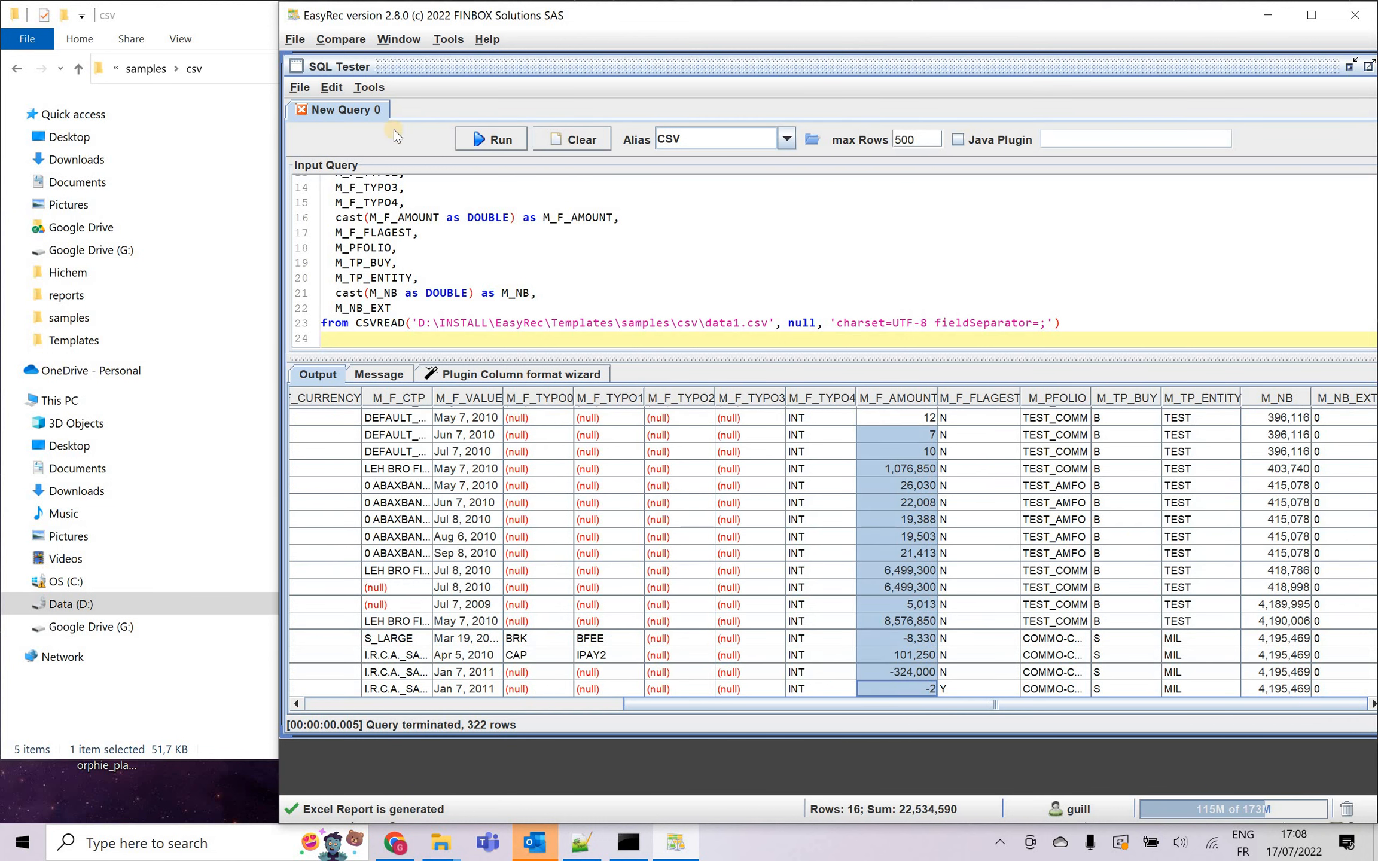
Create a new query and set its database alias to CSV.
left_click(300, 86)
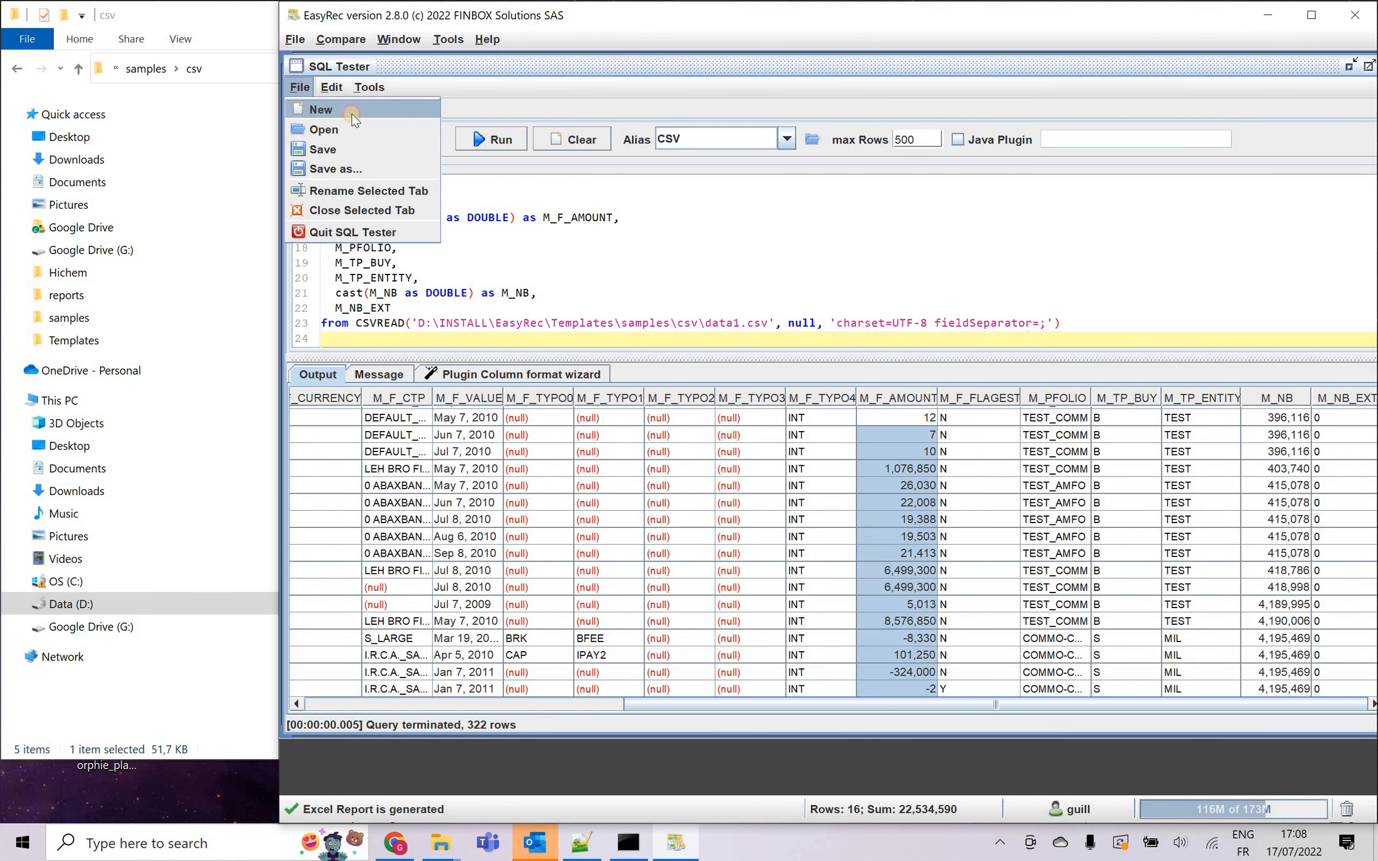
left_click(320, 113)
double_click(666, 139)
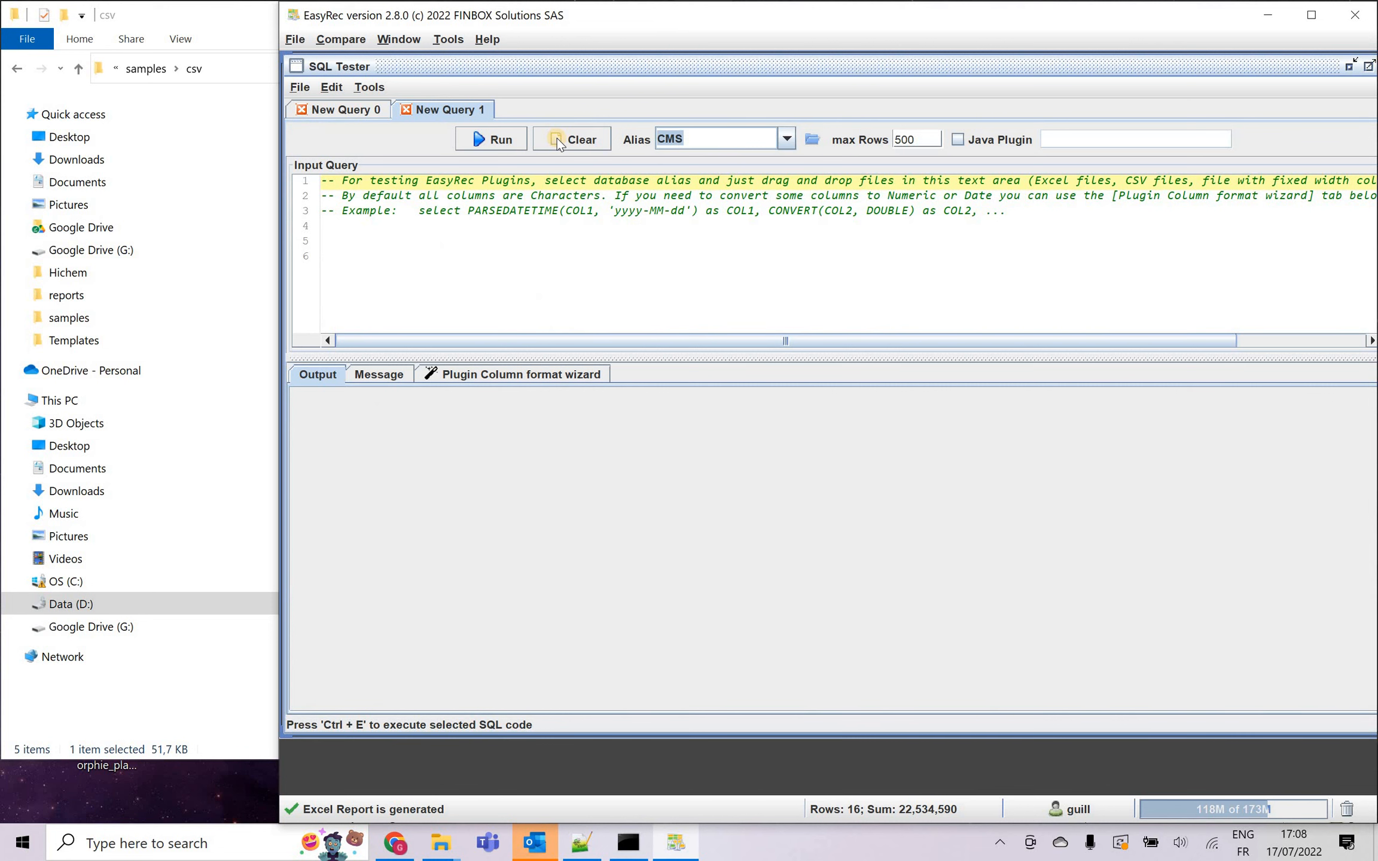
type("CSV")
Add data2.csv from the csv folder to the new query and run its CSVREAD statement on line 8.
left_click(229, 8)
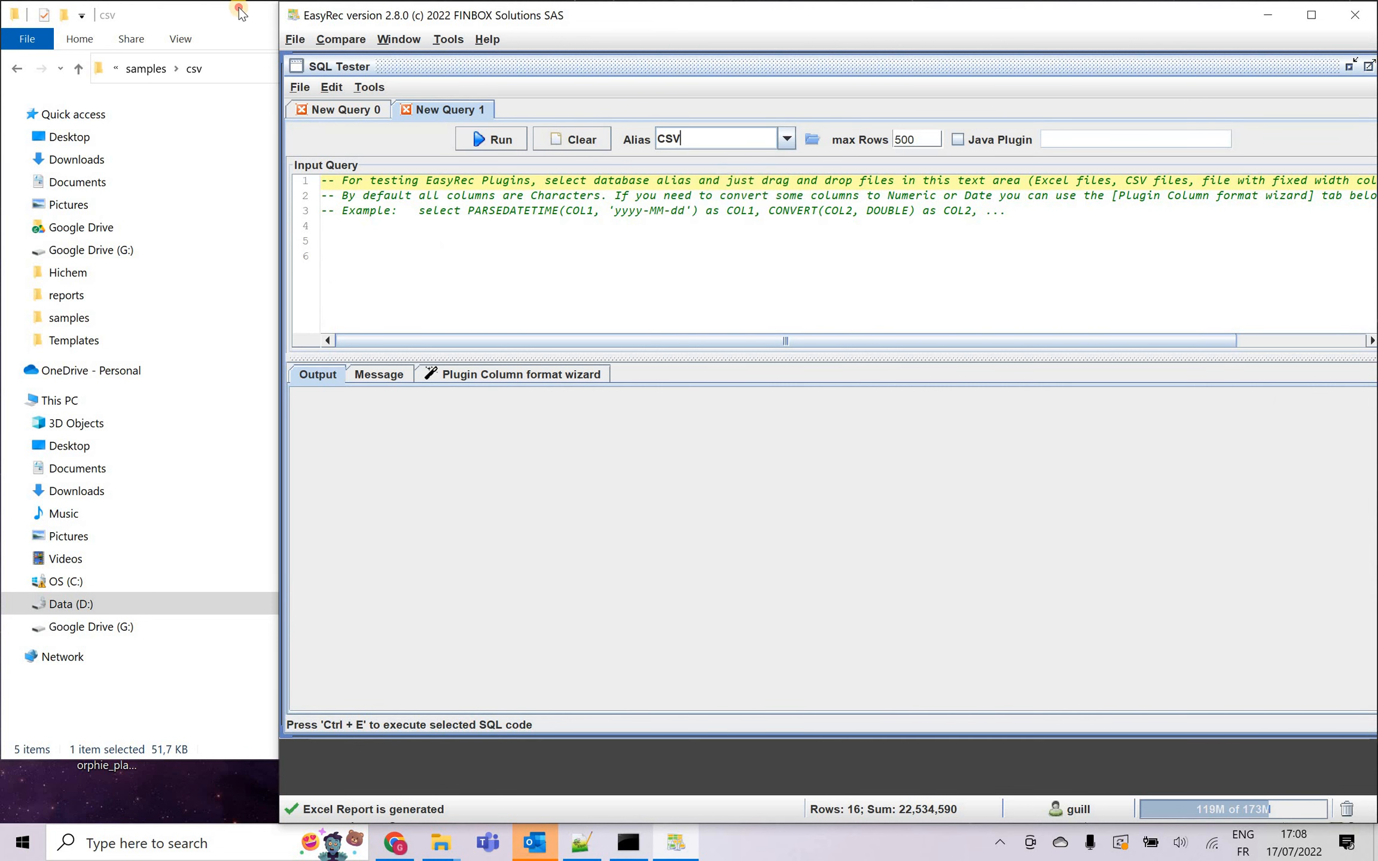
left_click_drag(449, 170, 855, 257)
left_click_drag(1123, 286, 321, 286)
left_click(515, 136)
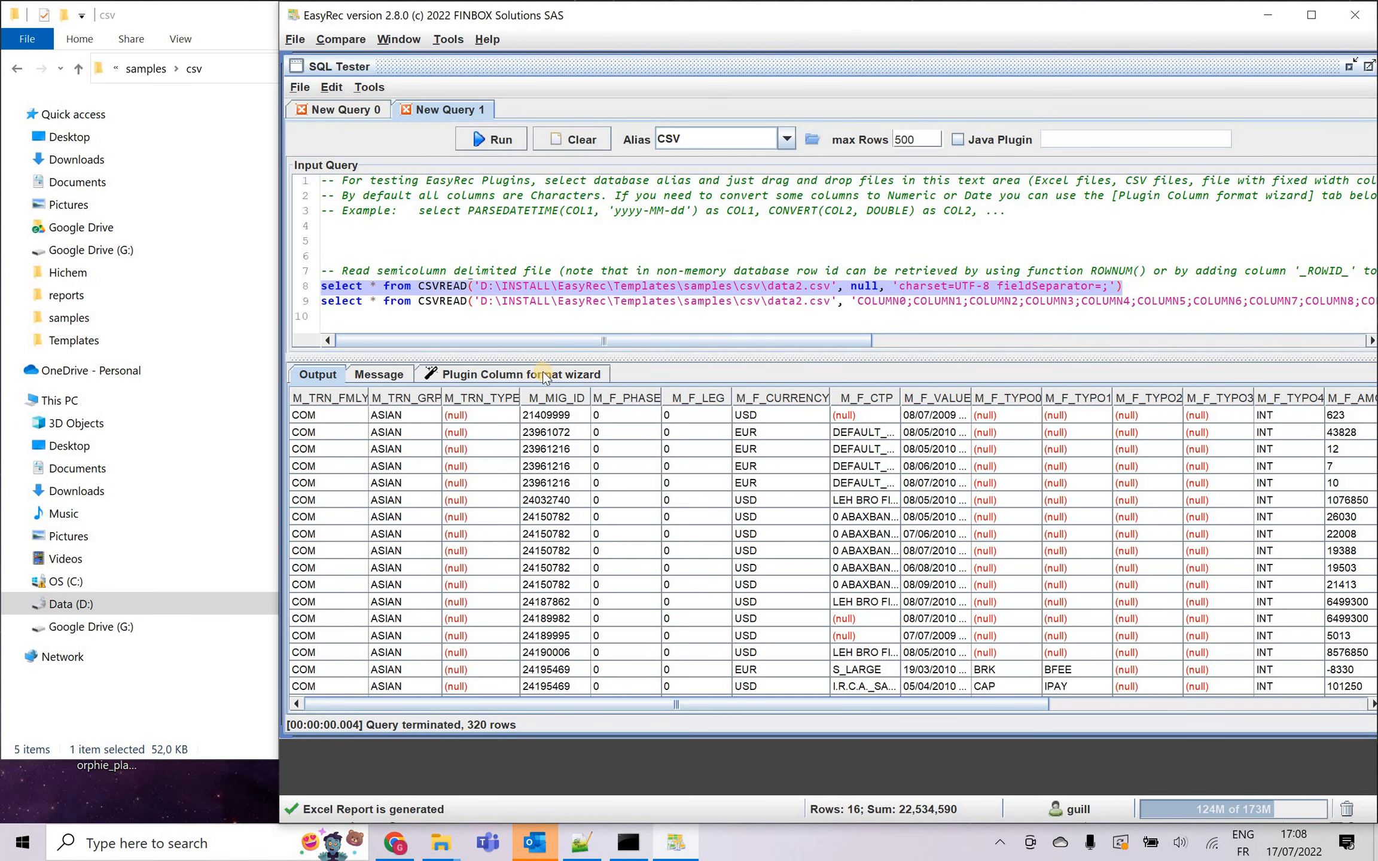
Replace the second query with the Plugin Column format wizard's generated SELECT for data2.csv and run it.
left_click(543, 375)
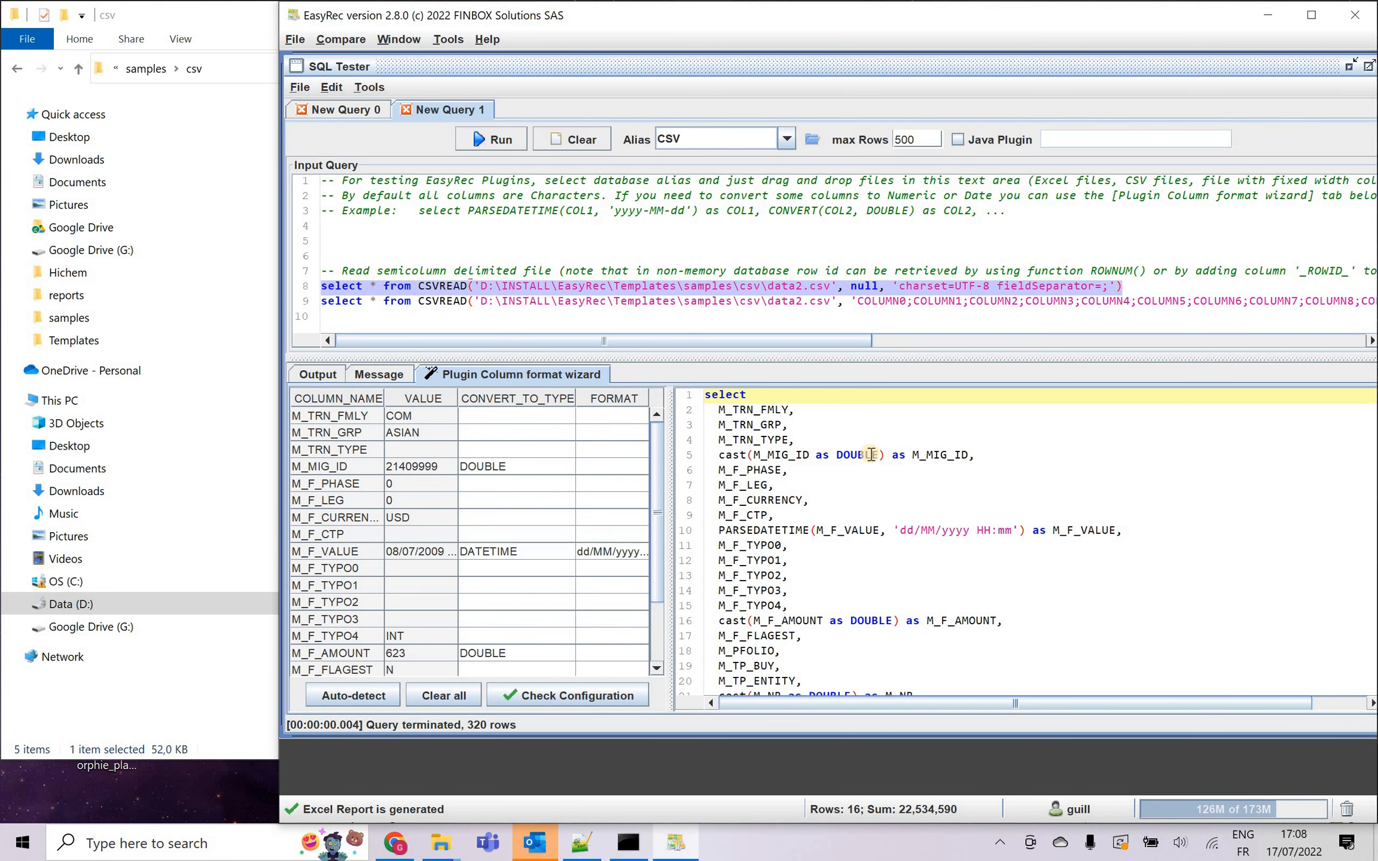
left_click(882, 497)
key("ctrl+a")
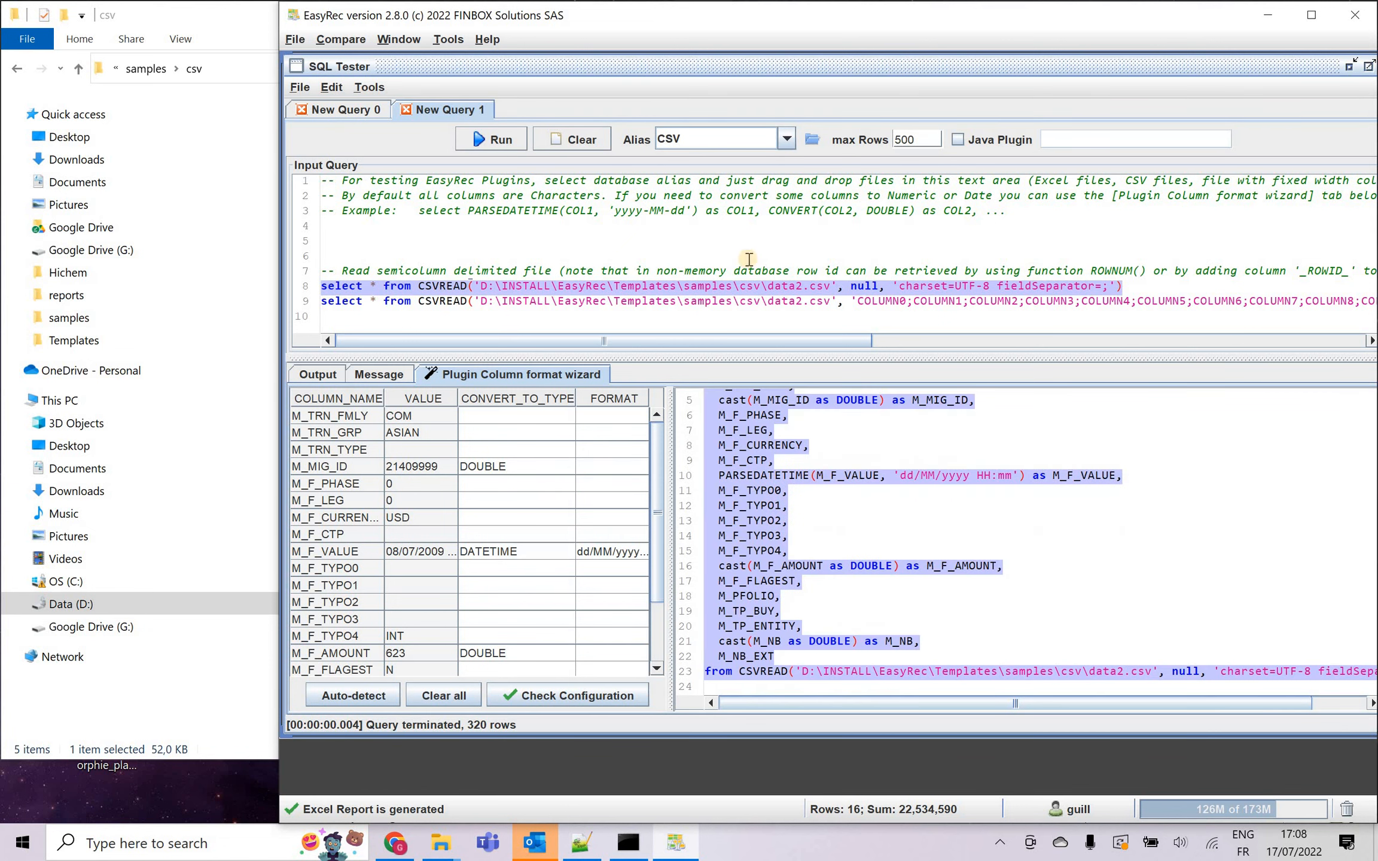
key("ctrl+c")
left_click(744, 230)
key("ctrl+a")
key("ctrl+v")
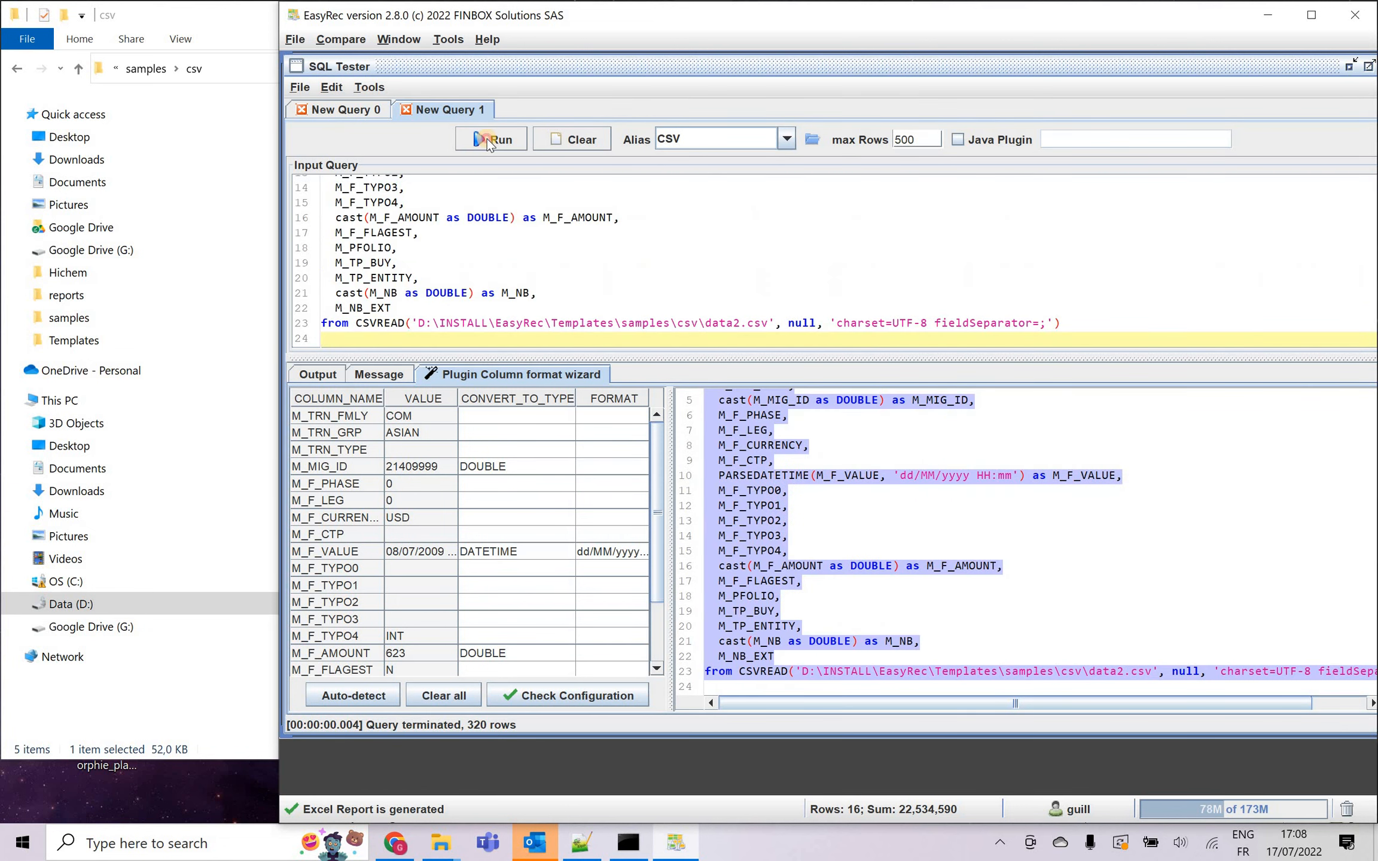
left_click(490, 140)
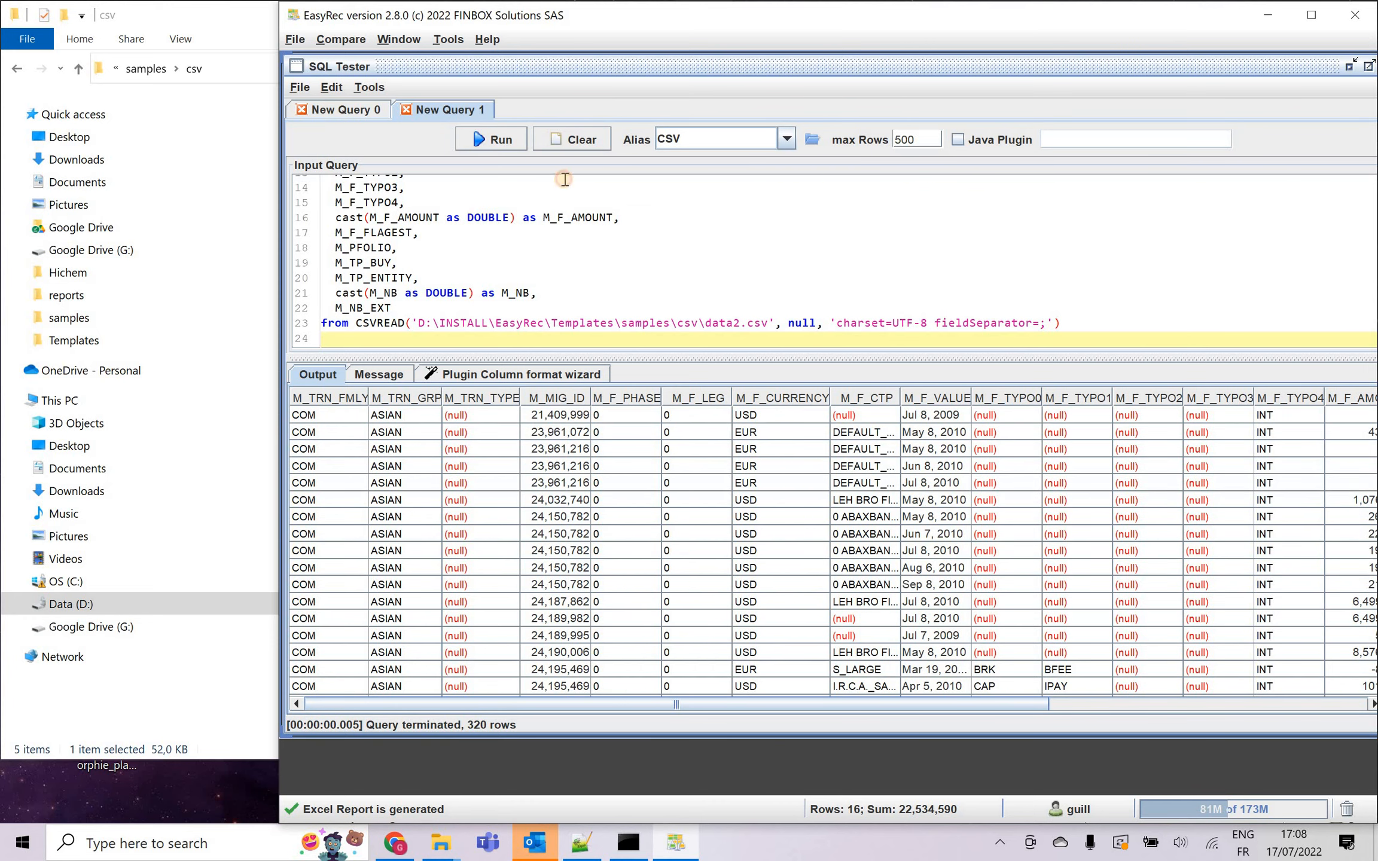
Show the data1.csv query, move the SQL Tester window aside, and start a new reconciliation project using the same data source.
left_click(480, 113)
left_click_drag(846, 64, 1191, 235)
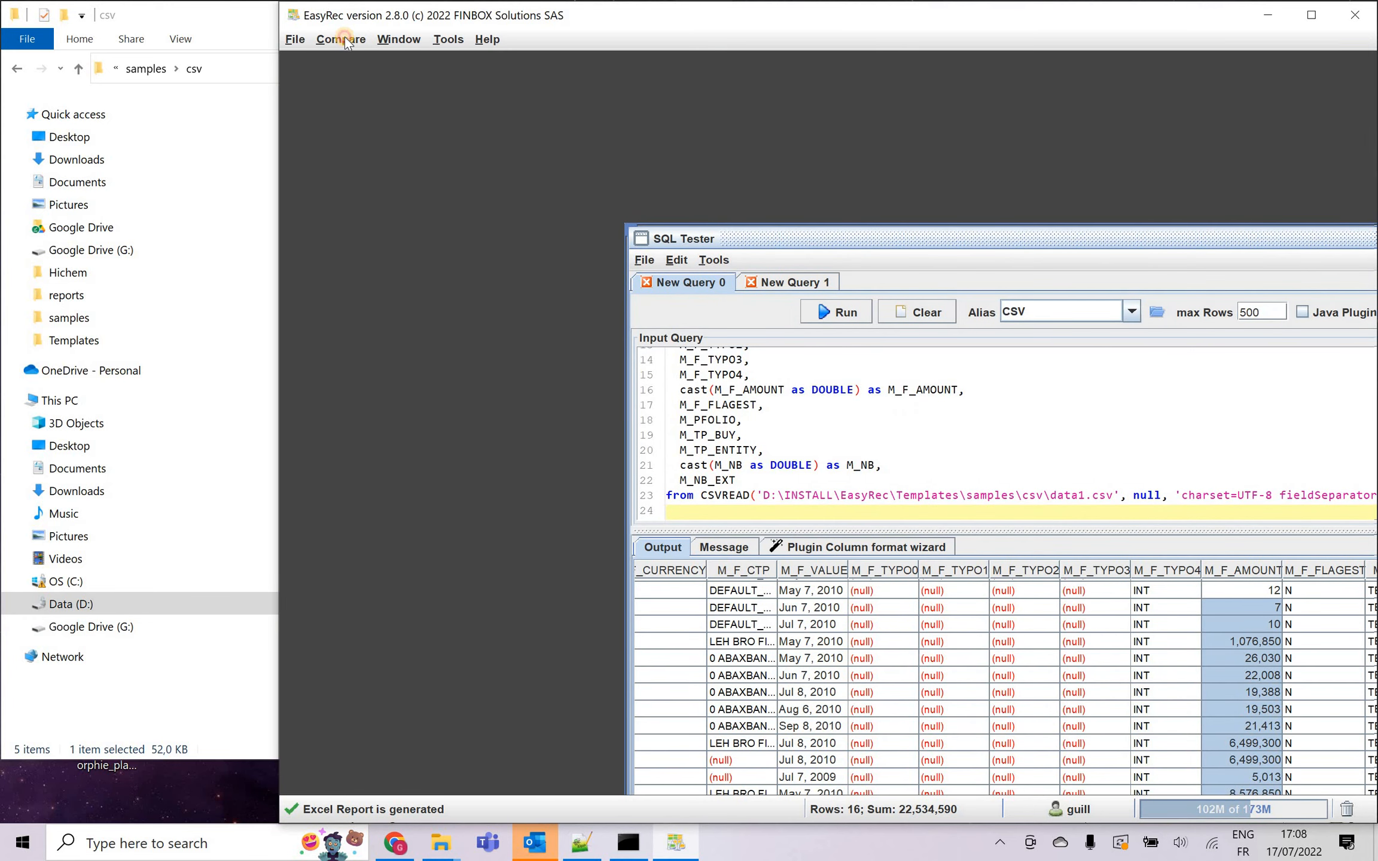
left_click(345, 41)
left_click(363, 64)
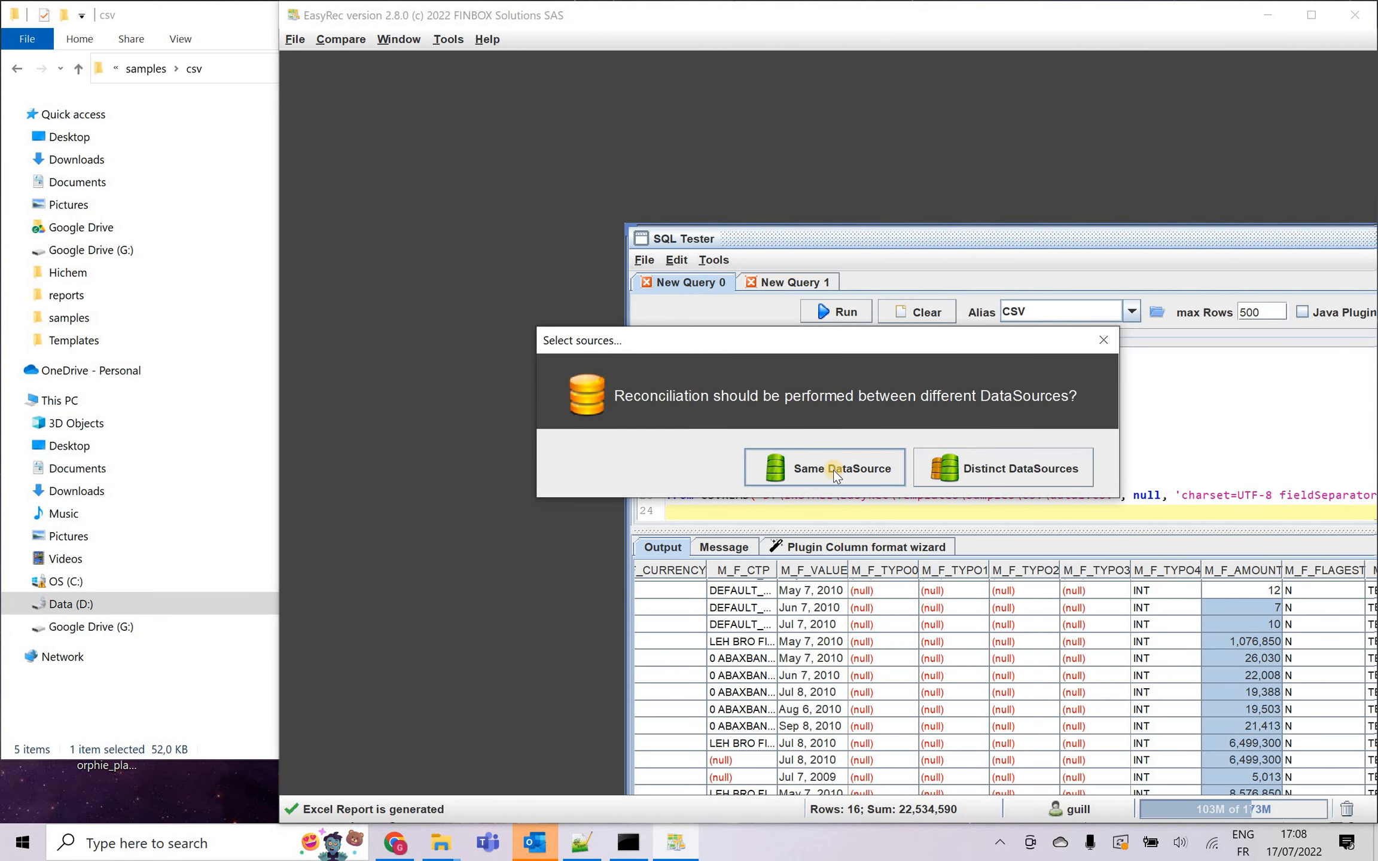
left_click(189, 18)
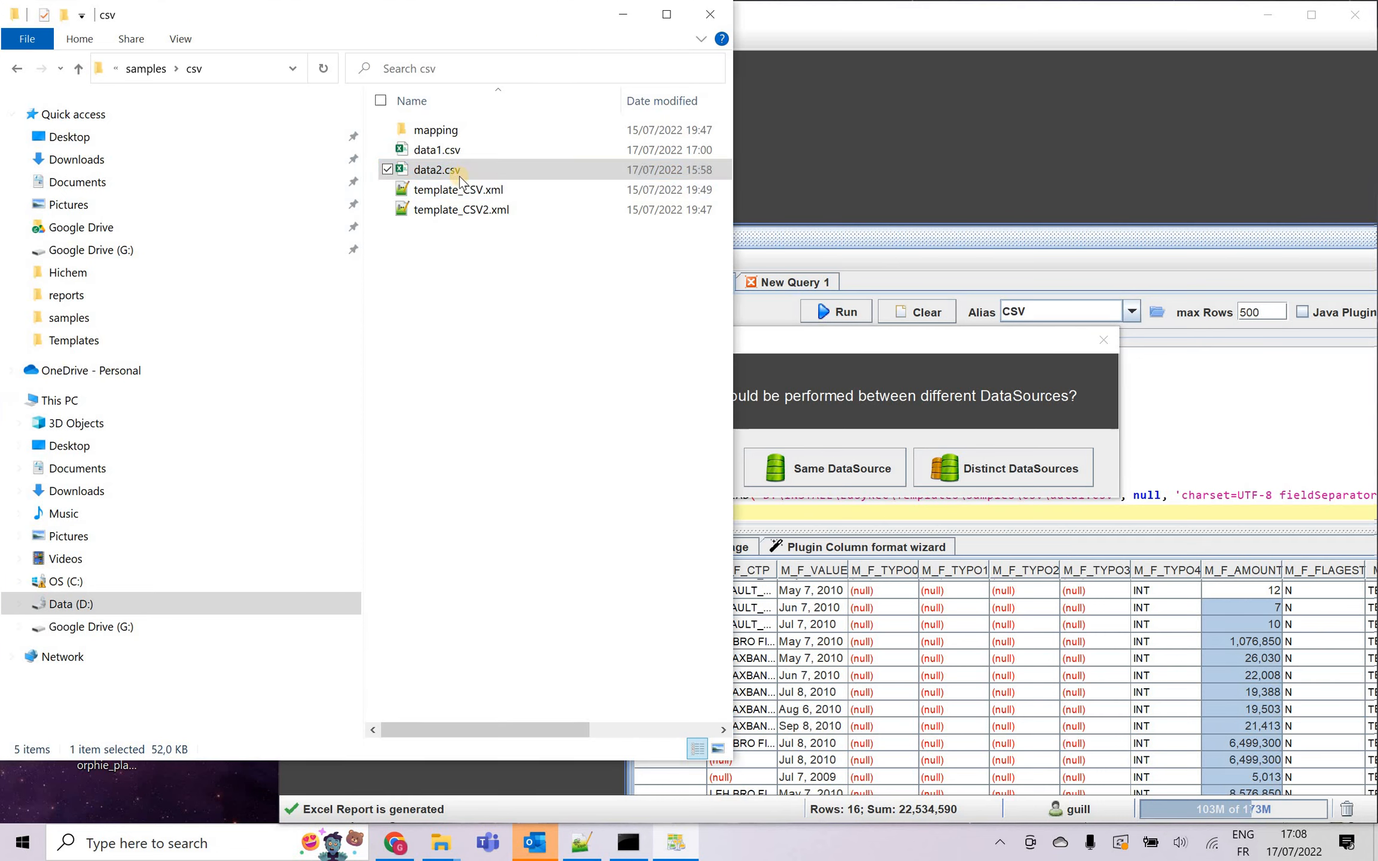
left_click(856, 473)
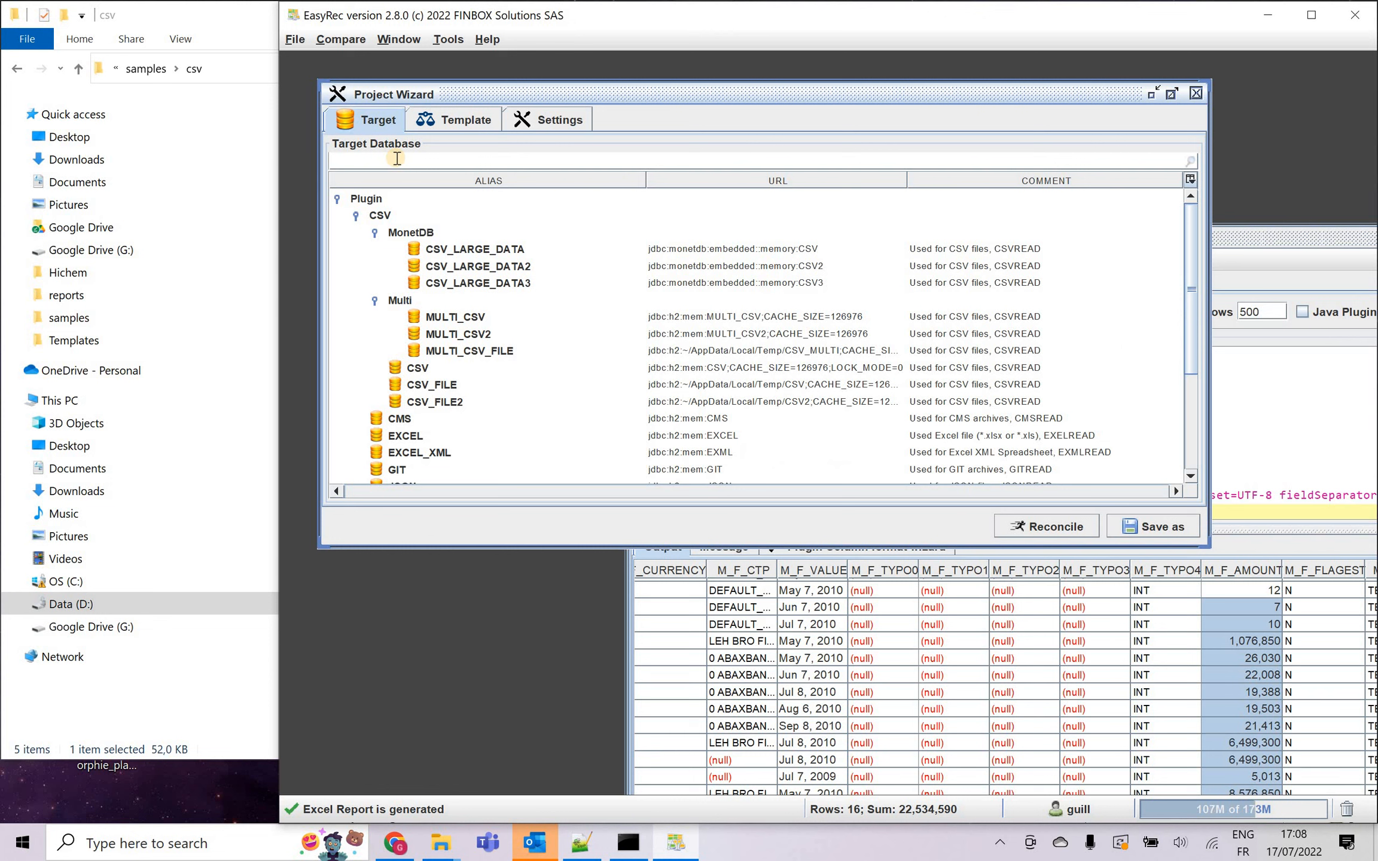
Filter the target databases by CSV and select the CSV alias.
type("CSV")
left_click(428, 367)
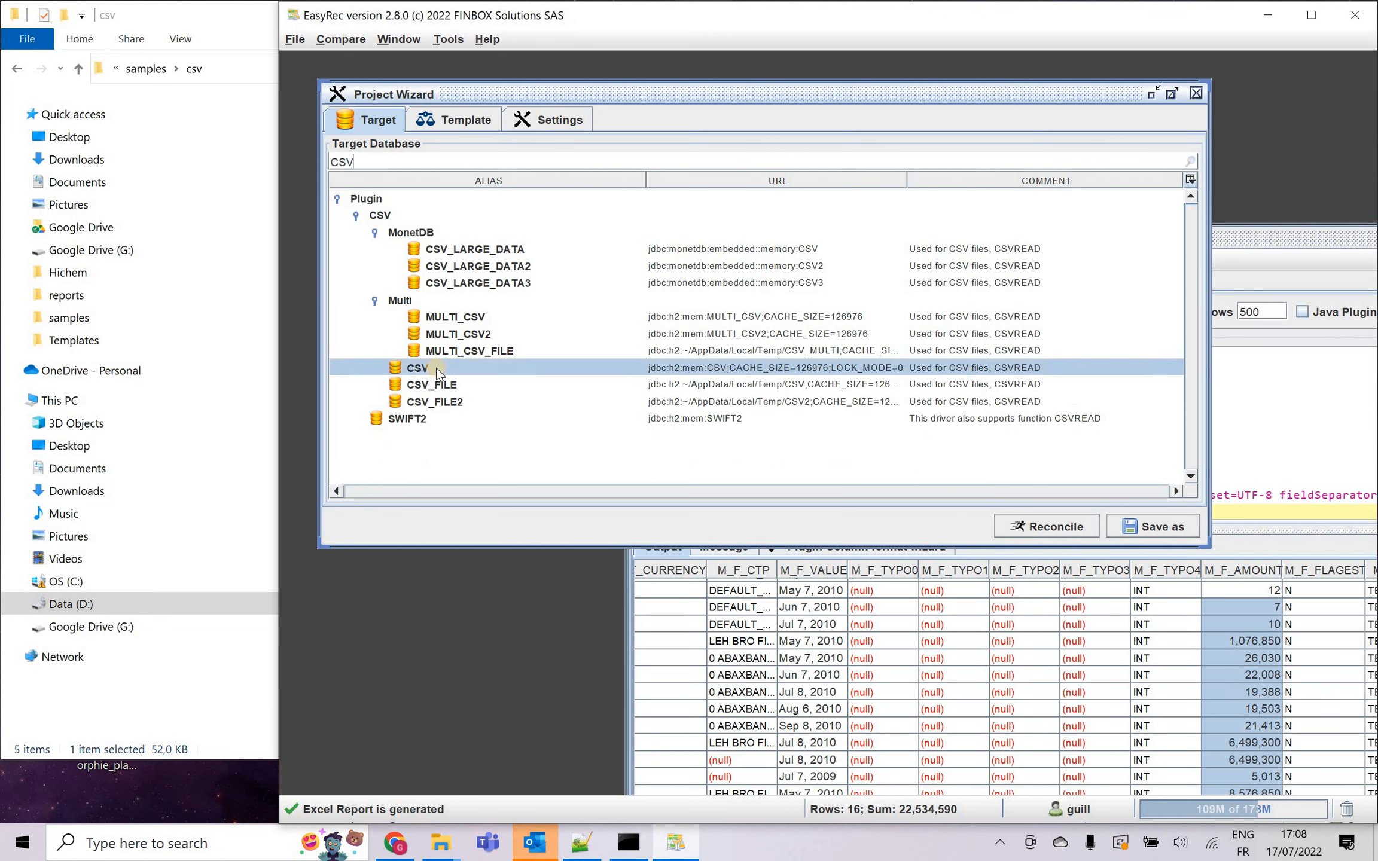
Create a new project template with category Demo/samples and name templateCSV.
left_click(454, 120)
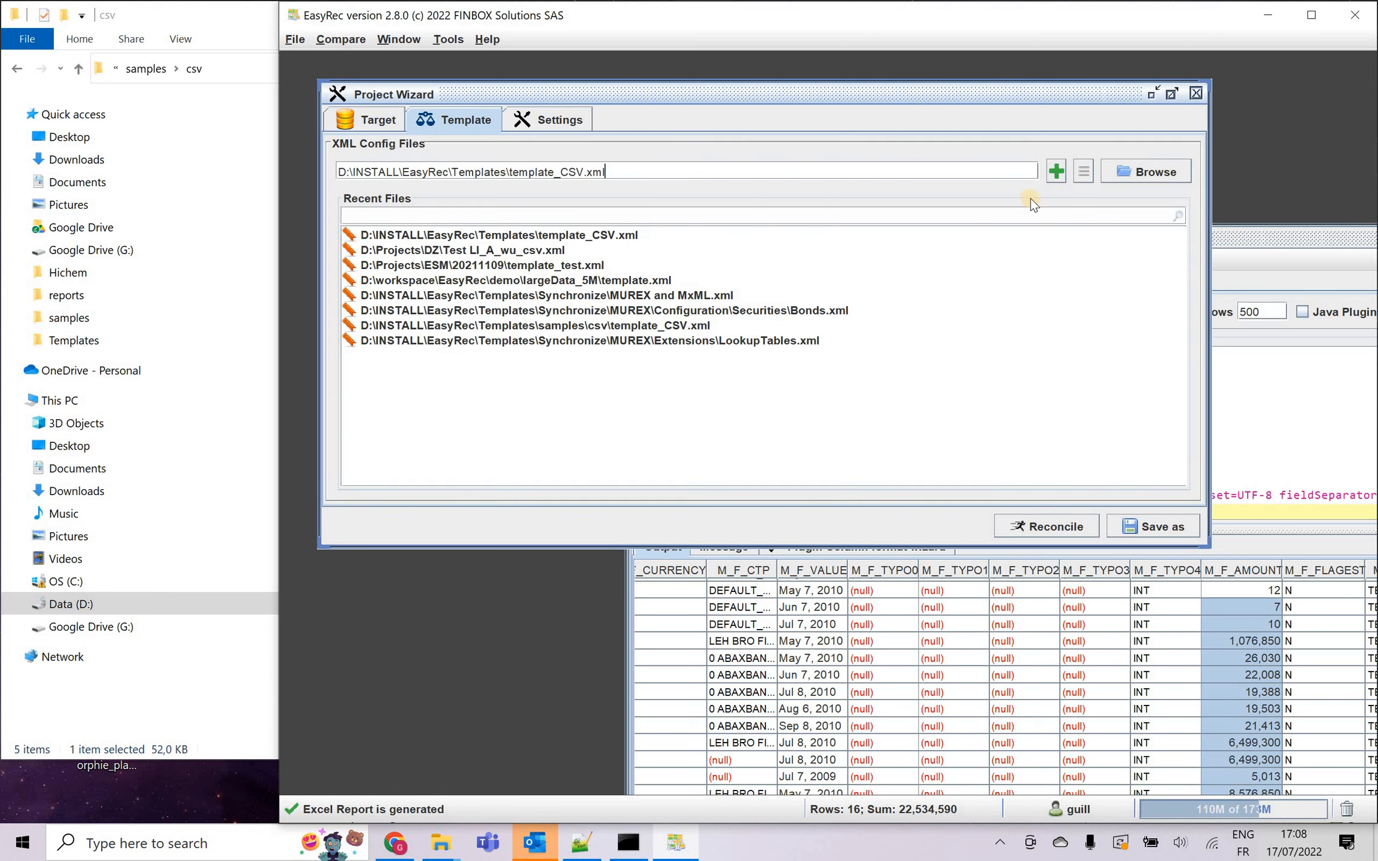
left_click(1056, 171)
left_click_drag(529, 184, 339, 178)
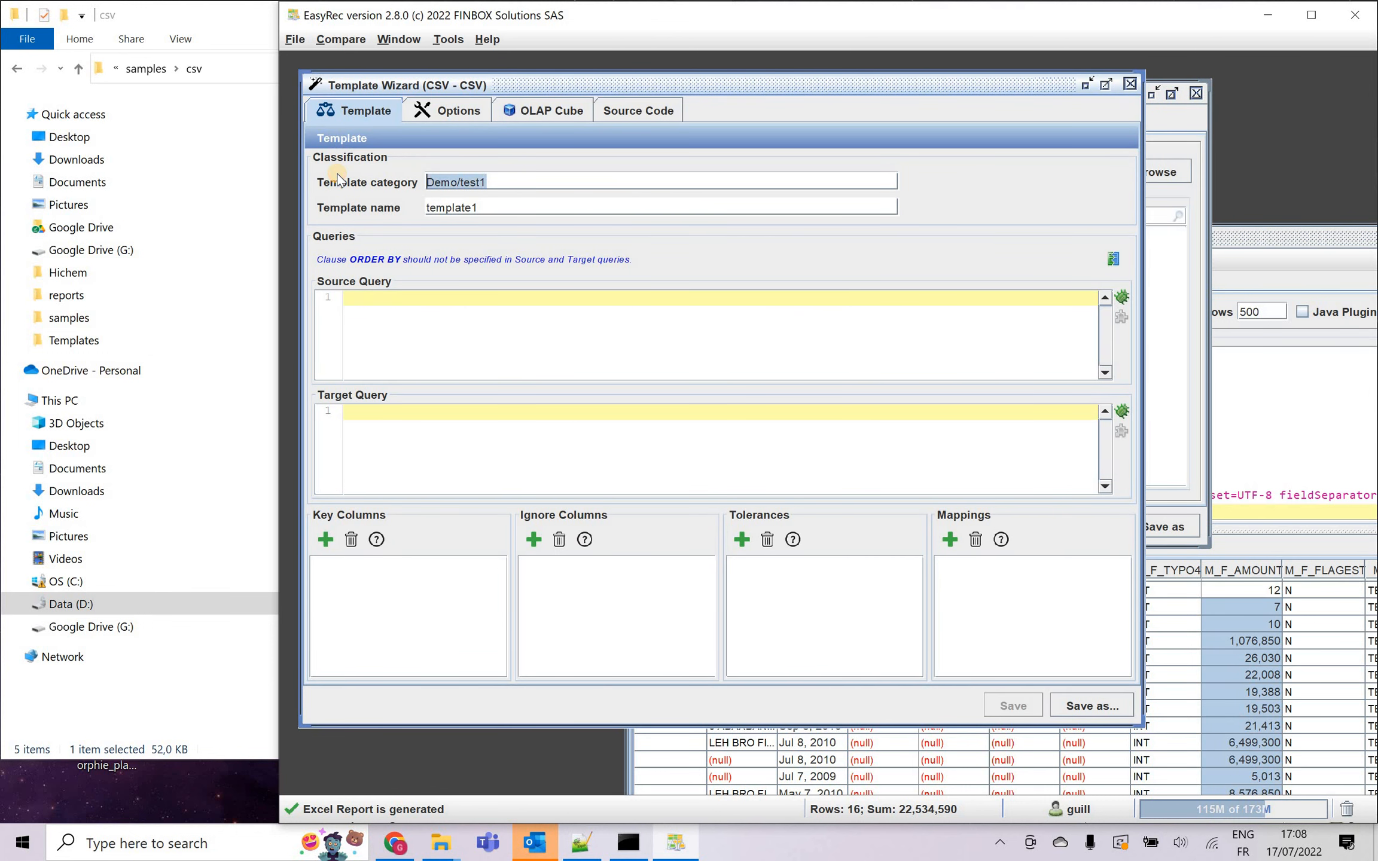
left_click(521, 180)
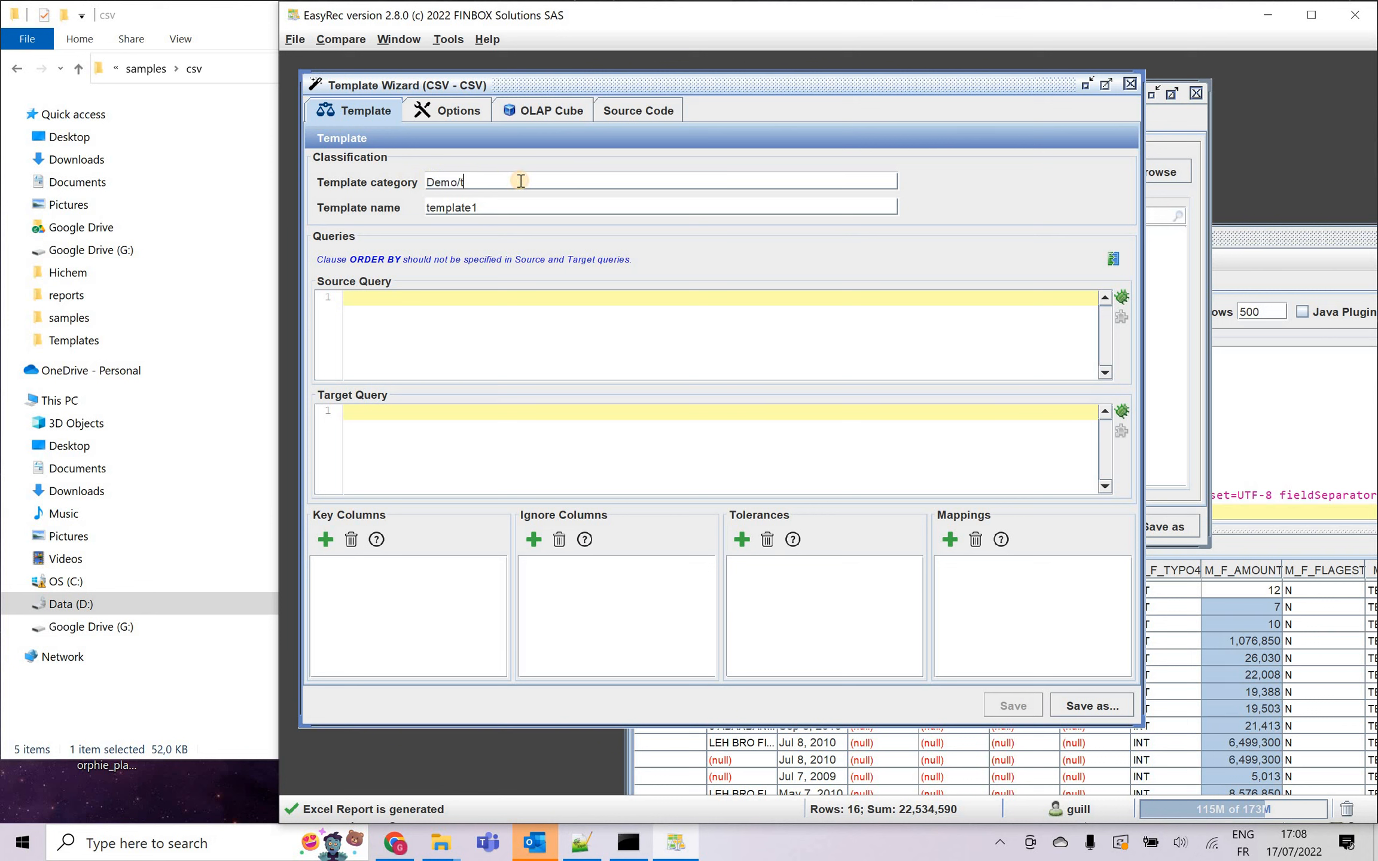
type("samples")
type("CV")
key("BackSpace")
type("SV")
Copy the full data1.csv query from the SQL Tester into the template's source query.
left_click(1282, 384)
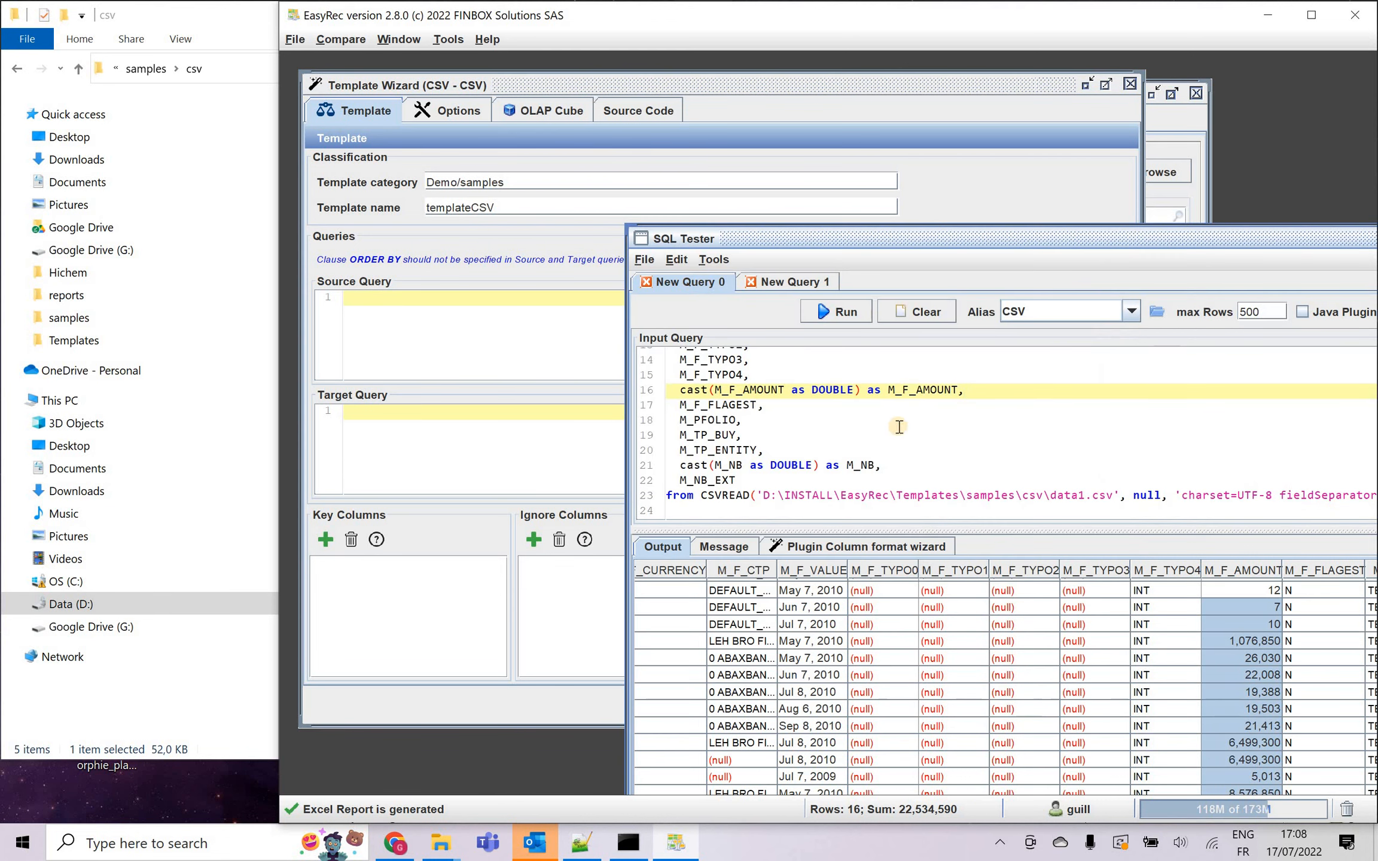
key("ctrl+a")
left_click(455, 343)
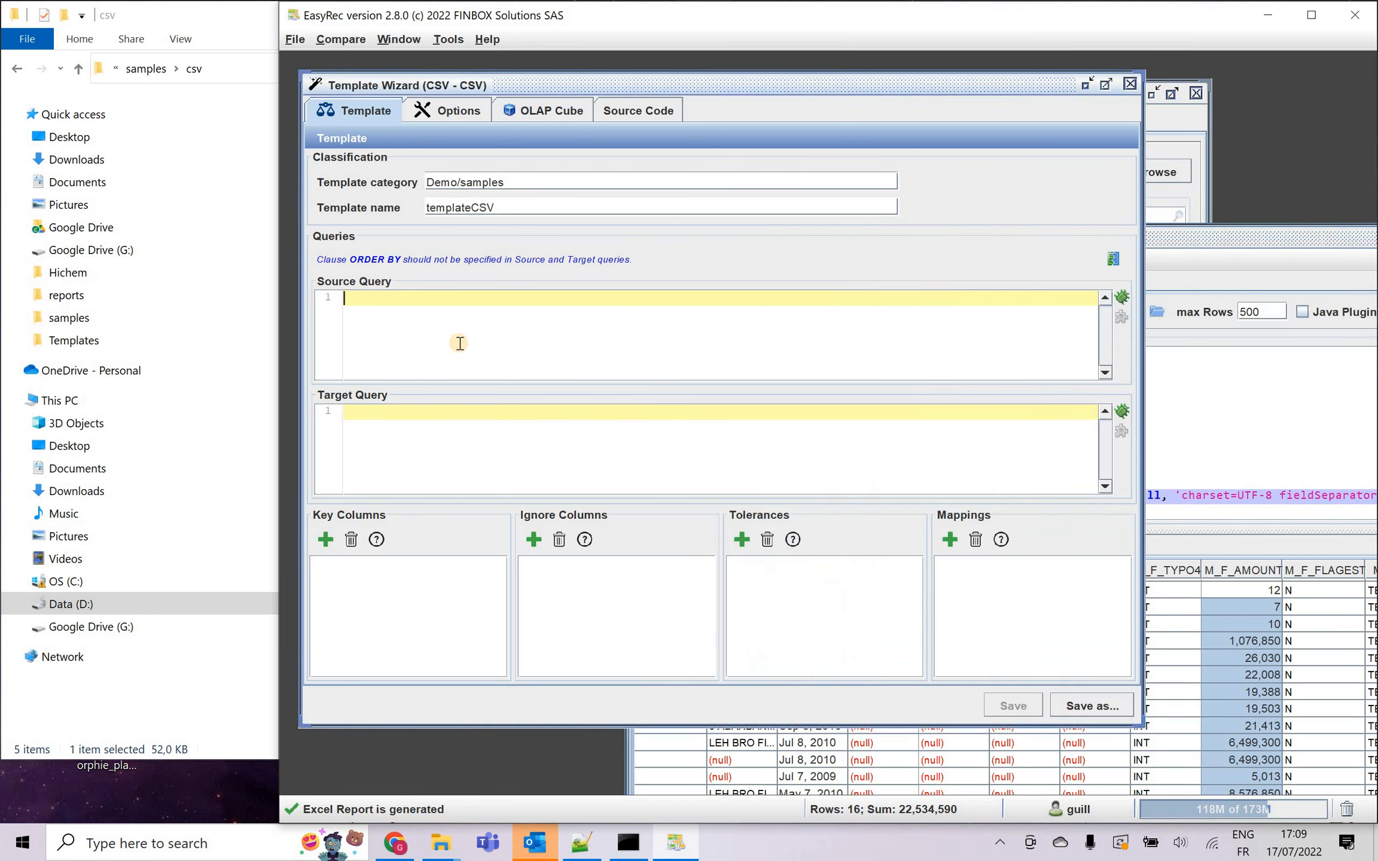
key("ctrl+v")
Copy the full data2.csv query from the SQL Tester into the template's target query.
left_click(1250, 386)
left_click(783, 283)
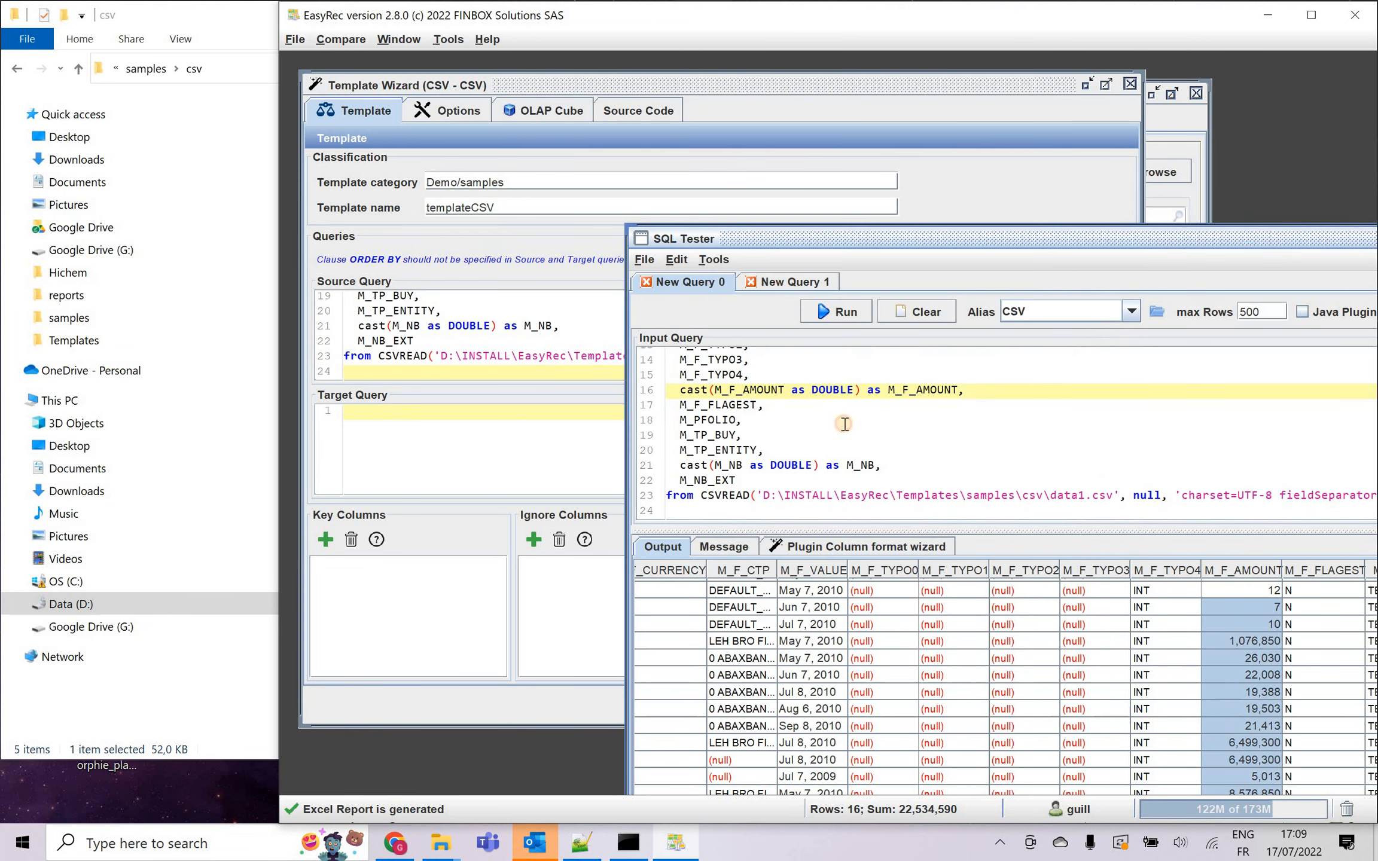
left_click(849, 442)
key("ctrl+a")
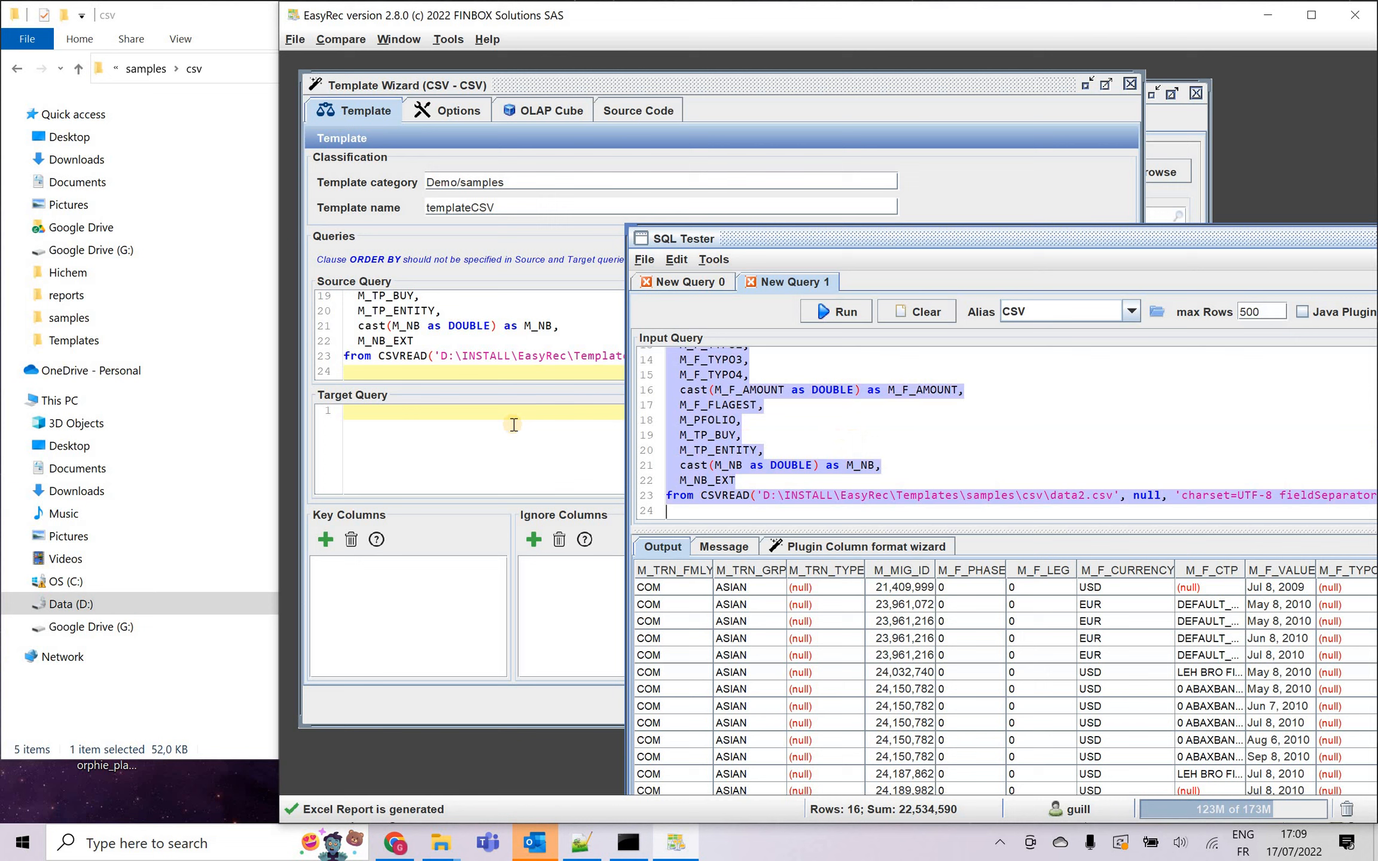
left_click(467, 448)
key("ctrl+v")
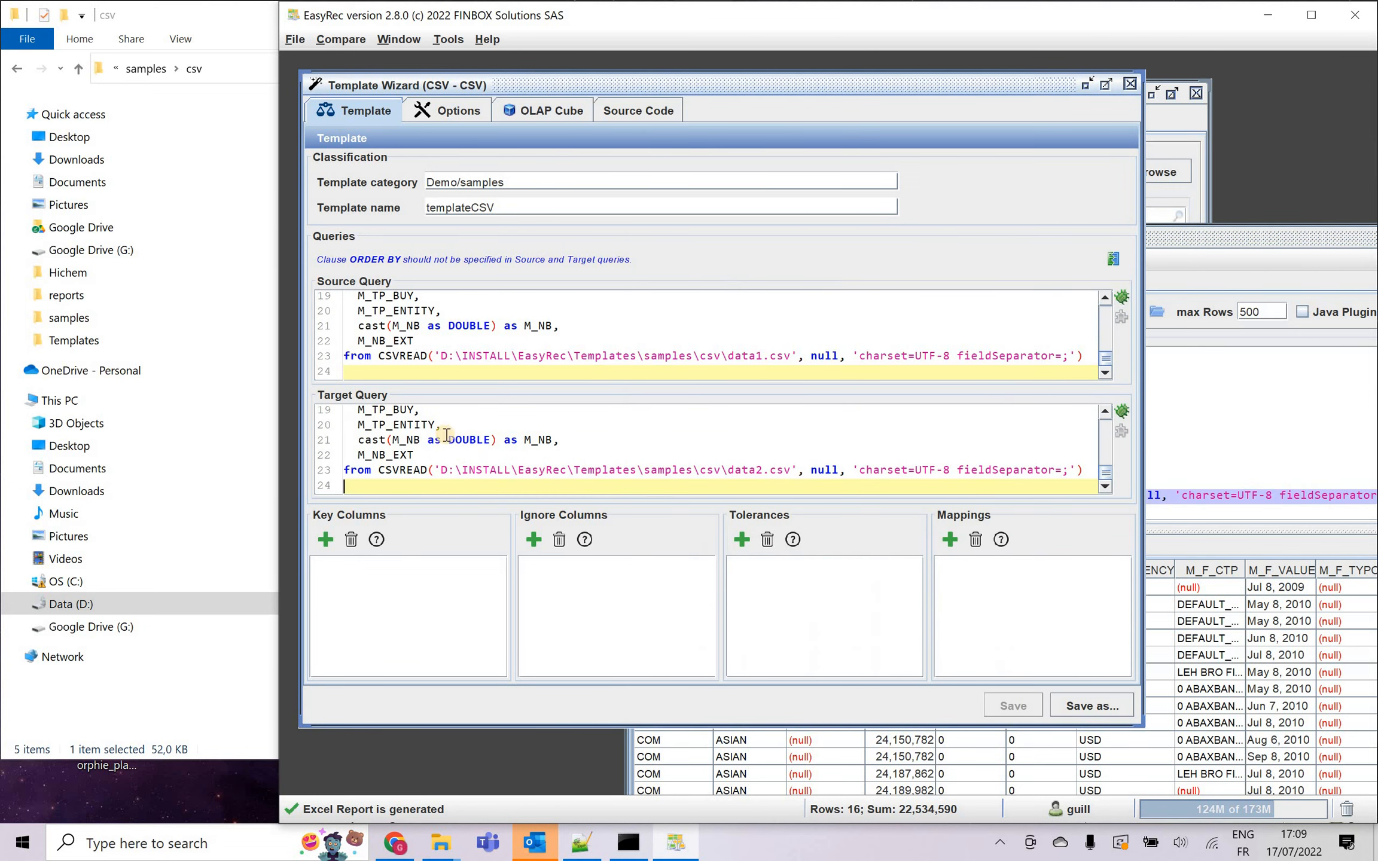
Rename the M_MIG_ID cast's alias on line 5 of the source query to M_MIG_ID2.
left_click(518, 325)
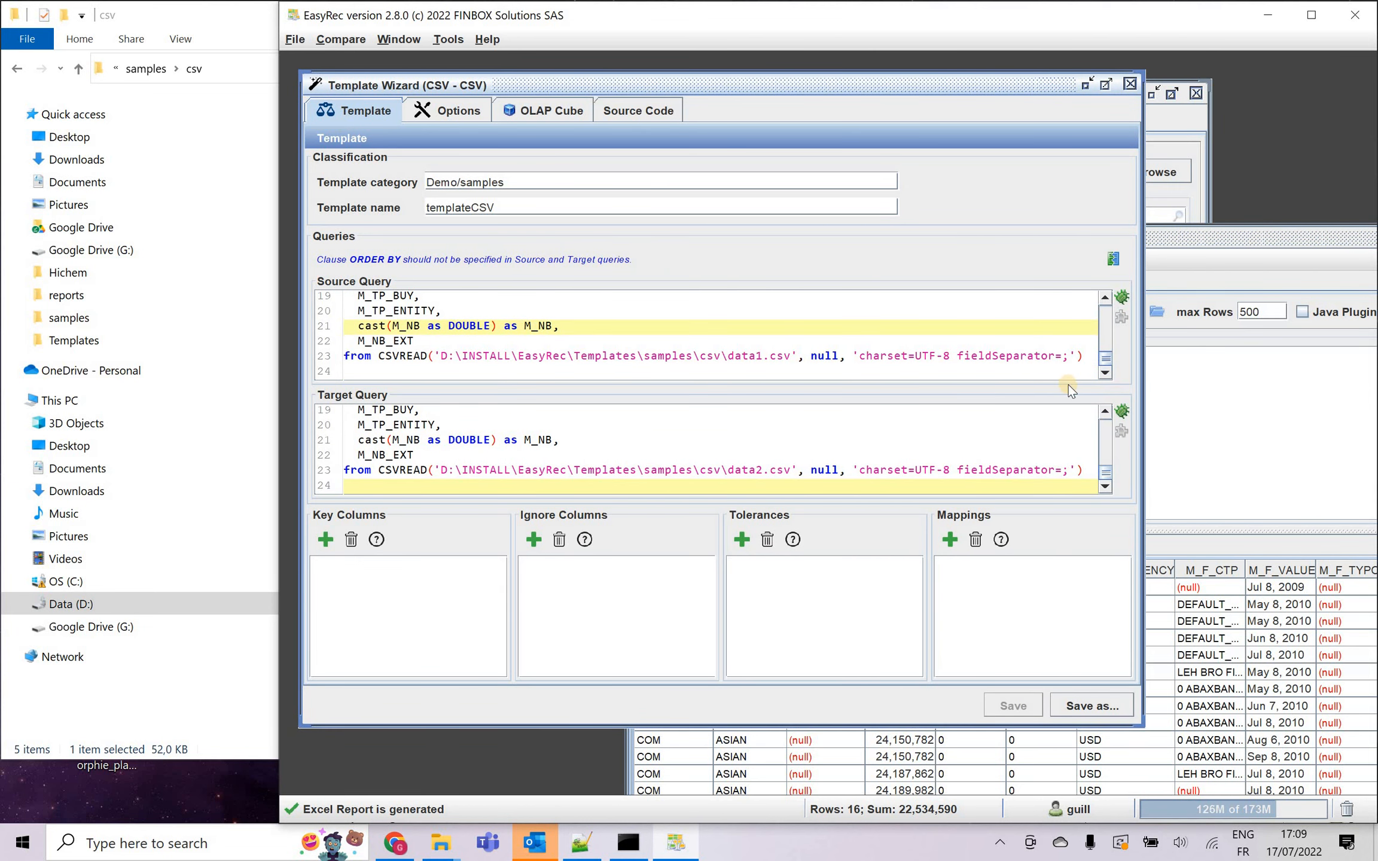
scroll(598, 359, "up", 6)
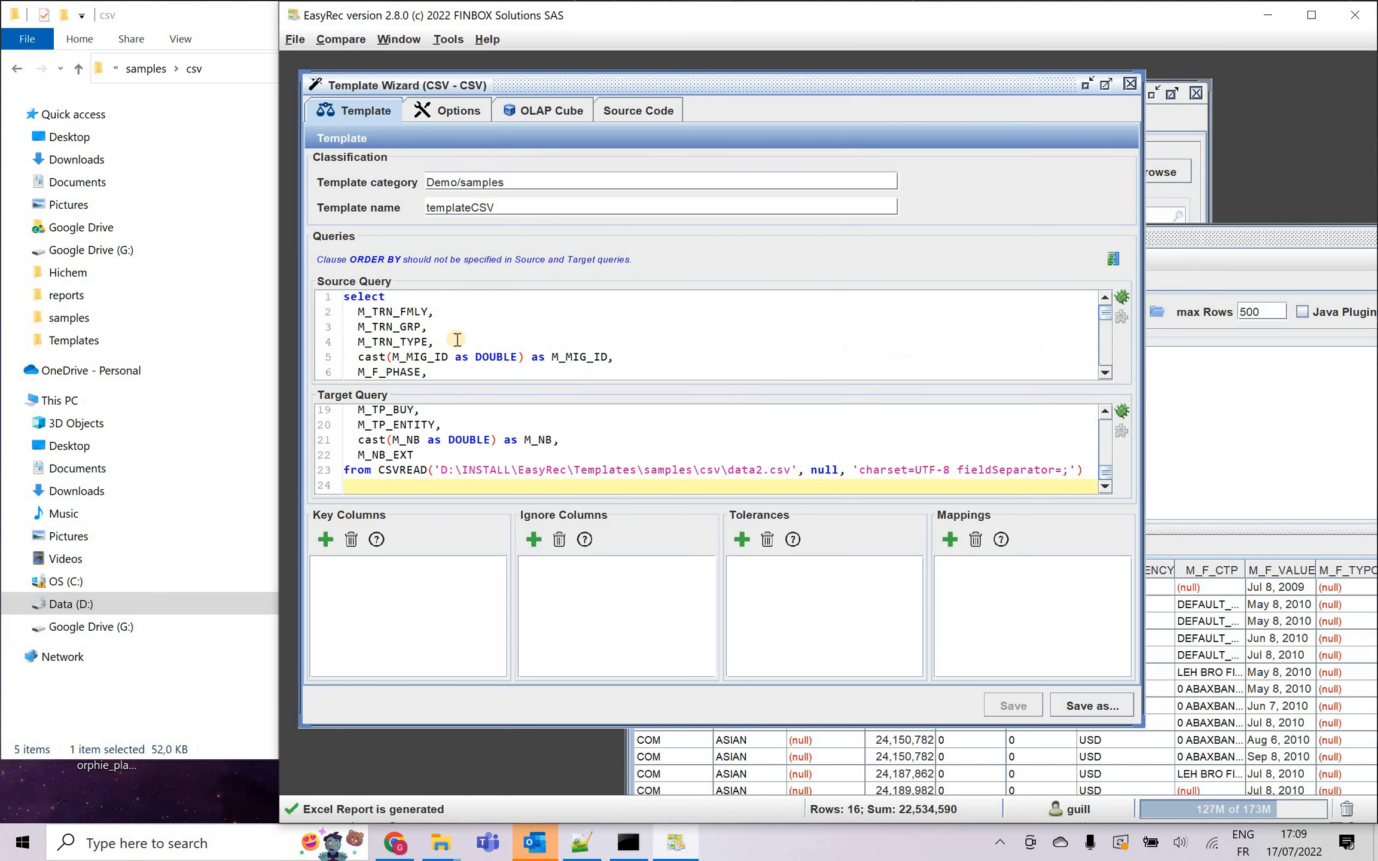
left_click(612, 355)
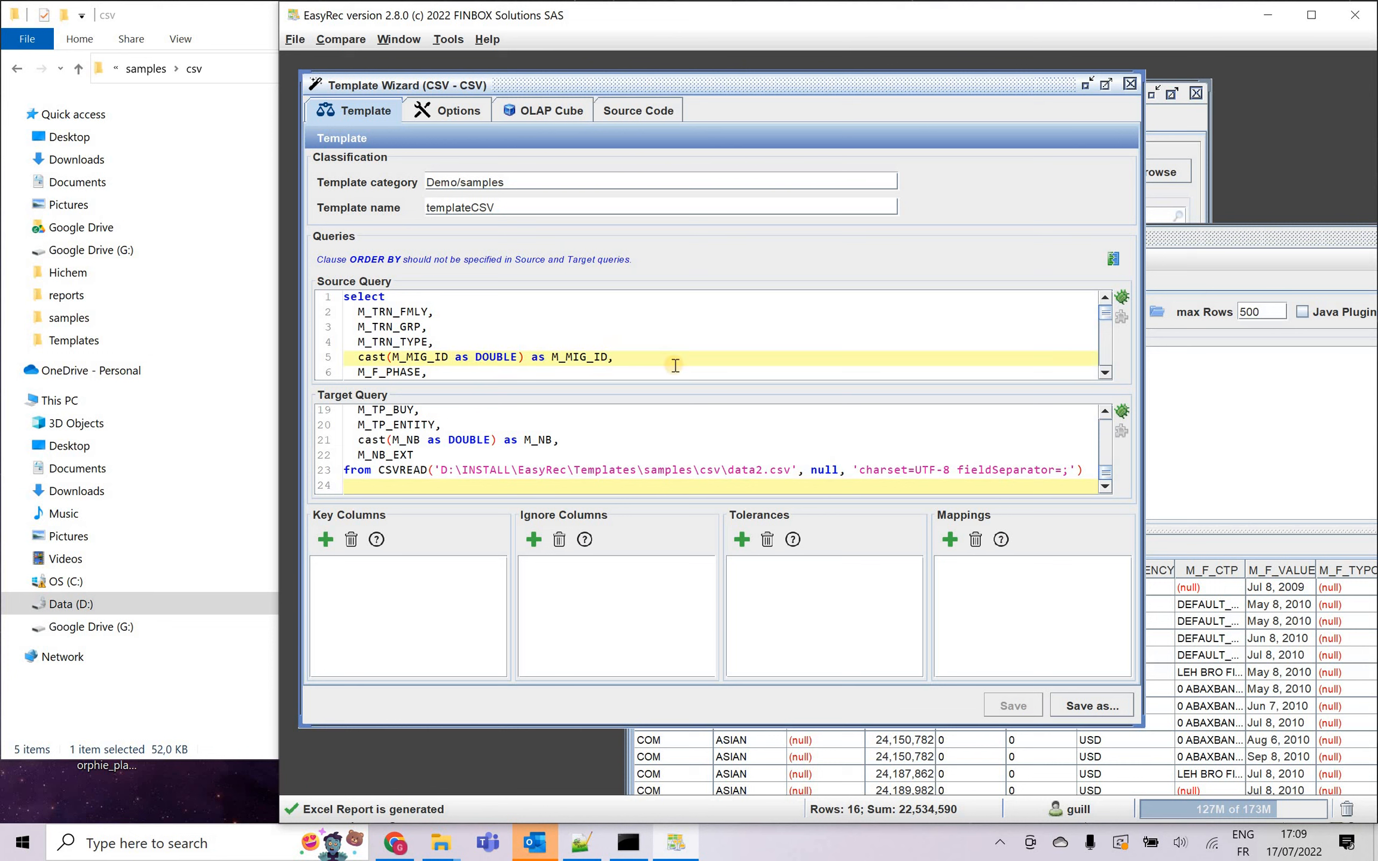
key("Left")
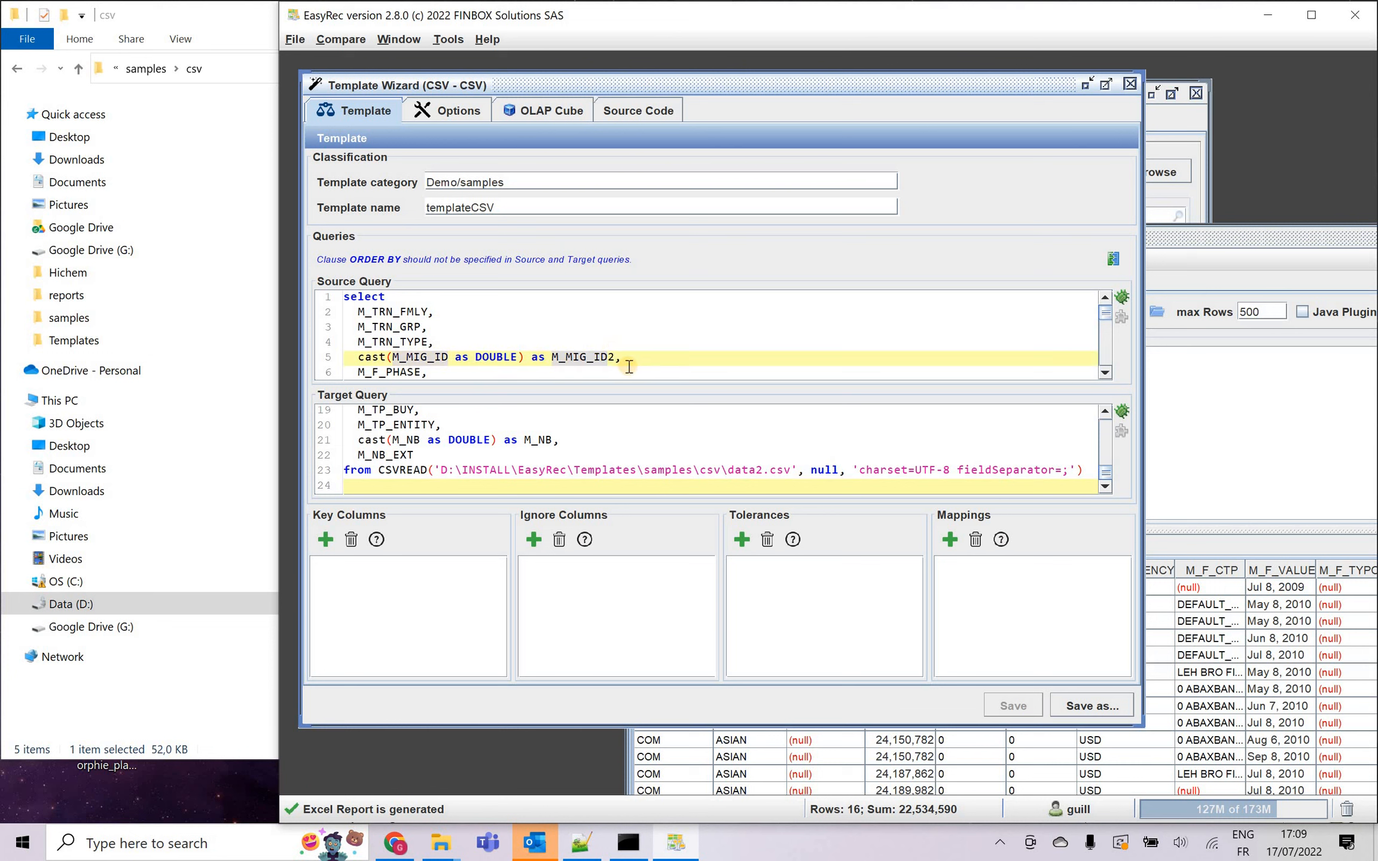
type("2")
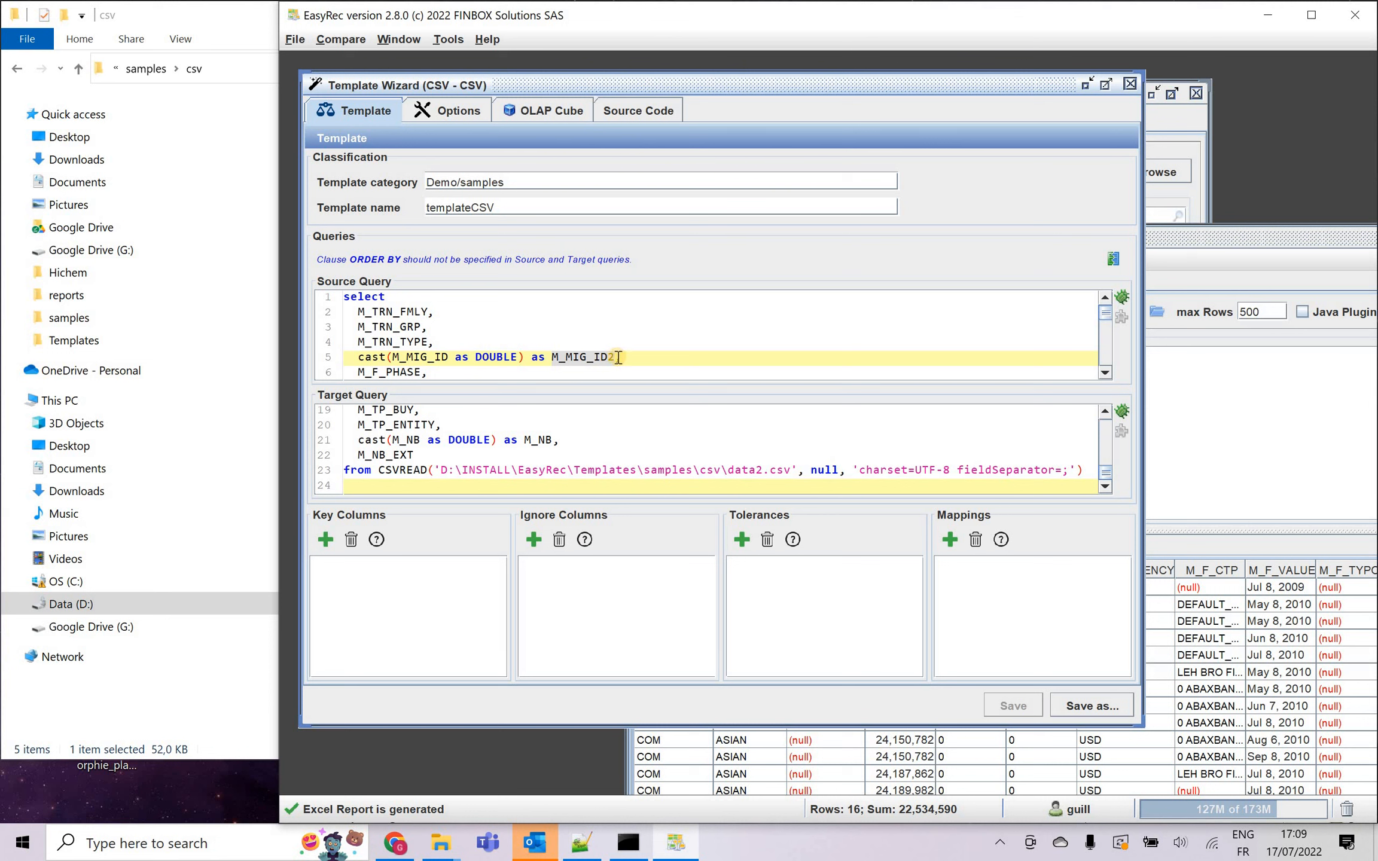
left_click(673, 328)
left_click(699, 455)
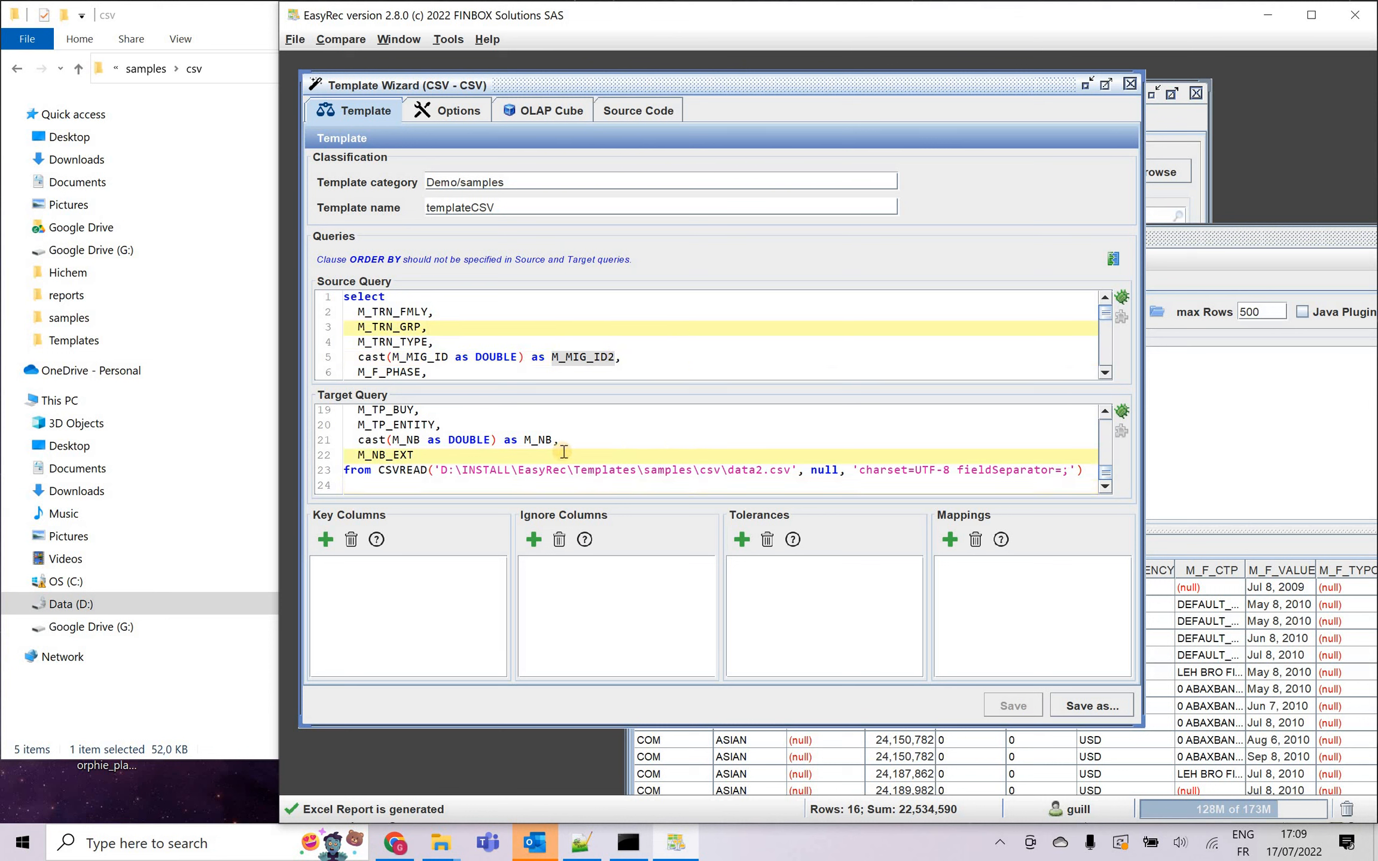
Restore the alias on line 5 of the source query to M_MIG_ID.
left_click(620, 366)
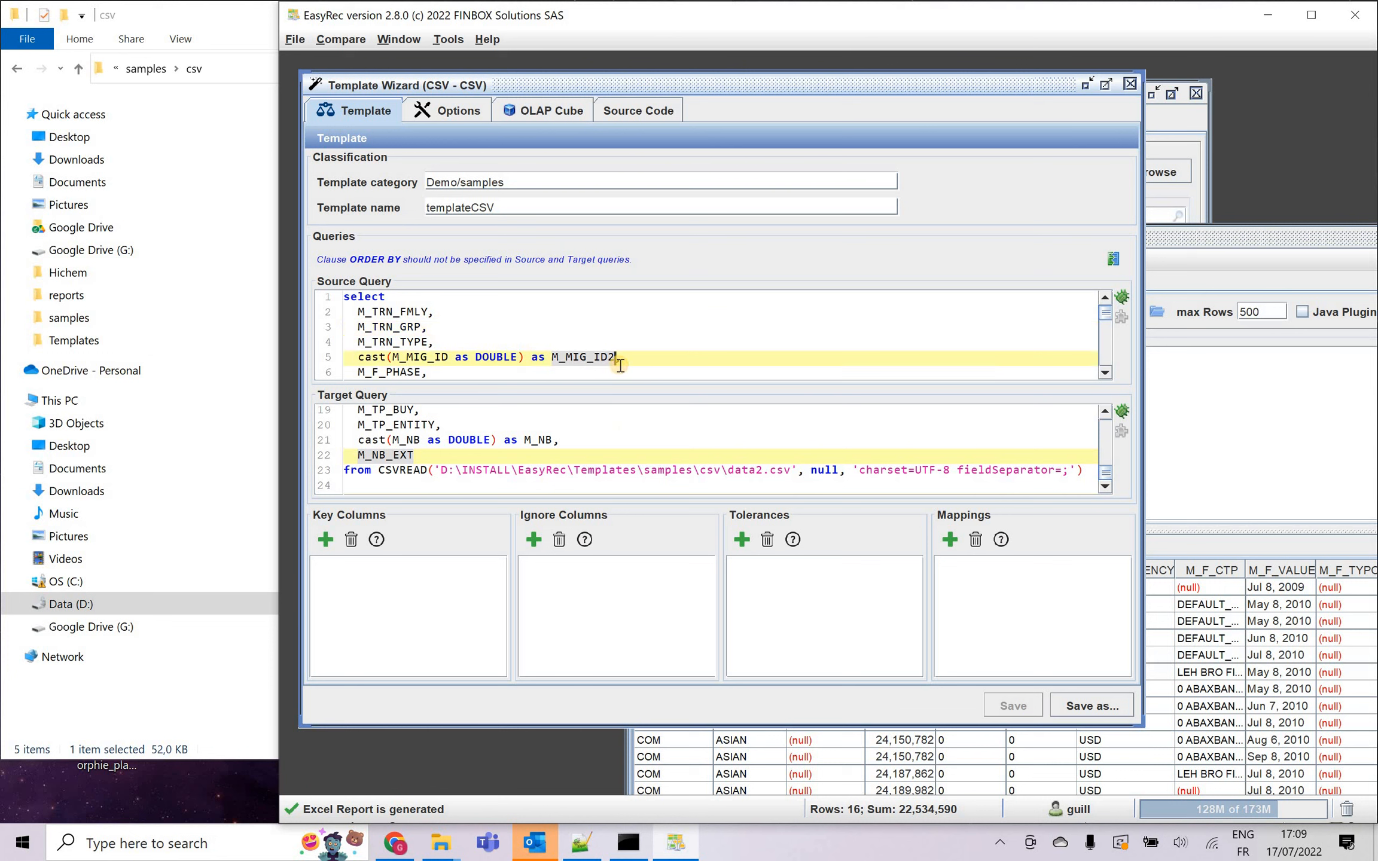
key("BackSpace")
left_click(399, 310)
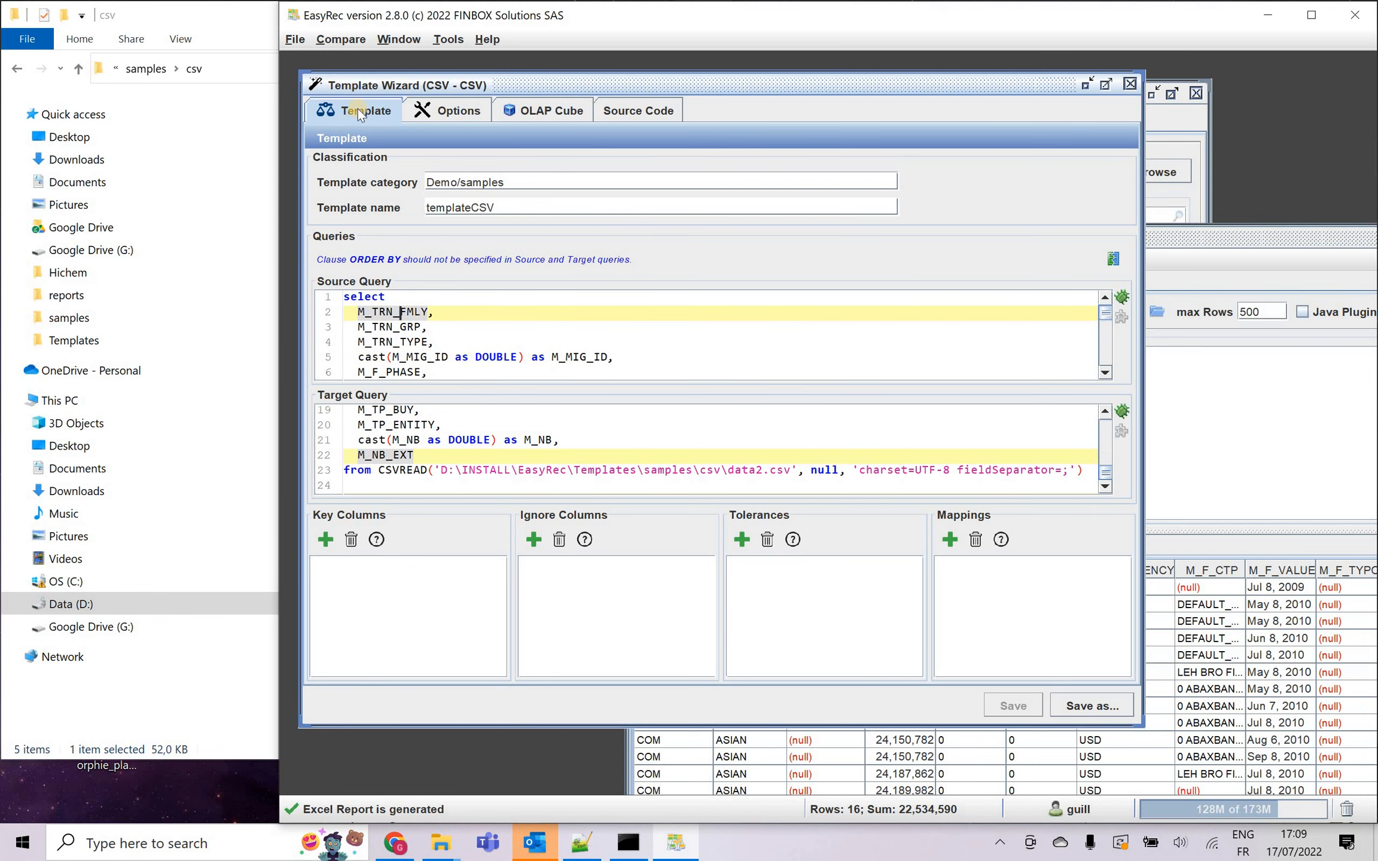
Move the Template Wizard aside, check the CSV alias among the project's target databases, and return to the template.
left_click_drag(469, 90, 734, 114)
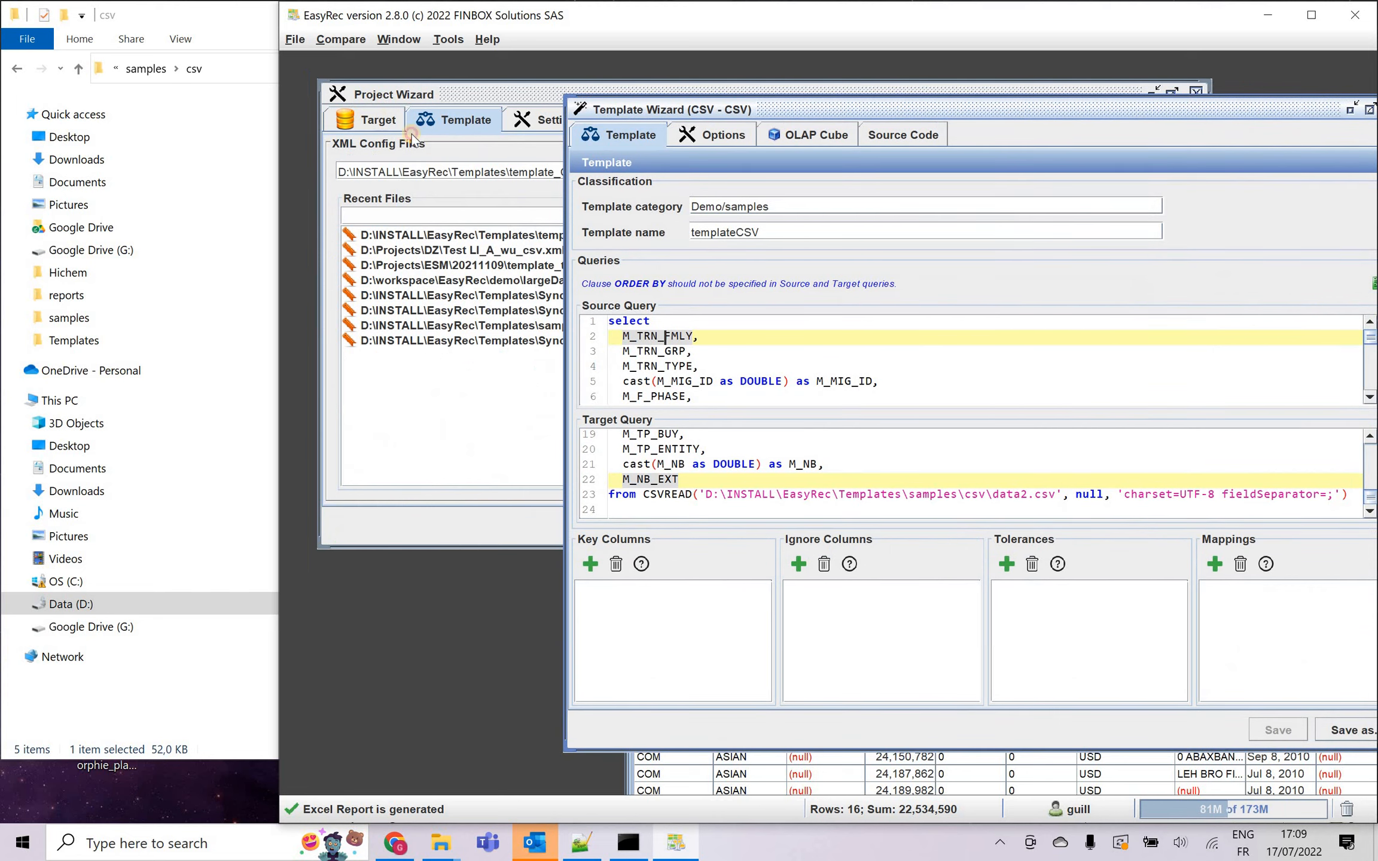
left_click(435, 212)
left_click(417, 369)
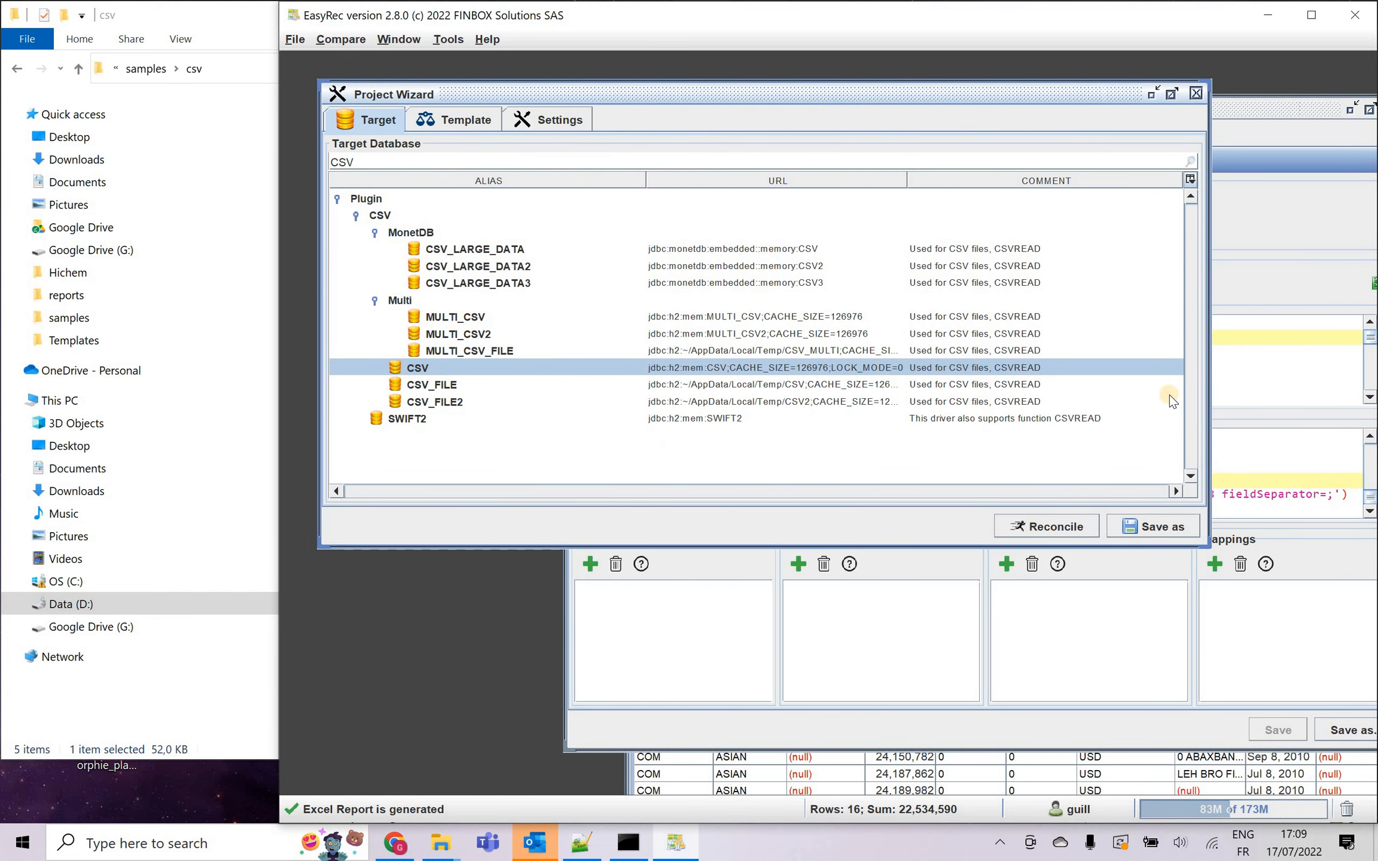
left_click(1280, 367)
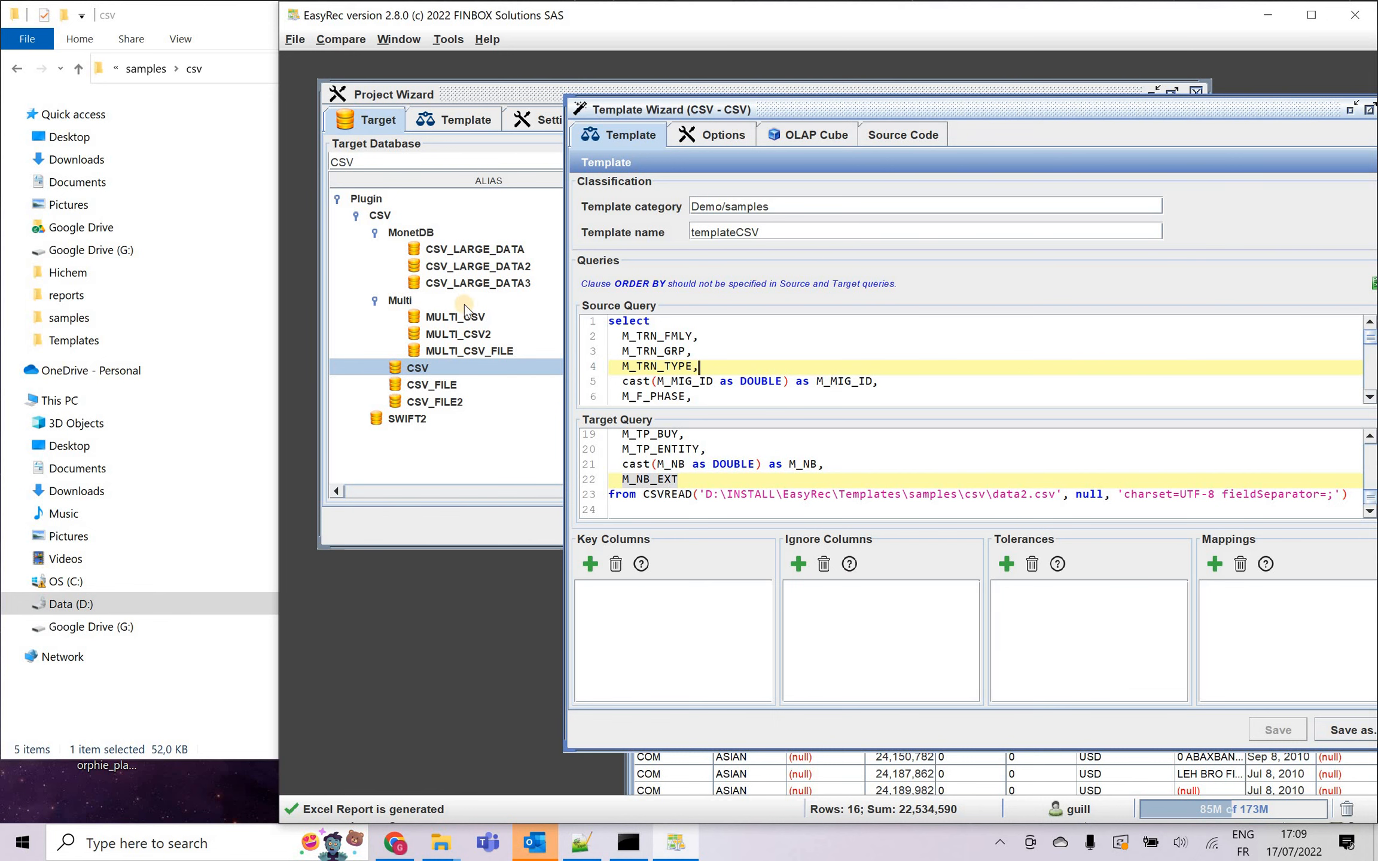
left_click_drag(774, 114, 519, 118)
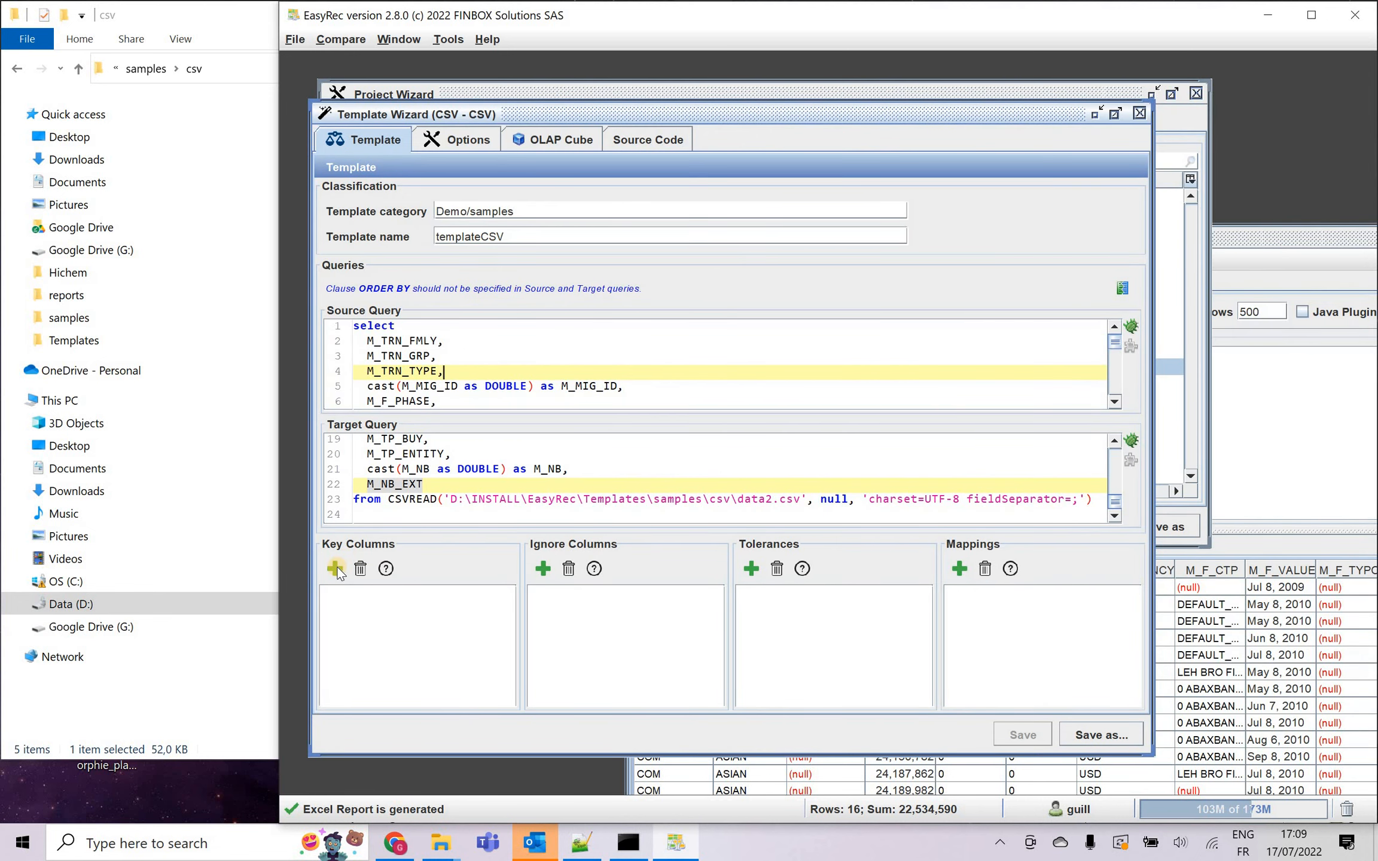
Evaluate the column statistics in the reconciliation attributes and set M_NB as an ignored column.
left_click(335, 569)
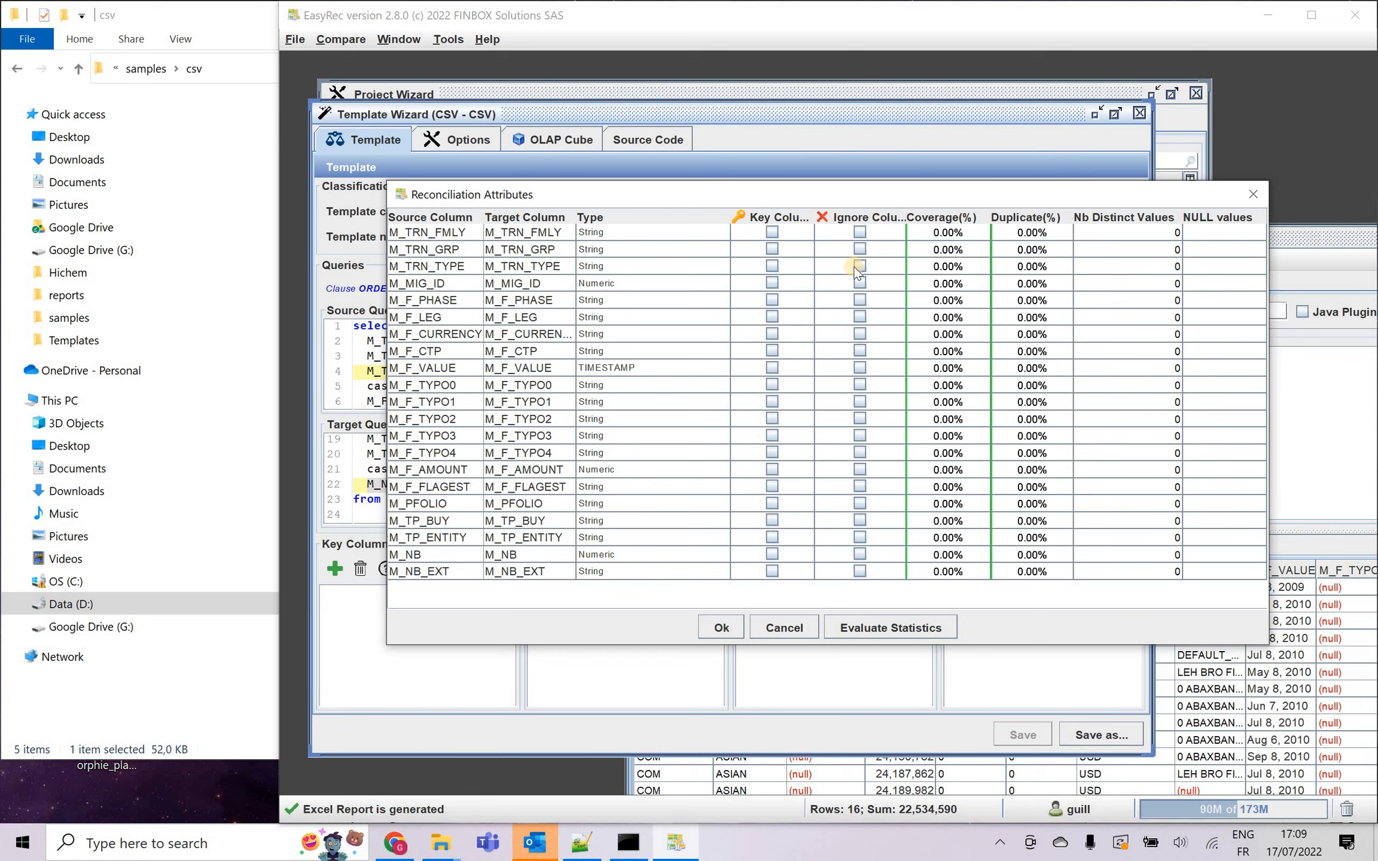
left_click(906, 632)
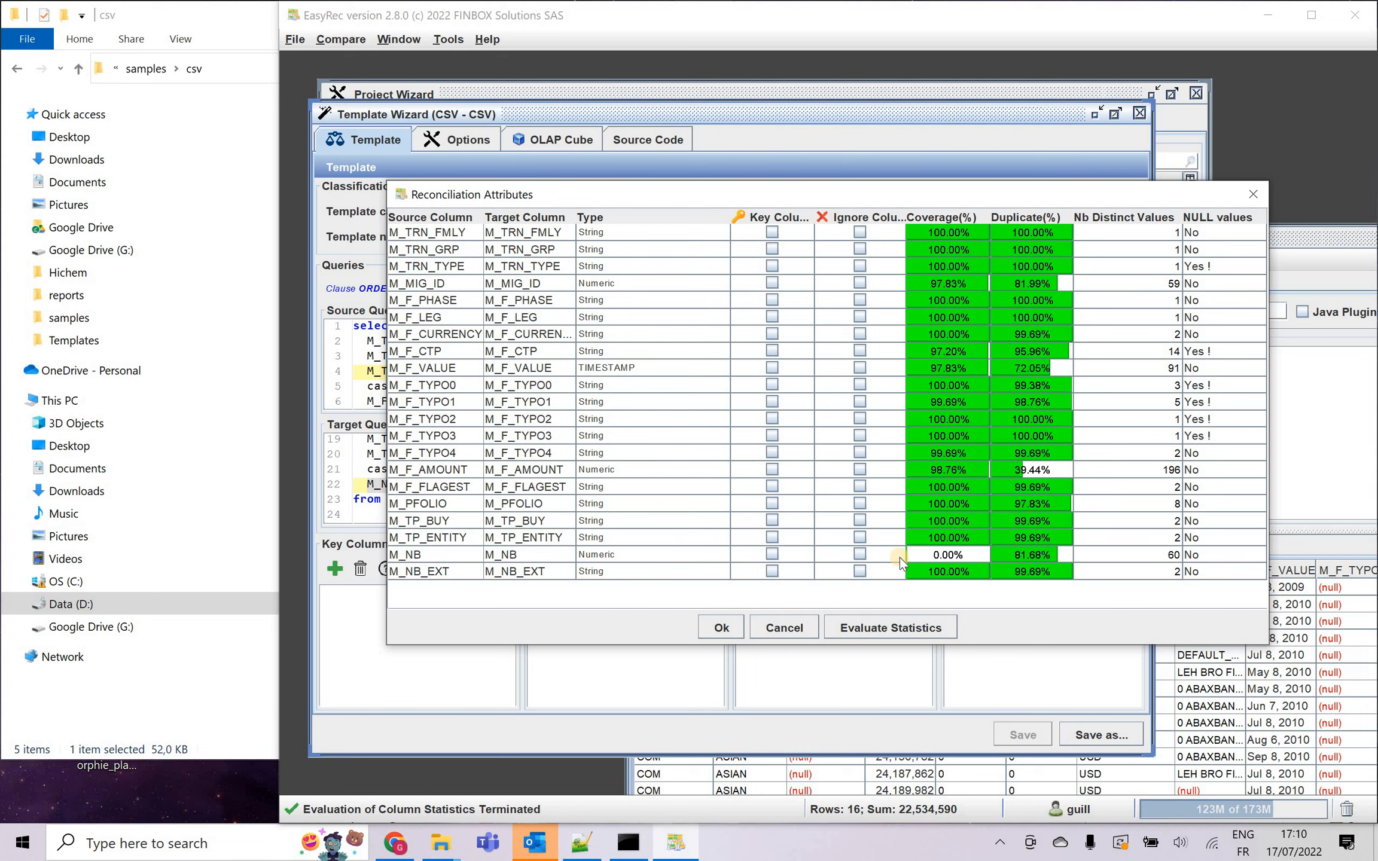
left_click(859, 555)
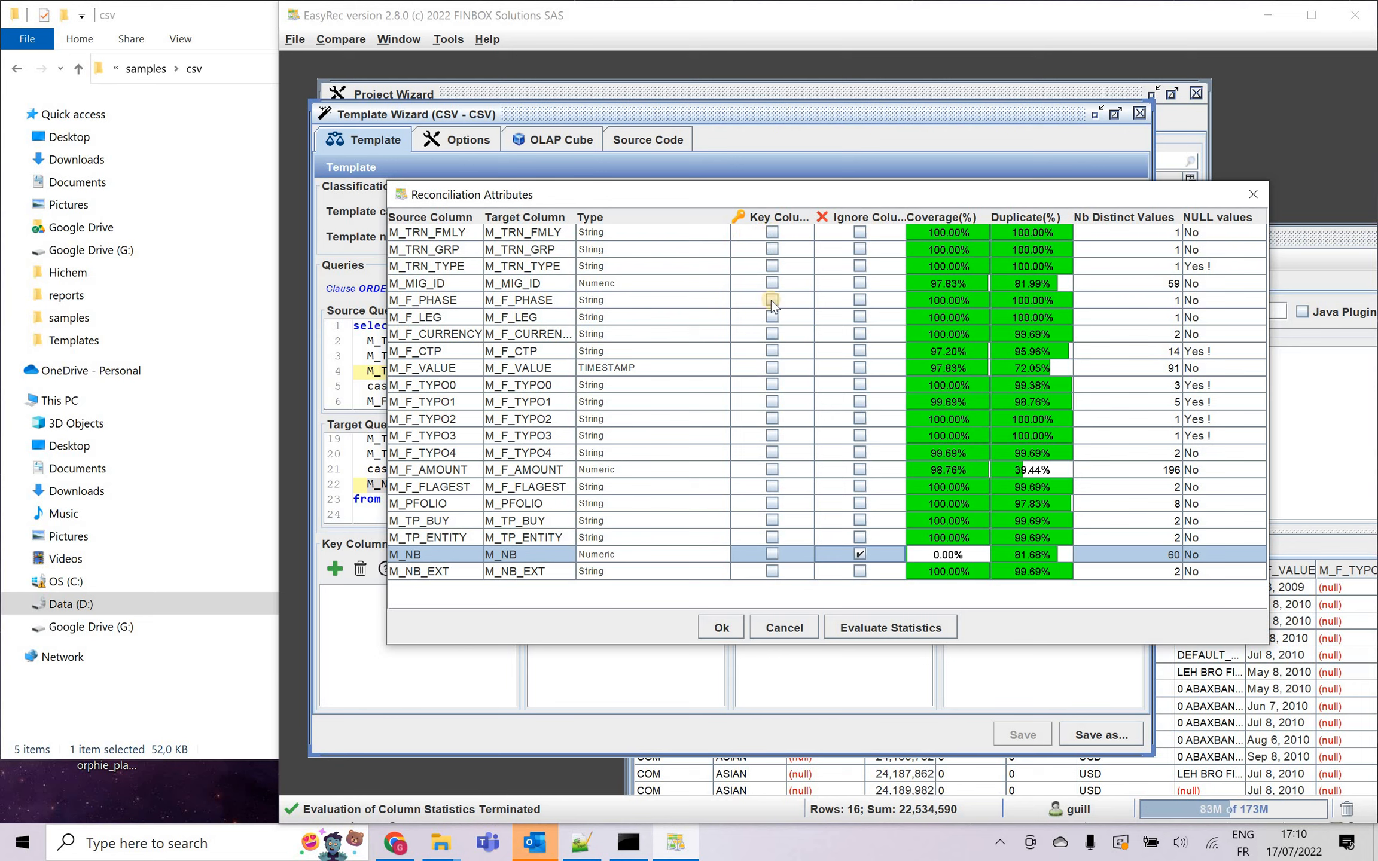
Set M_TRN_FMLY, M_TRN_GRP, M_MIG_ID and M_PFOLIO as key columns and apply the reconciliation attributes.
left_click(772, 232)
left_click(772, 249)
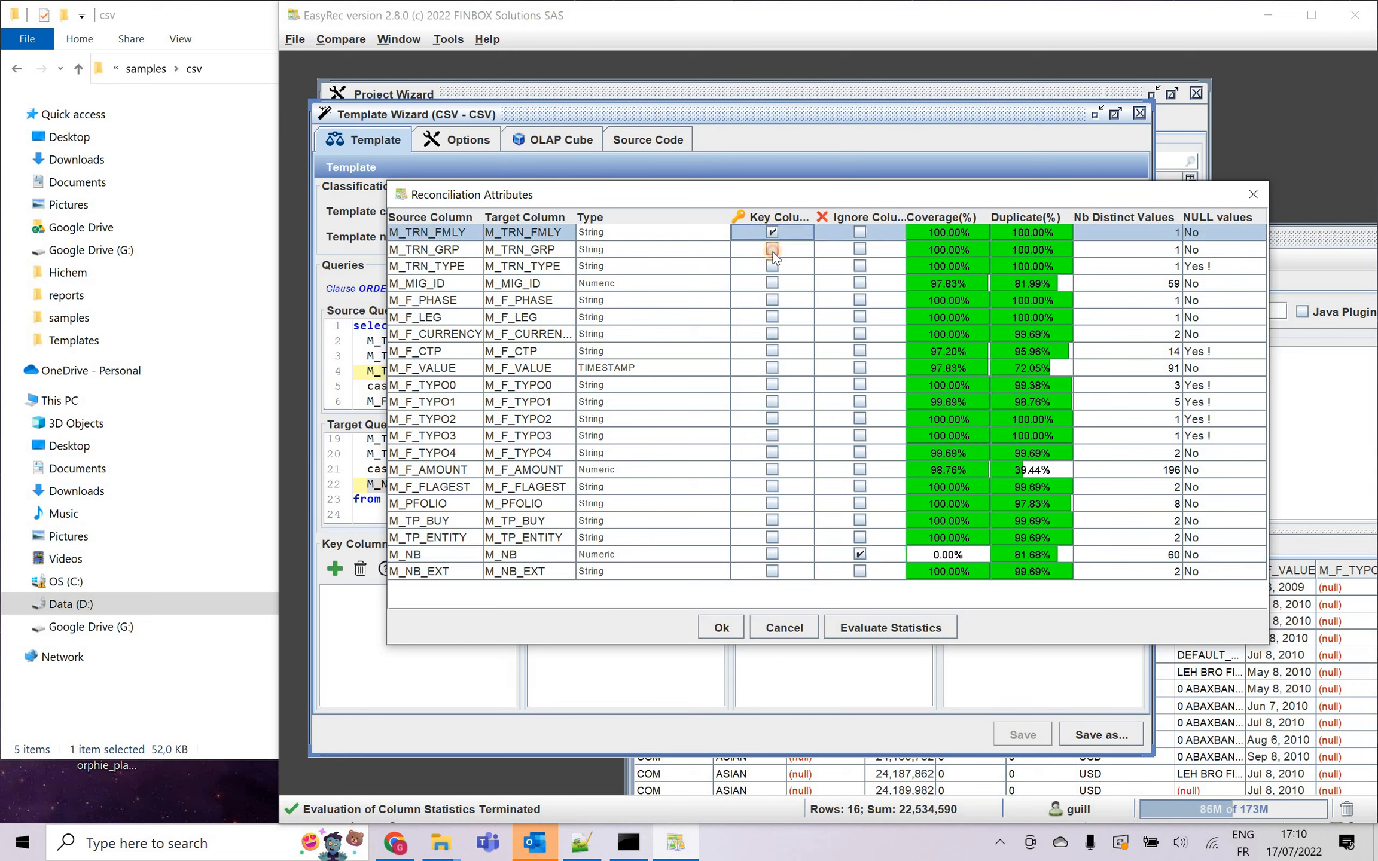
left_click(772, 283)
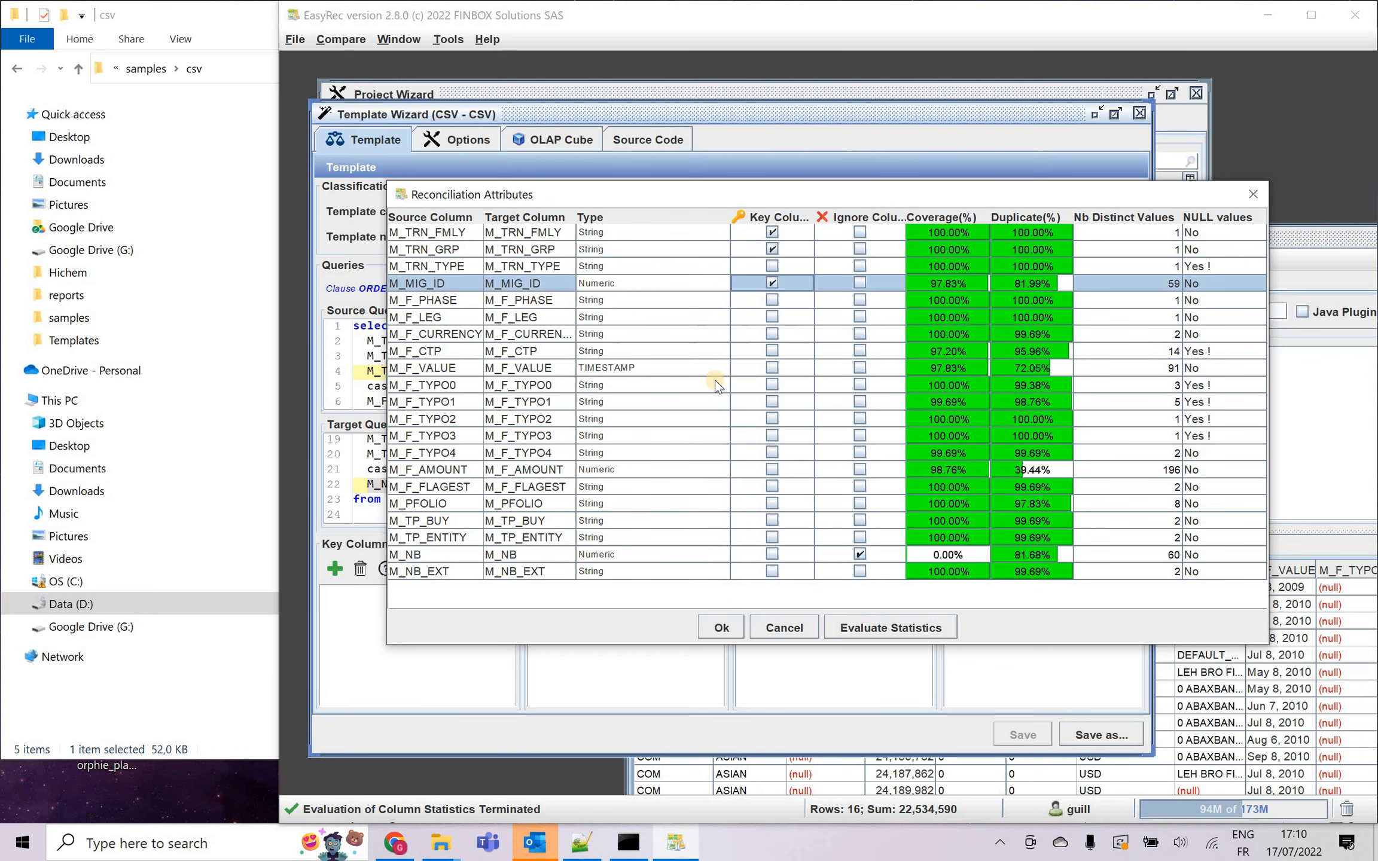
left_click(773, 505)
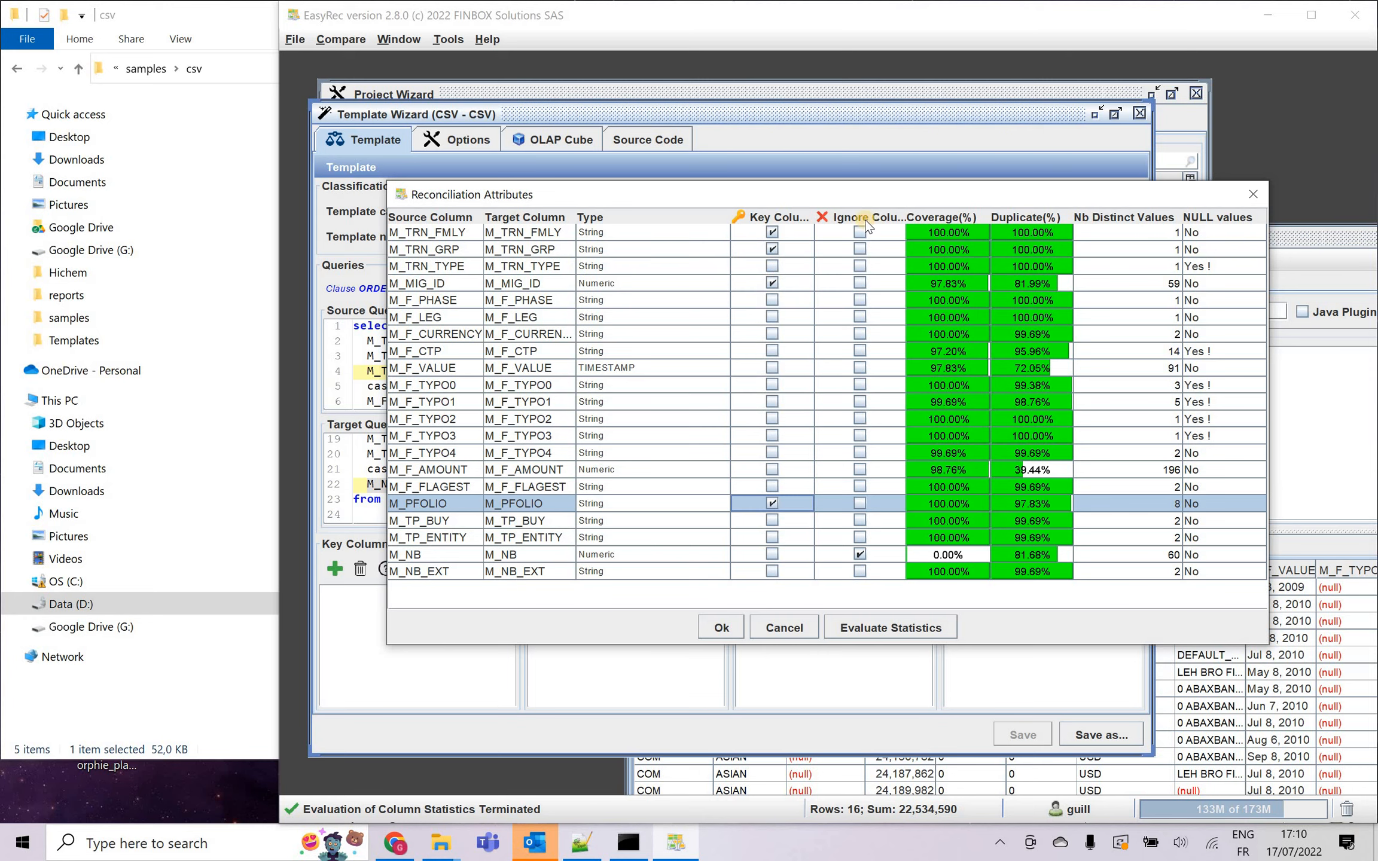
left_click_drag(908, 198, 901, 274)
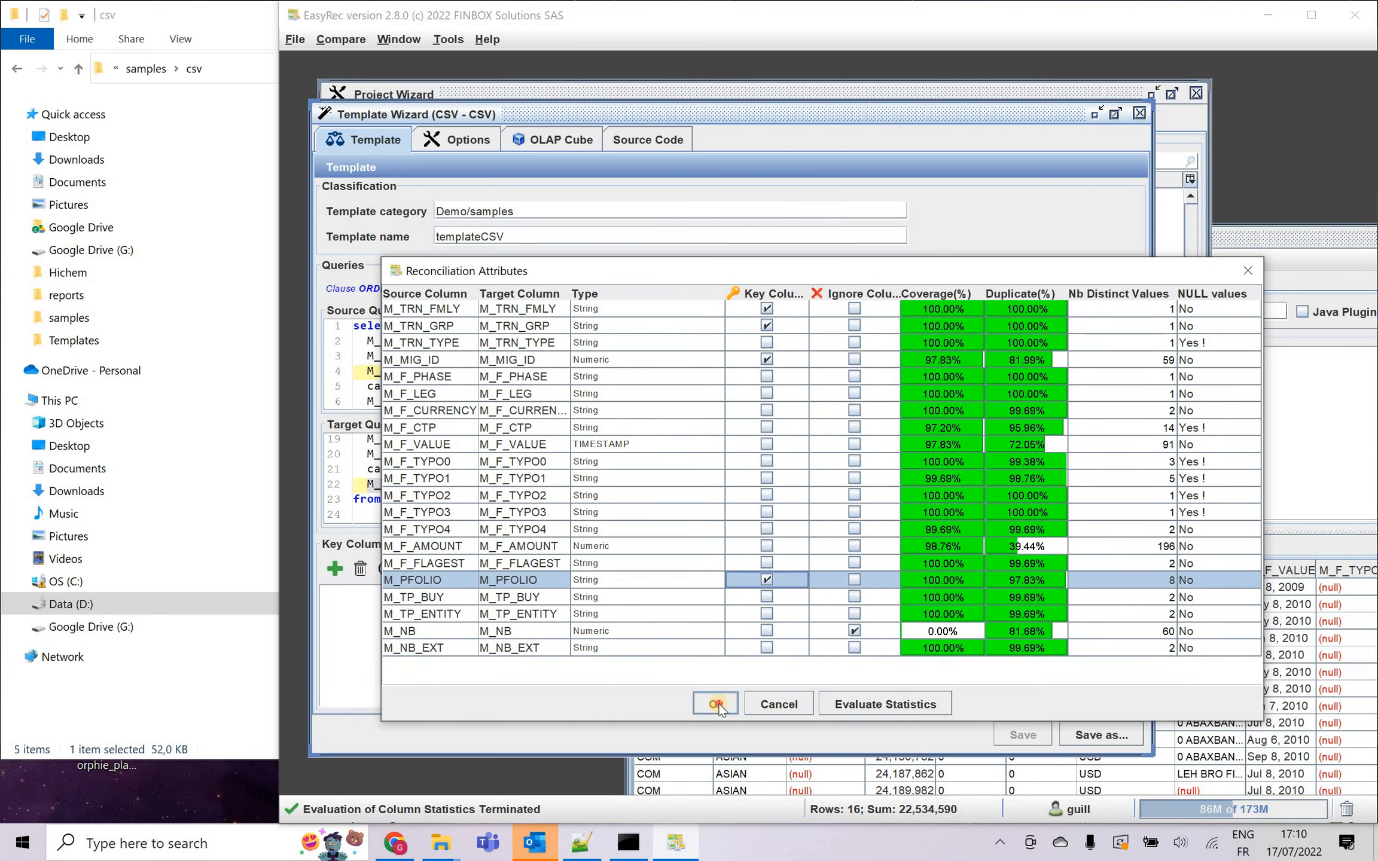
left_click(717, 705)
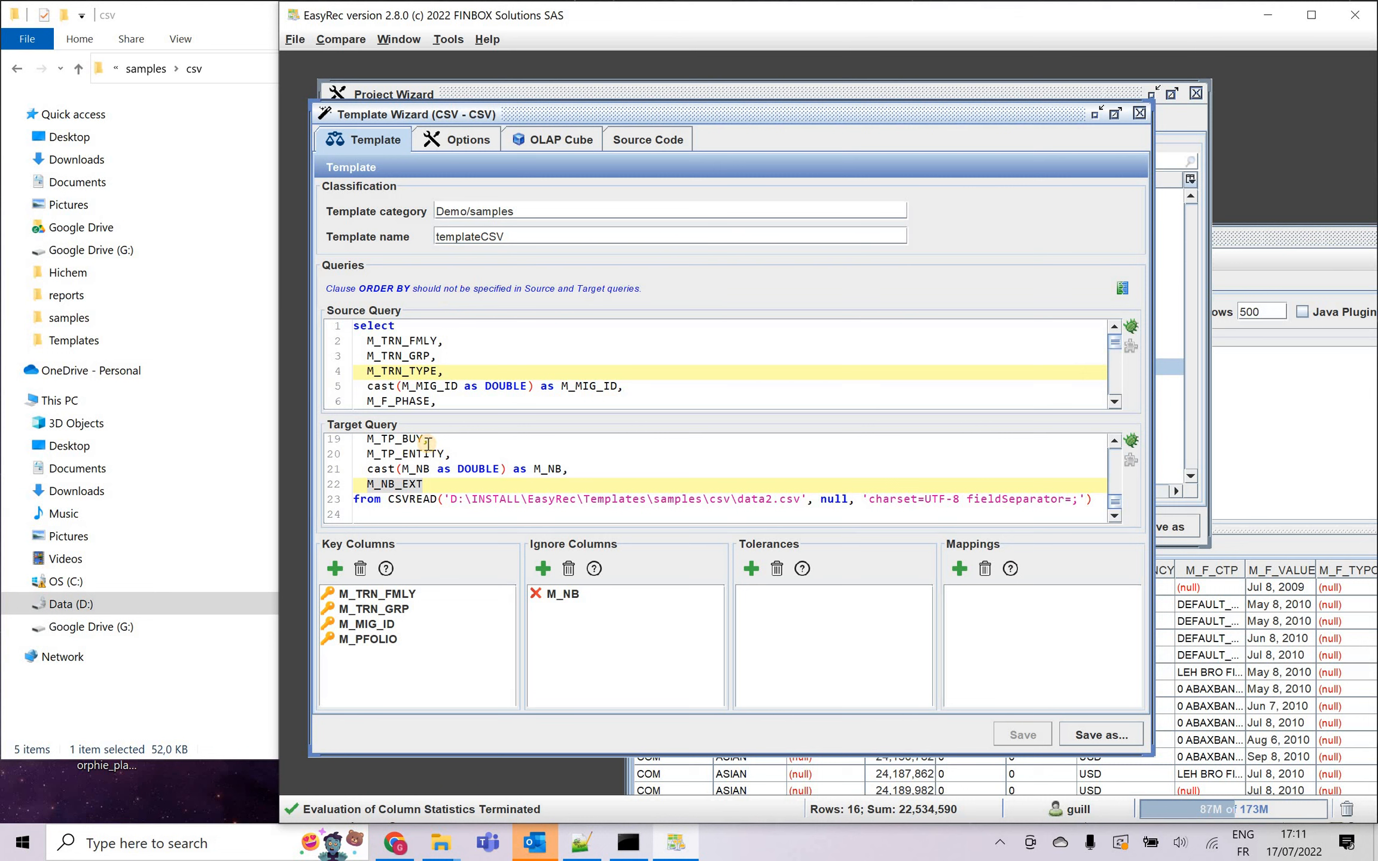
Change M_TRN_TYPE on line 4 of the source query to coalesce(M_TRN_TYPE,'') as M_TRN_TYPE.
type("coalesce(")
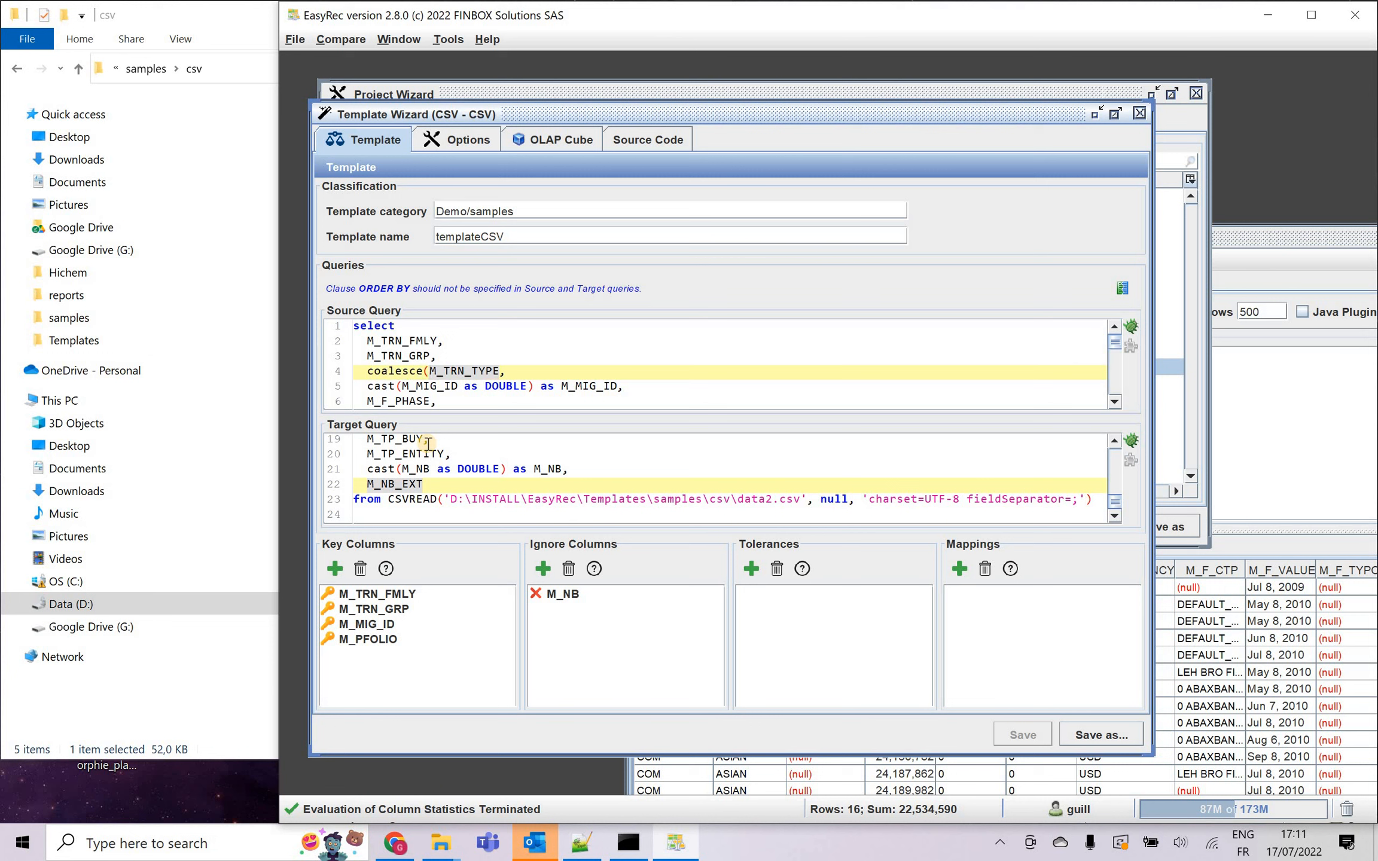
key("shift+Right")
key("shift+Right")
key("shift+Right")
key("shift+Right")
key("shift+Right")
key("shift+Right")
key("shift+Right")
key("shift+Right")
key("shift+Right")
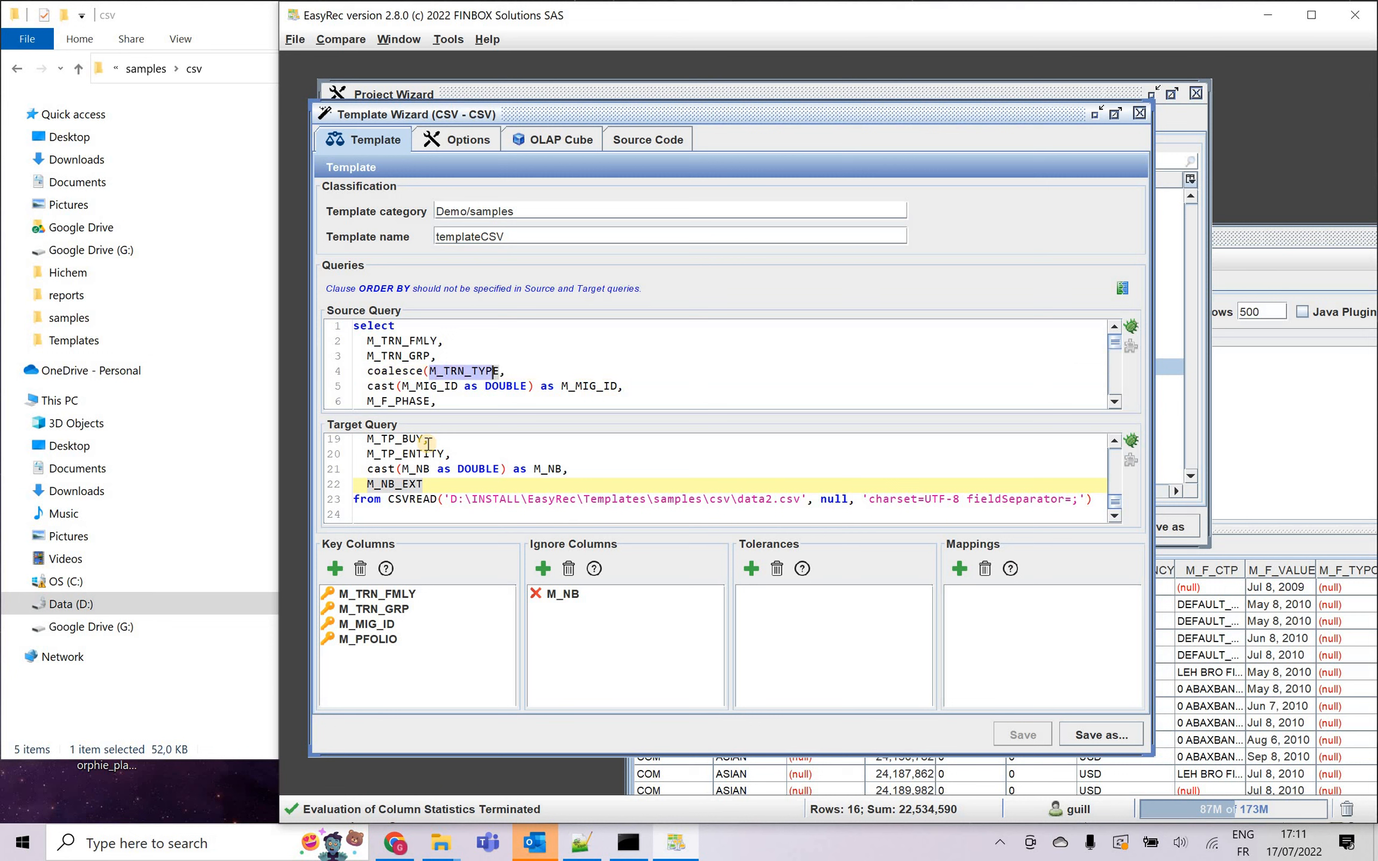
key("Right")
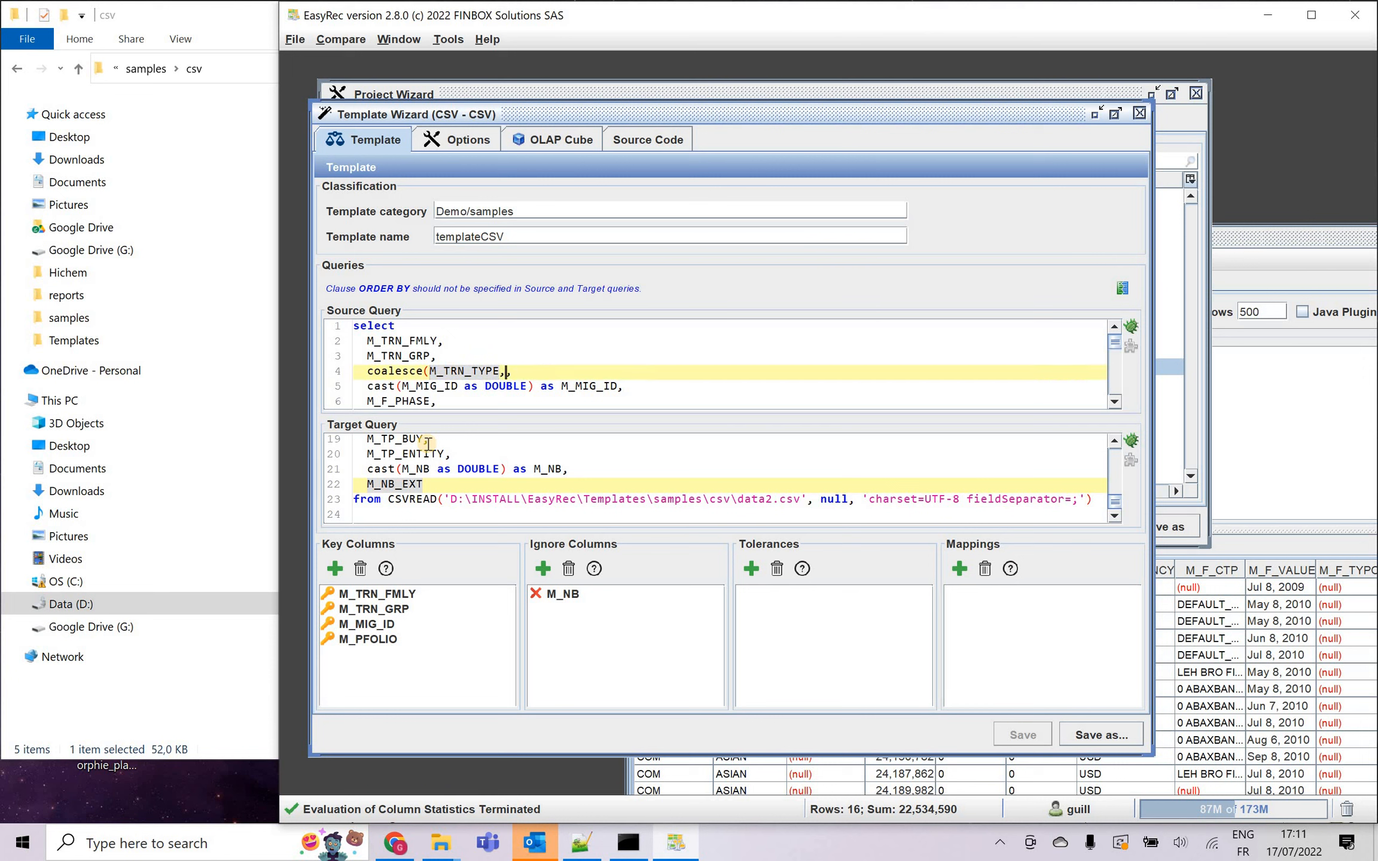
type(",'') as")
type("M_TRN_TYPE")
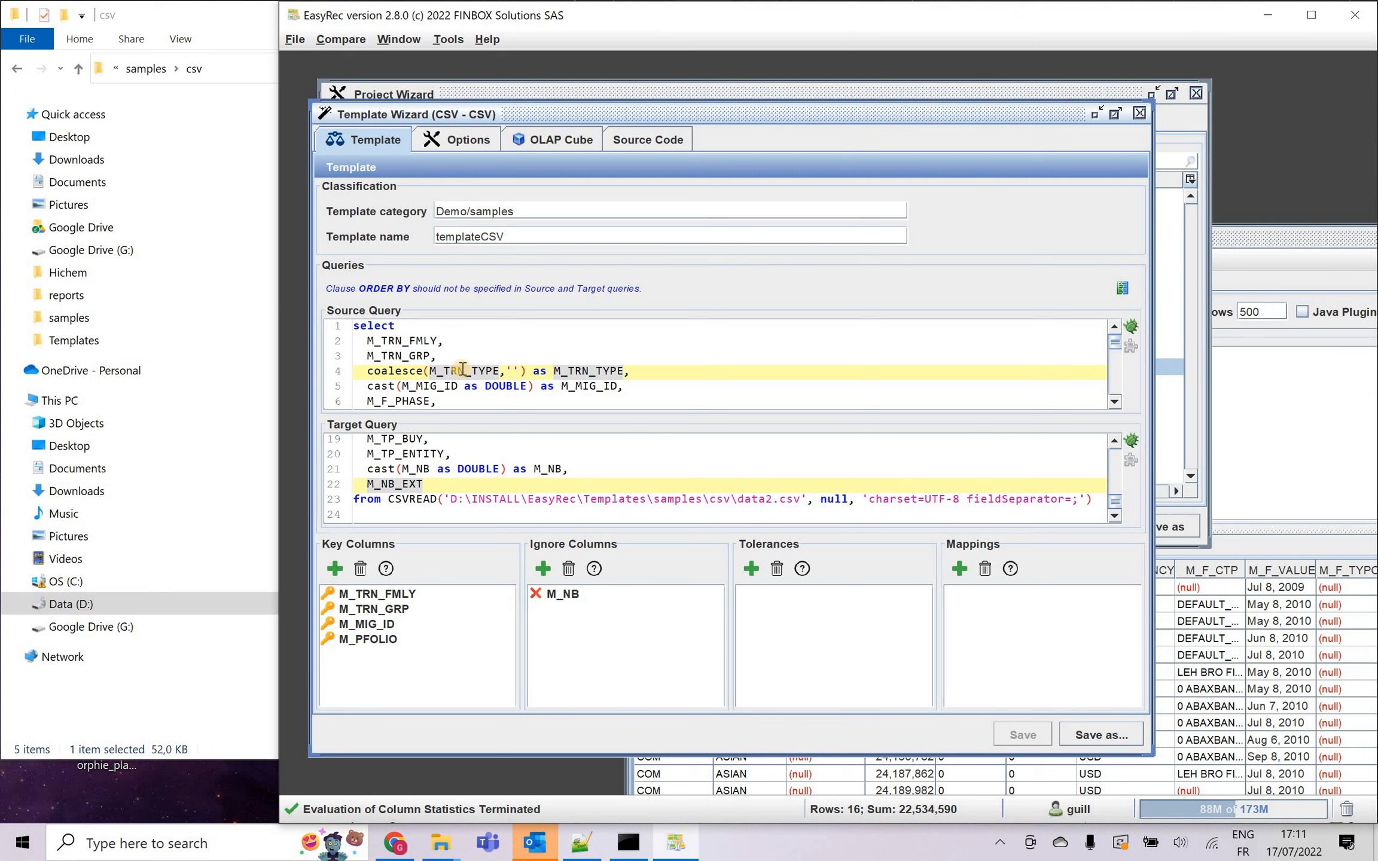
Copy the expression coalesce(M_TRN_TYPE,'') as M_TRN_TYPE from the source query and replace M_TRN_TYPE with it on line 4 of the target query.
double_click(462, 369)
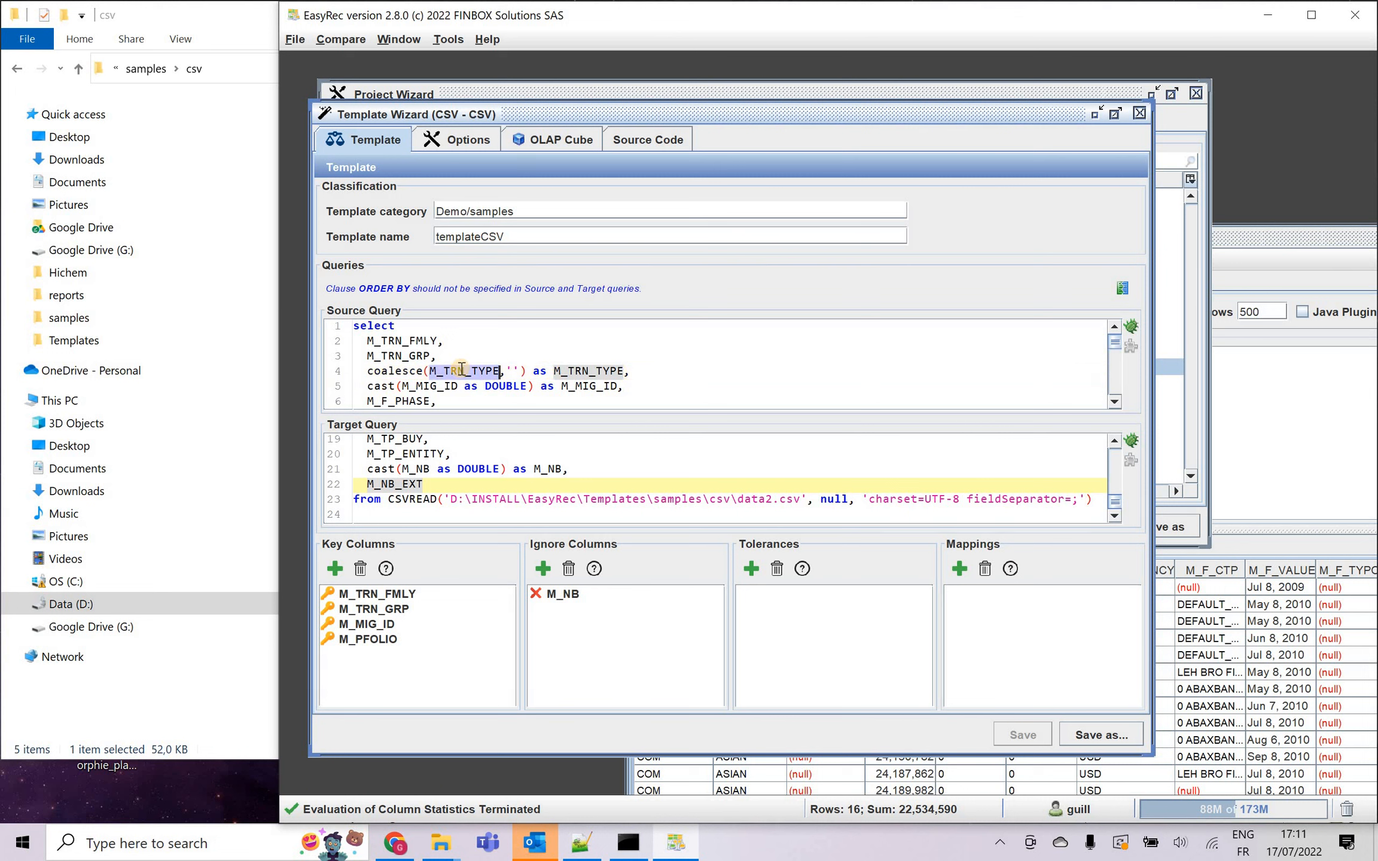
left_click(515, 370)
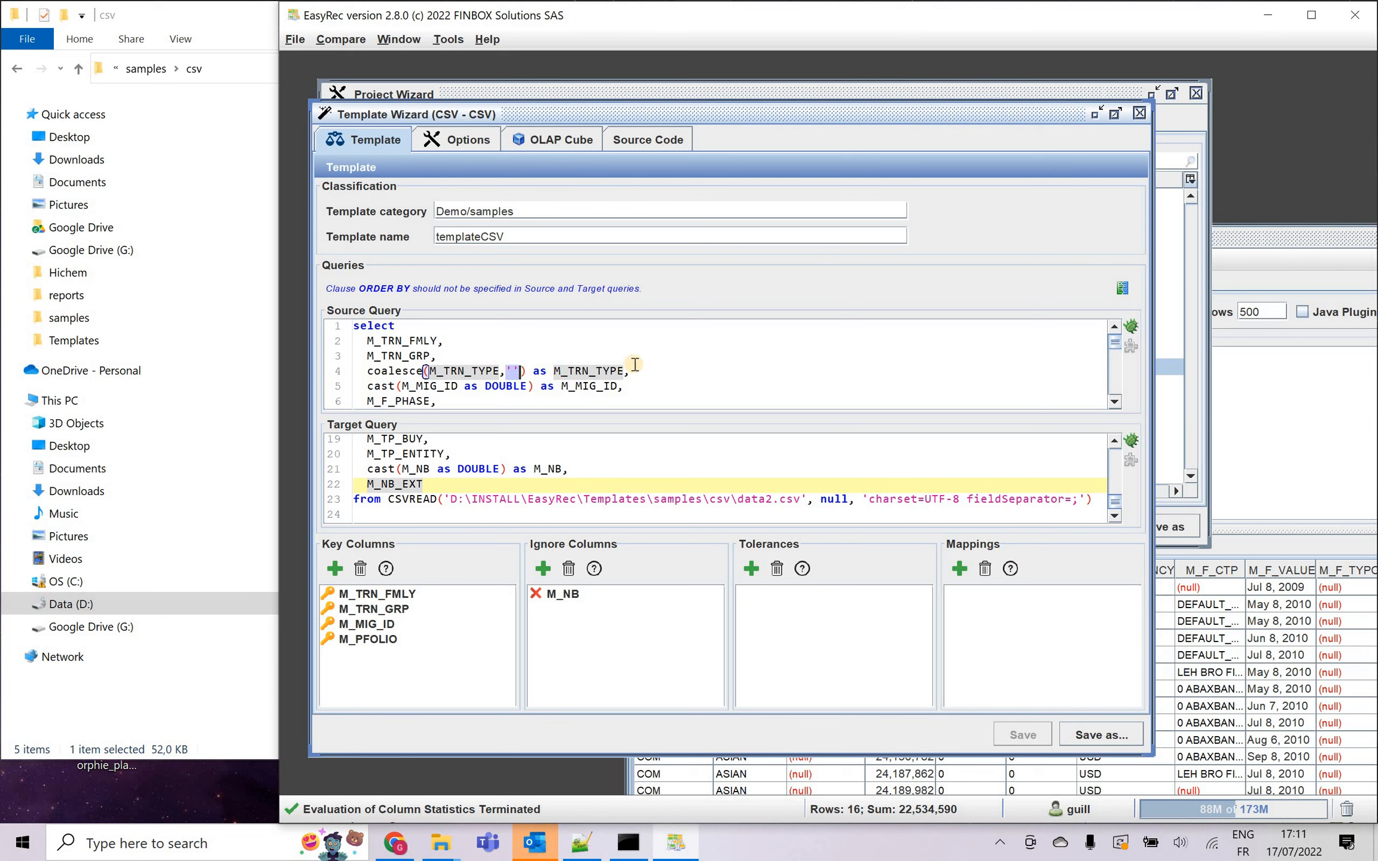
left_click_drag(631, 371, 367, 372)
key("ctrl+c")
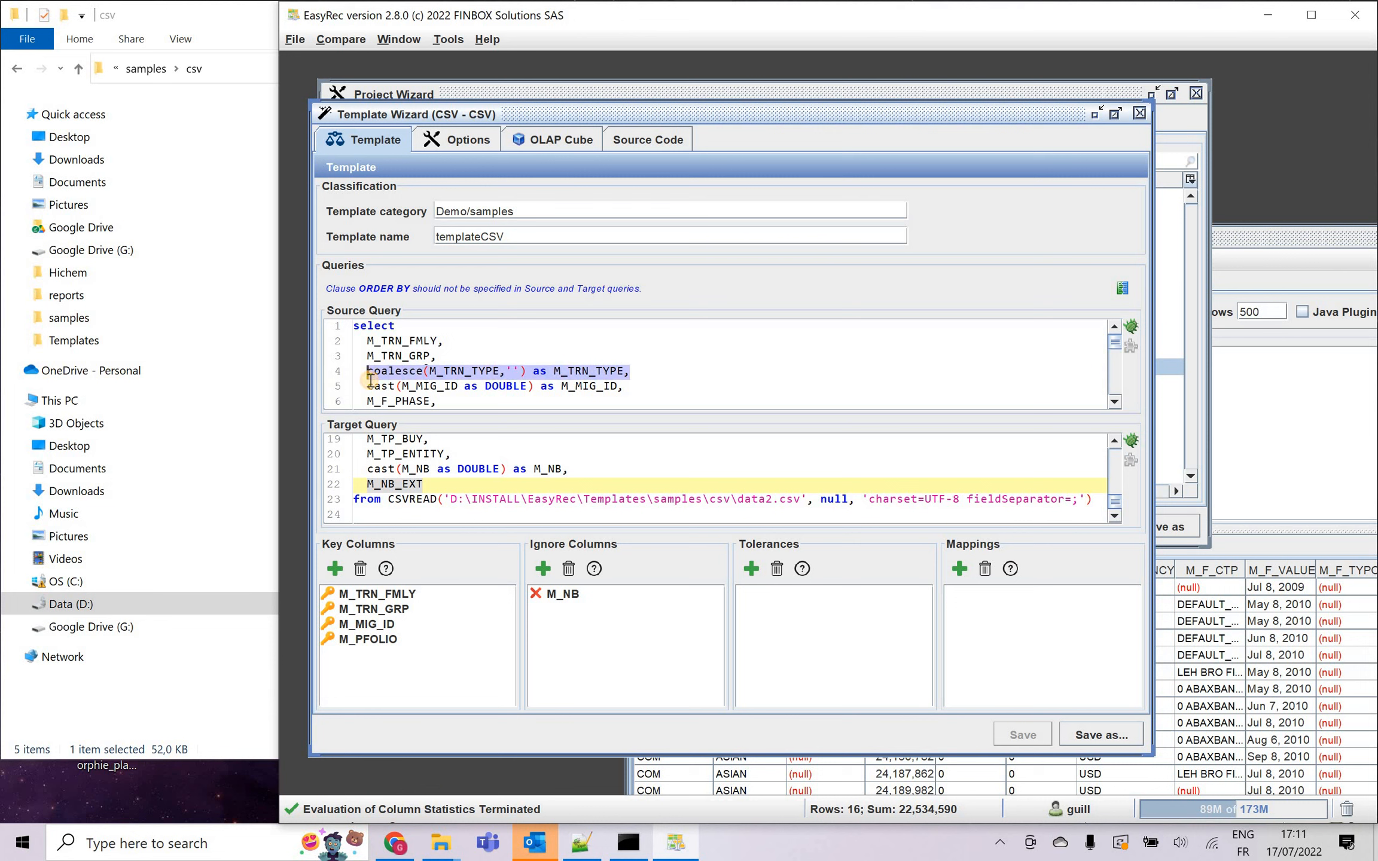
left_click(586, 485)
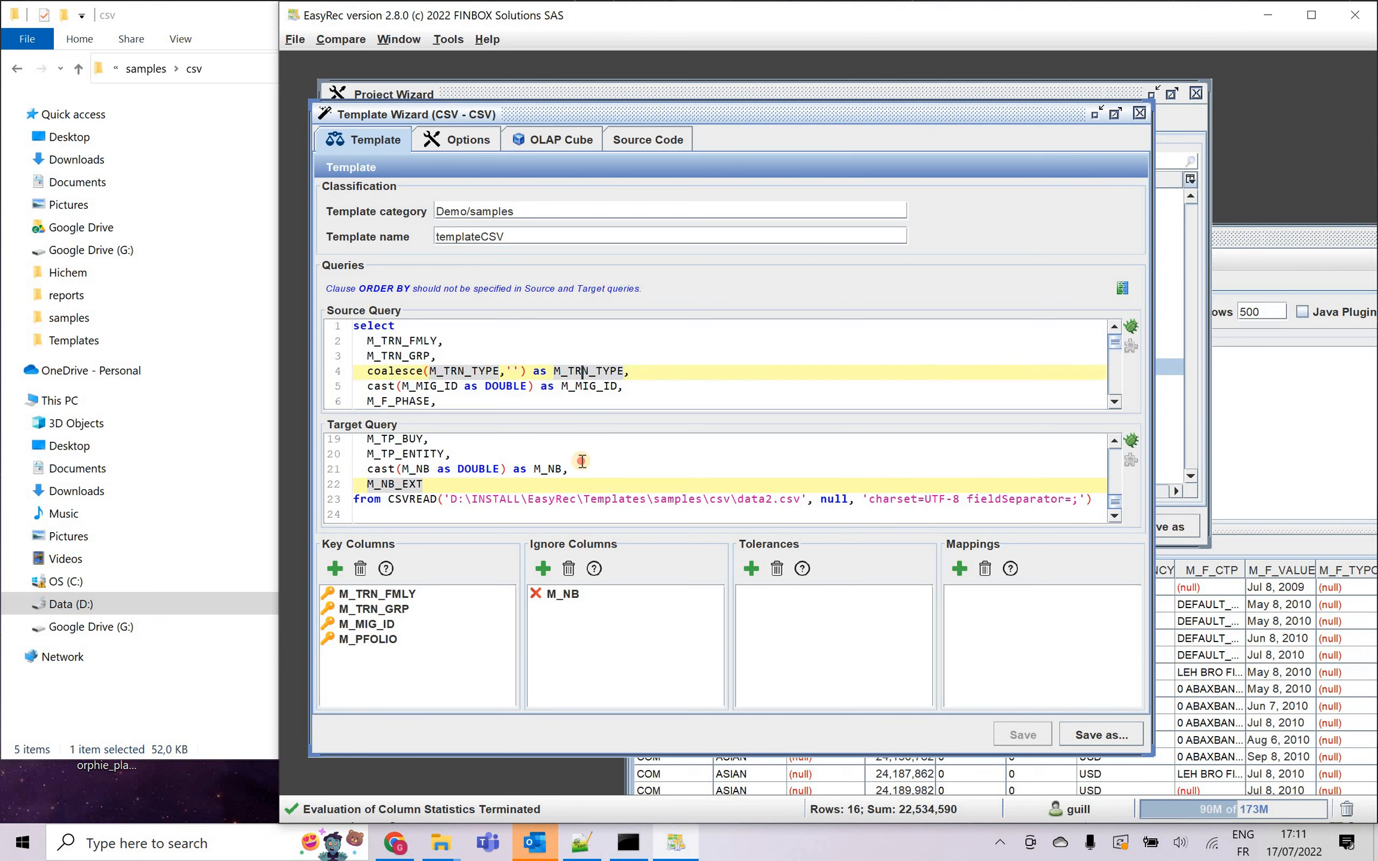
scroll(569, 479, "up", 6)
double_click(396, 483)
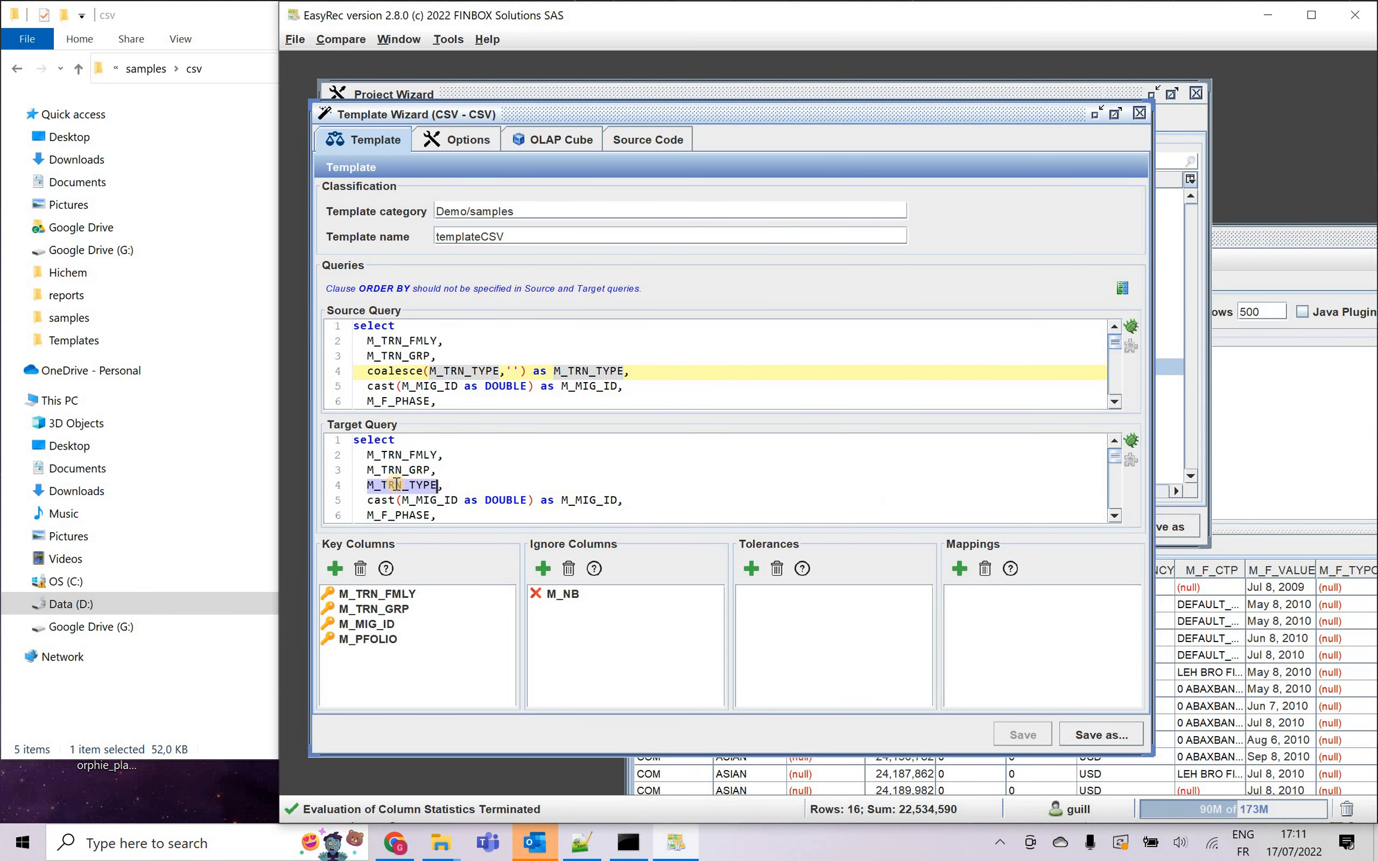
key("ctrl+v")
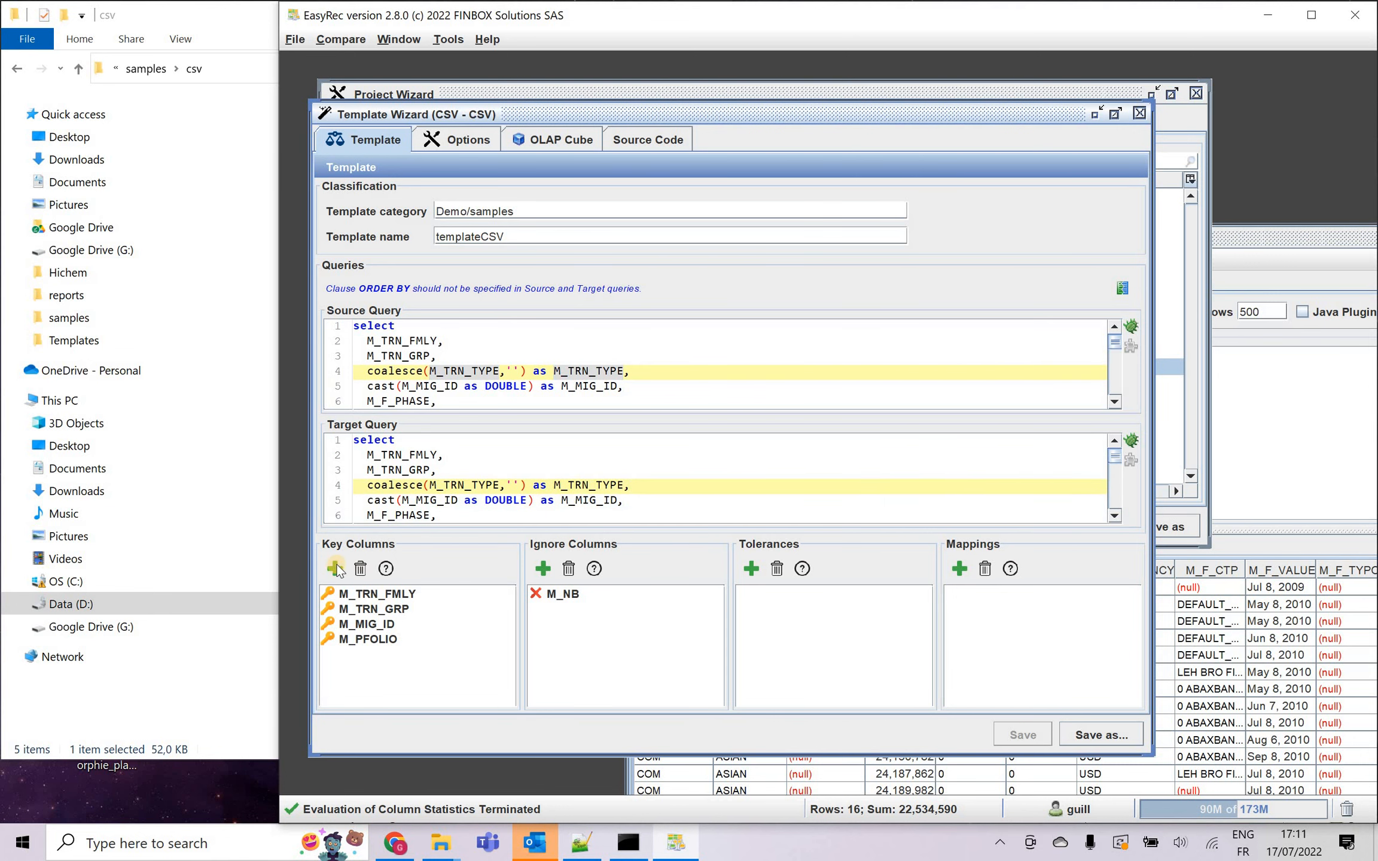
Re-evaluate the column statistics in the reconciliation attributes, check M_TRN_TYPE for null values, and add it as a key column.
left_click(335, 568)
left_click(919, 631)
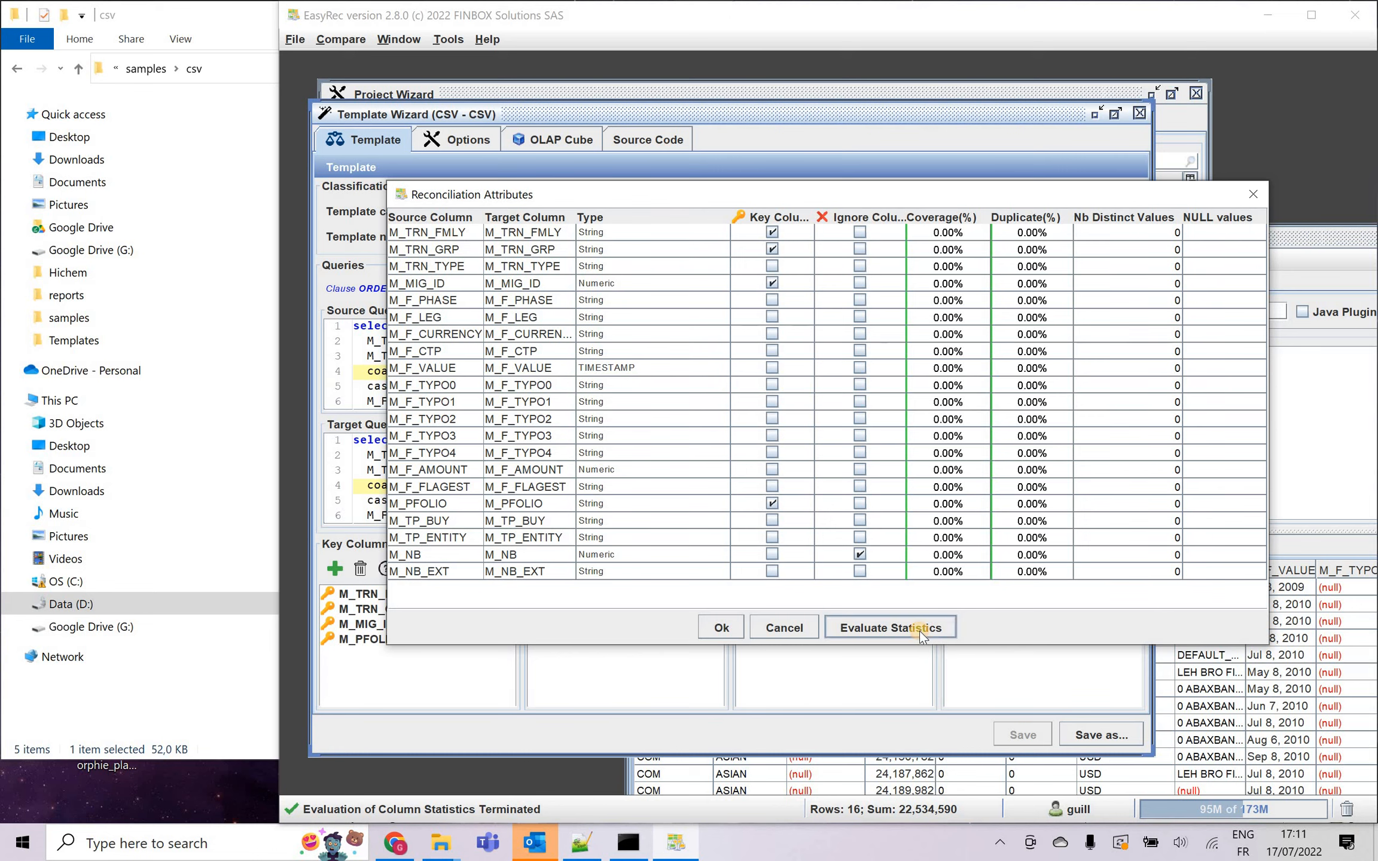
left_click_drag(1202, 233, 1198, 367)
left_click(1204, 264)
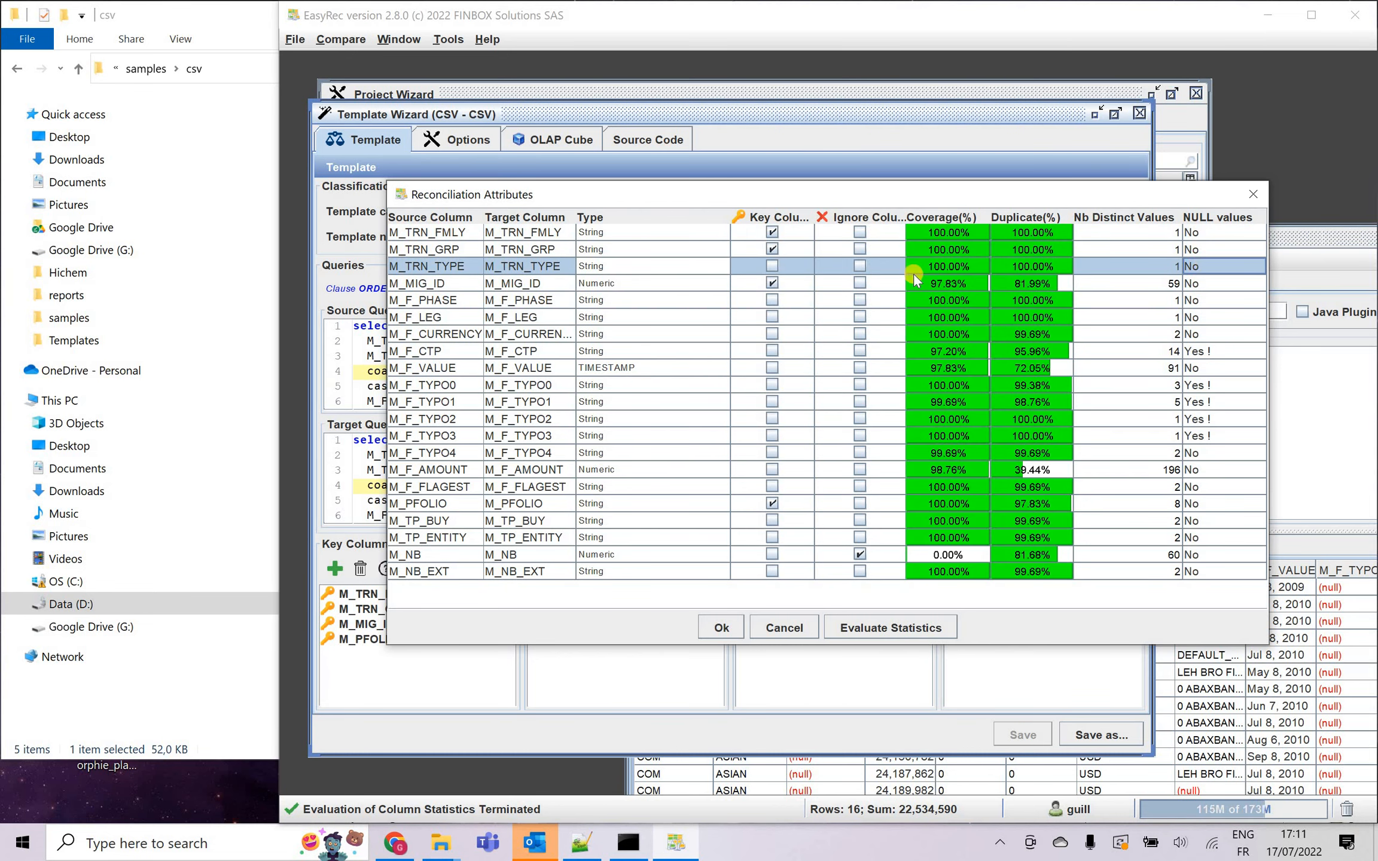
left_click(772, 266)
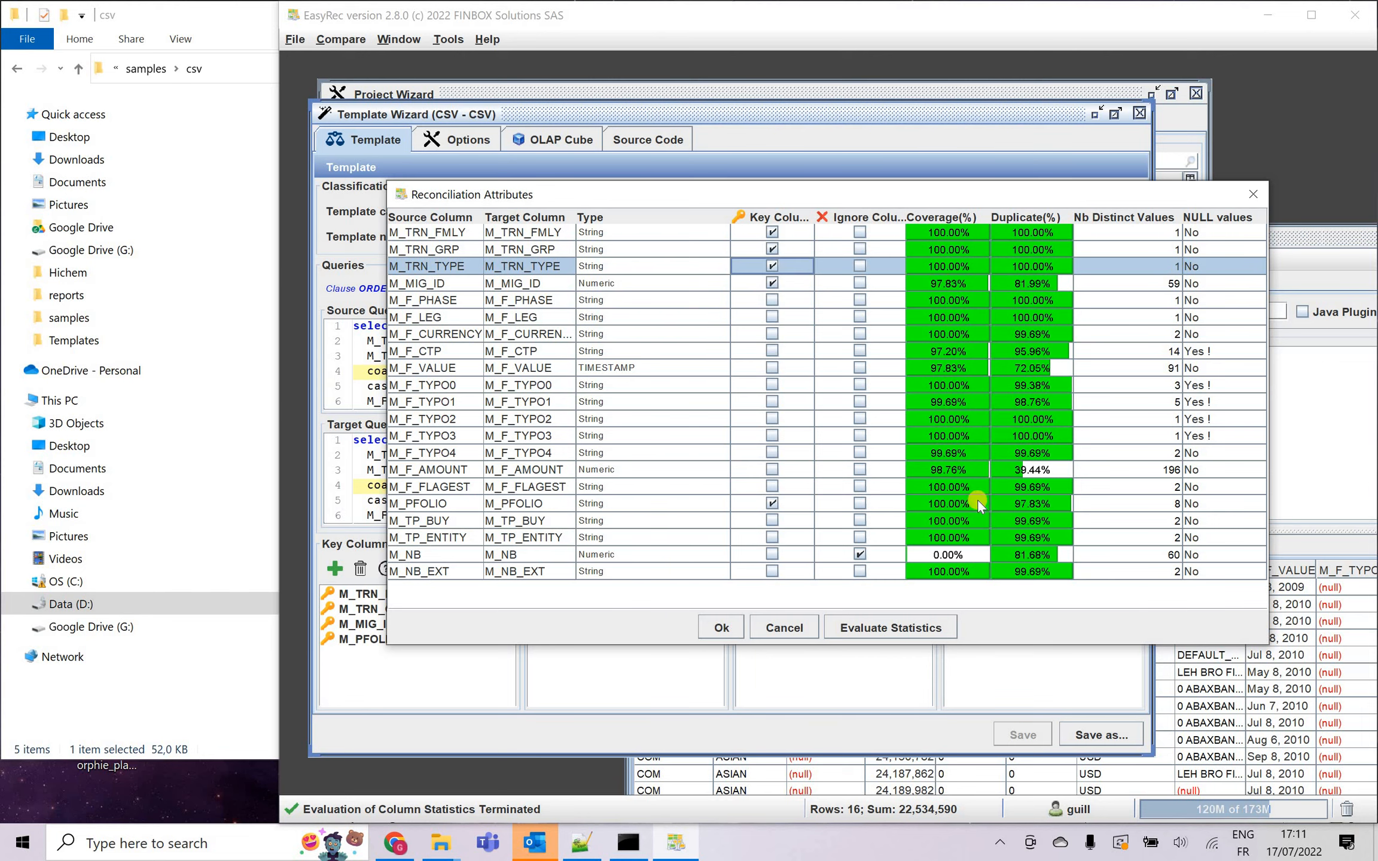
left_click(721, 627)
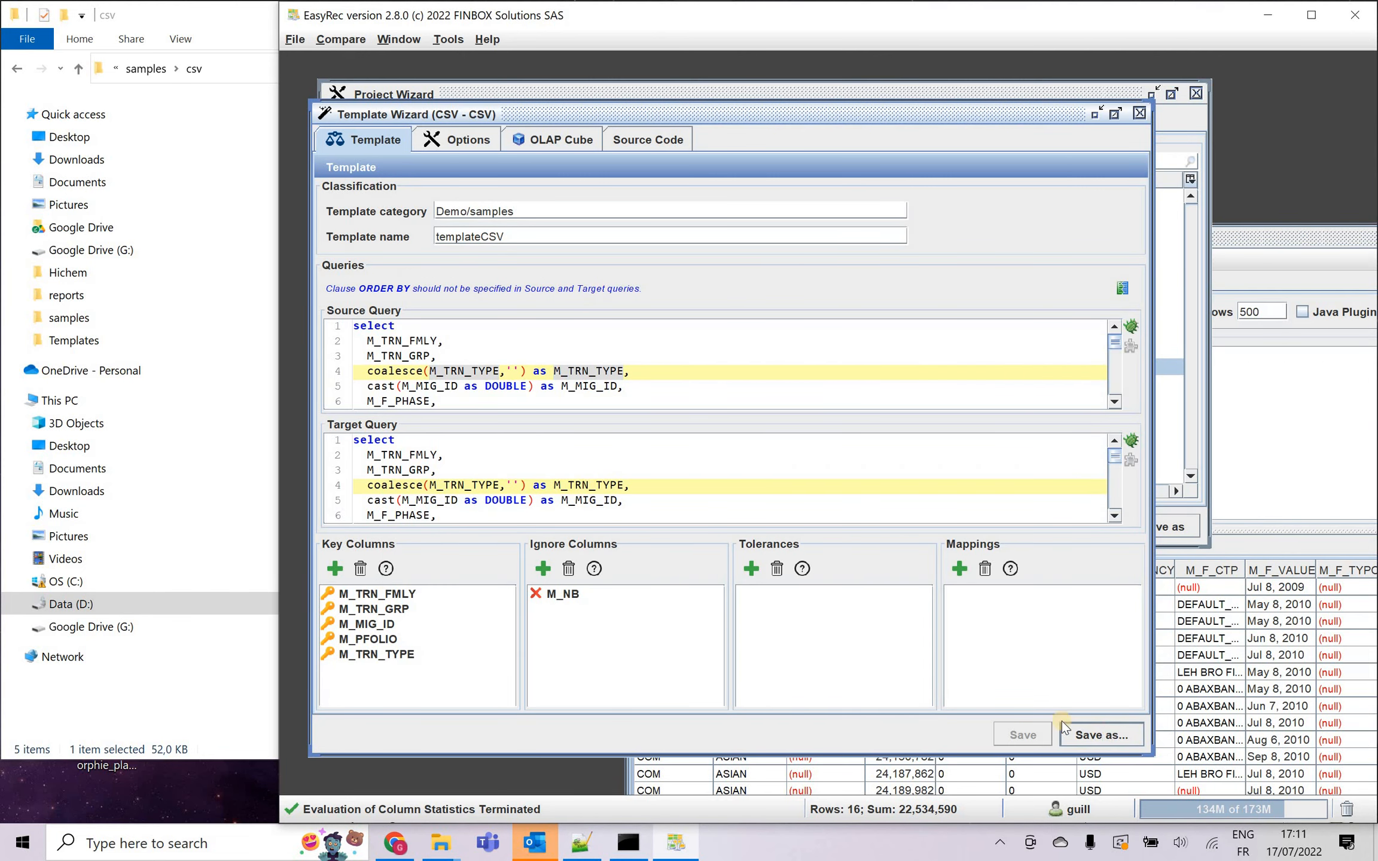
Save the template as template_CSV.xml in the Templates folder, replacing the existing file.
left_click(1097, 731)
left_click(362, 329)
key("Return")
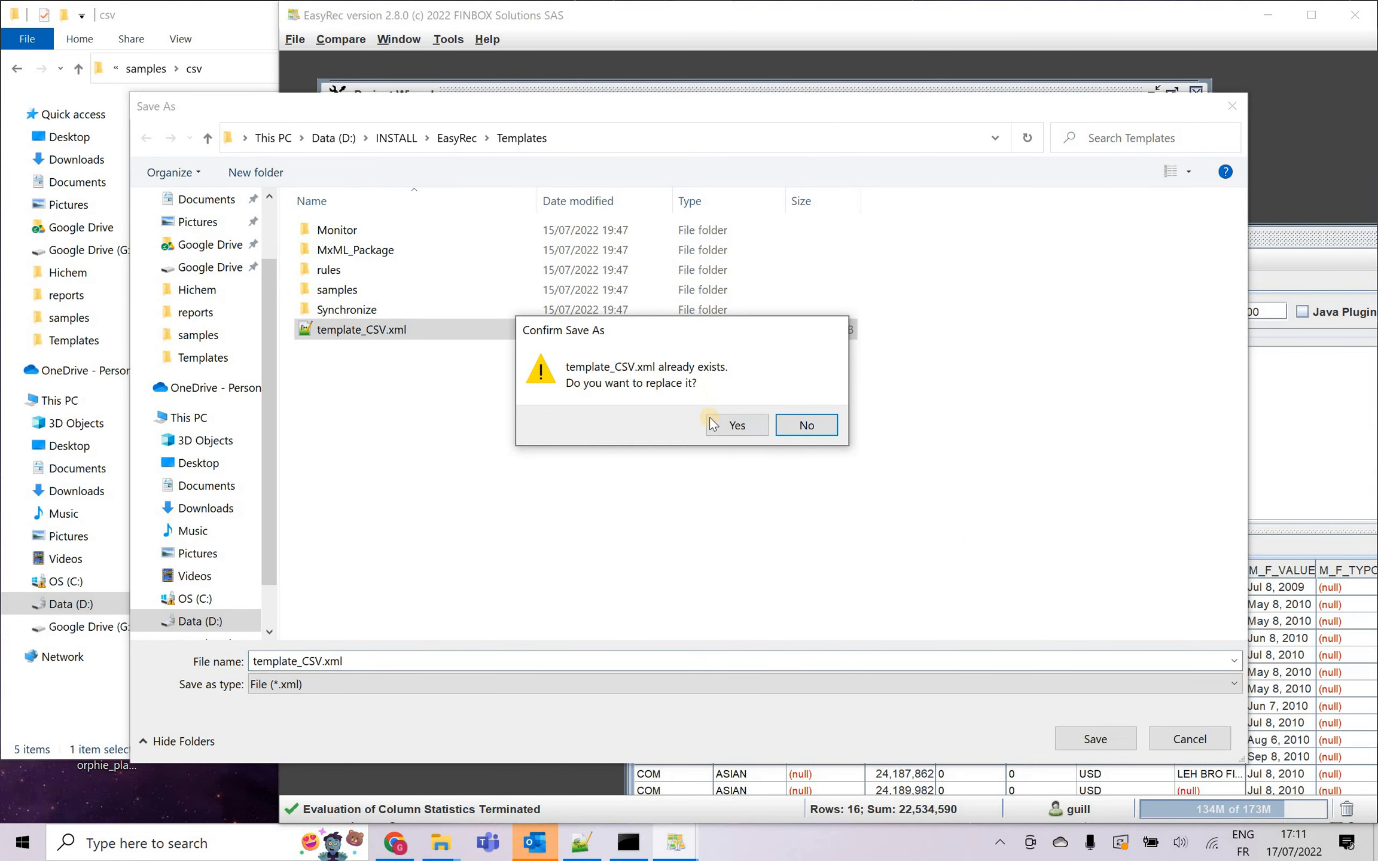
left_click(718, 427)
left_click(1020, 744)
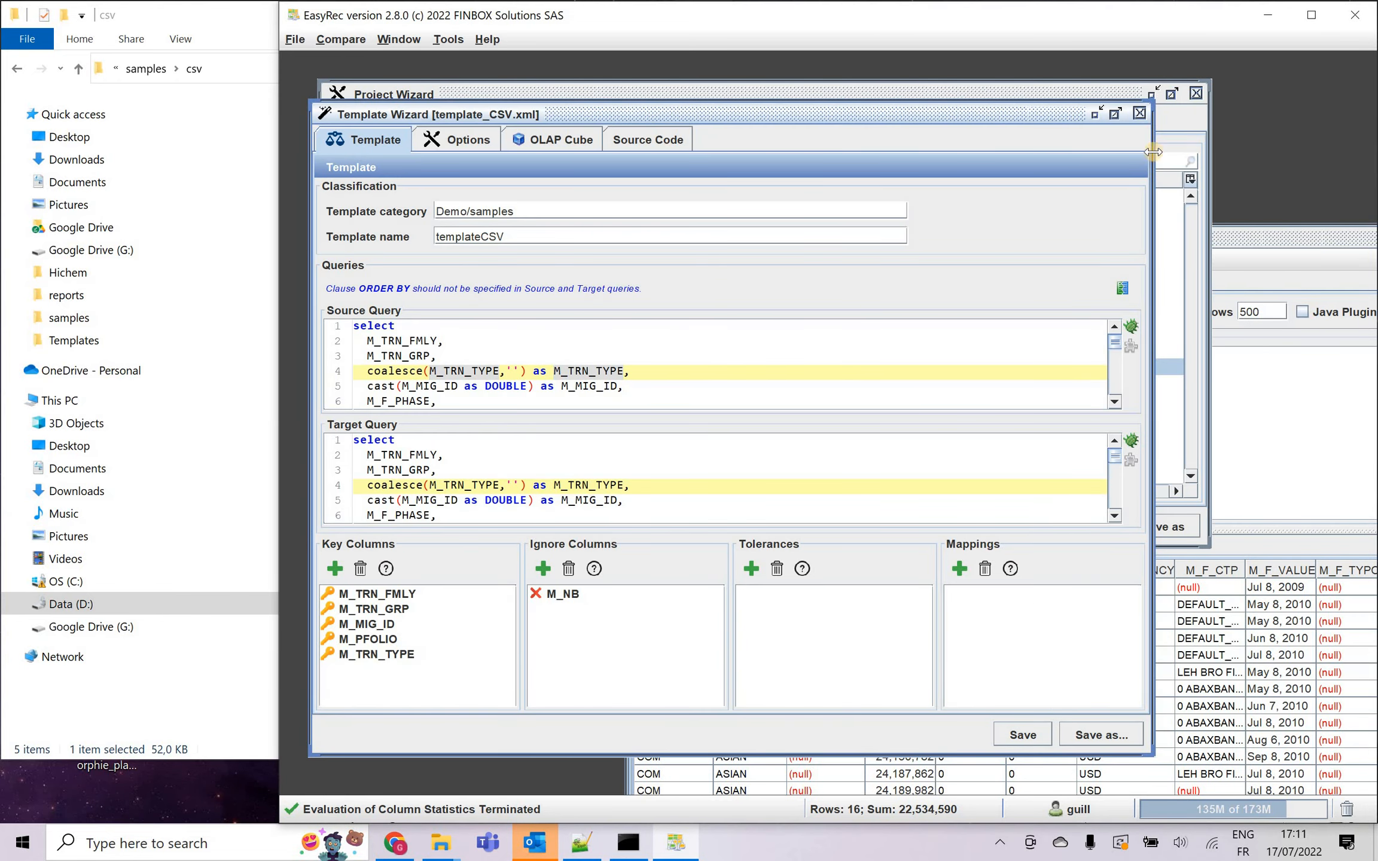
Close the Template Wizard, run the reconciliation from the Project Wizard, and maximize the result window.
left_click(1139, 114)
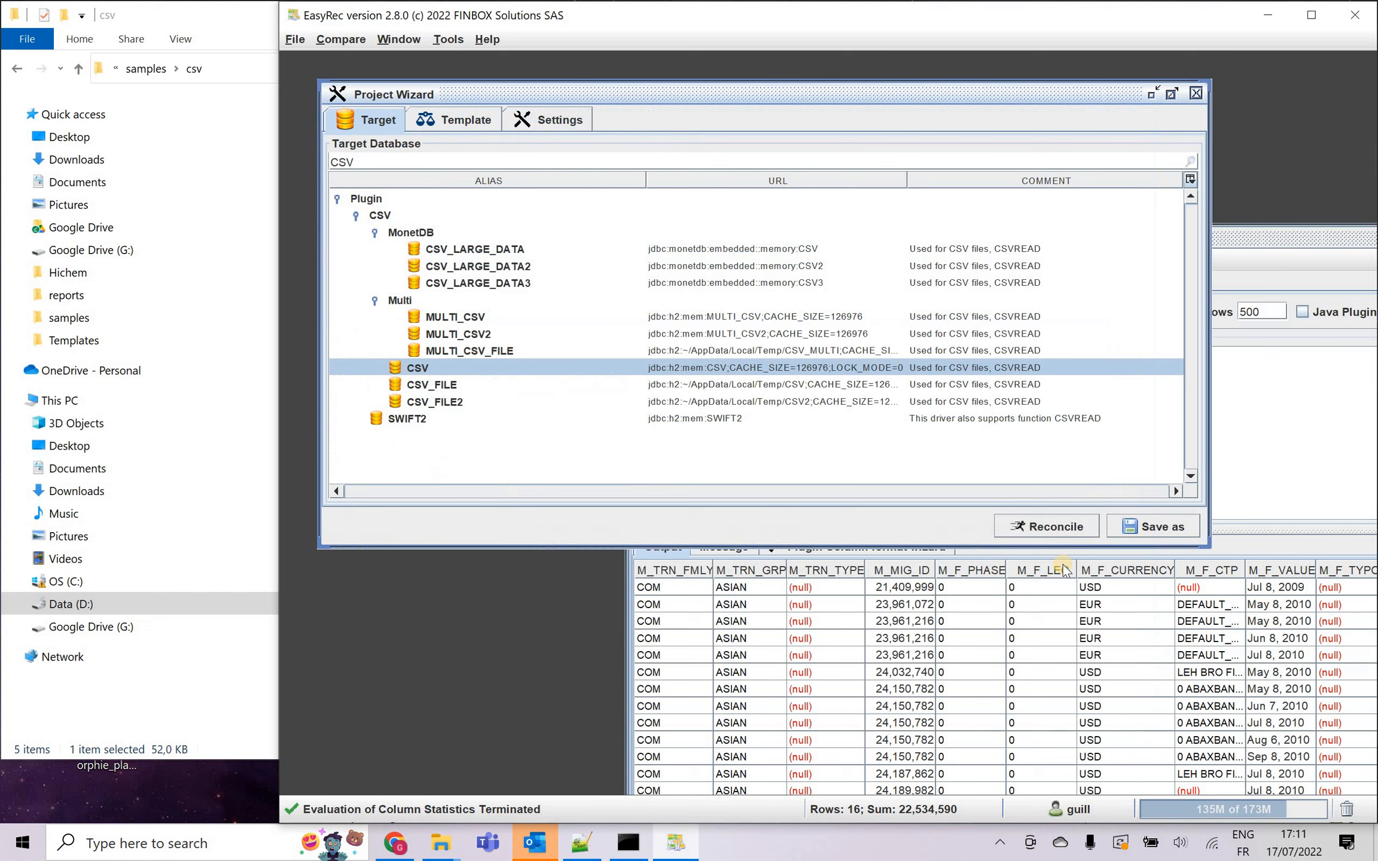
left_click(1045, 524)
left_click(1161, 63)
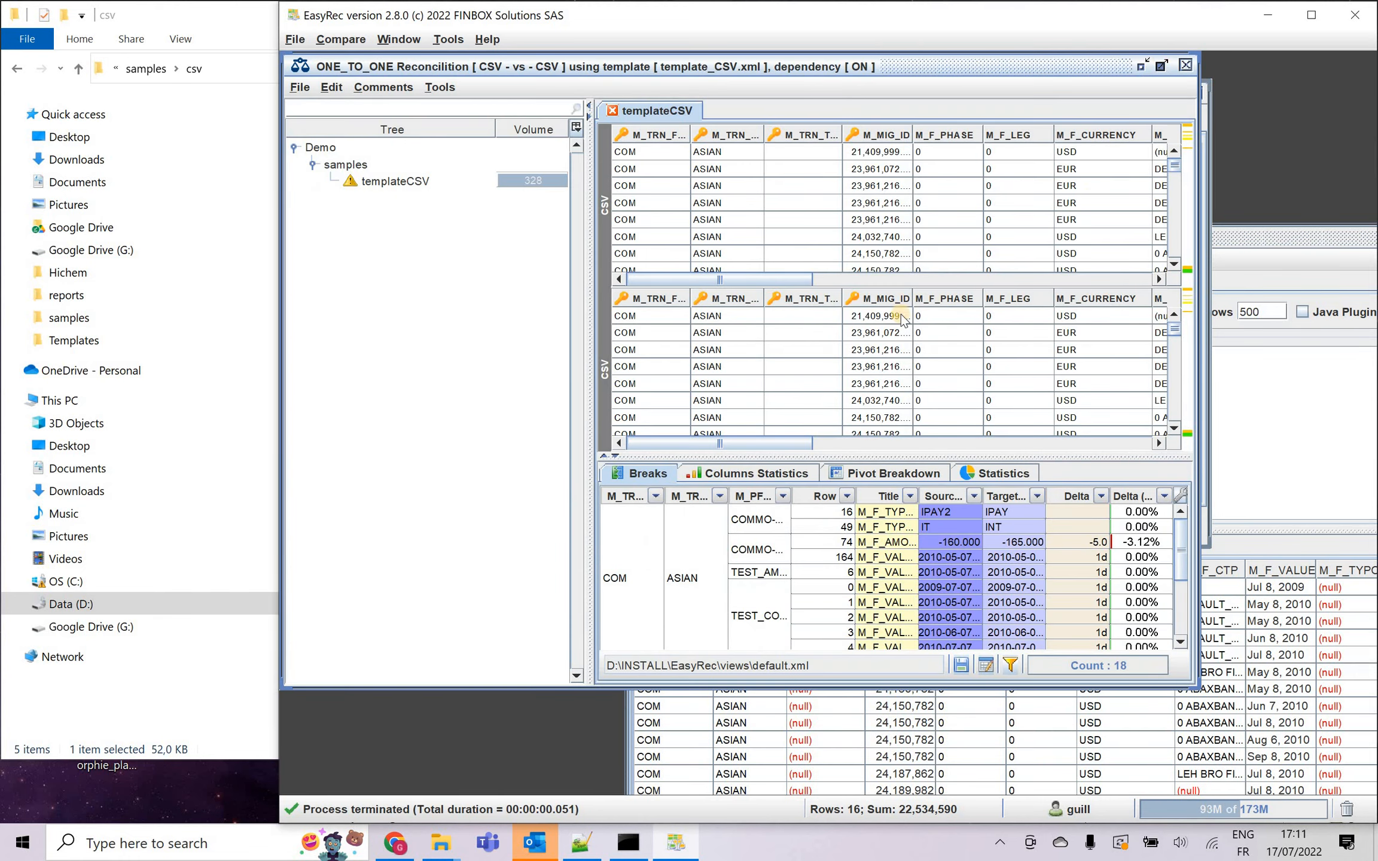
Examine the source and target rows side by side and the M_F_VALUE entries in the list of breaks.
left_click_drag(901, 185, 1187, 238)
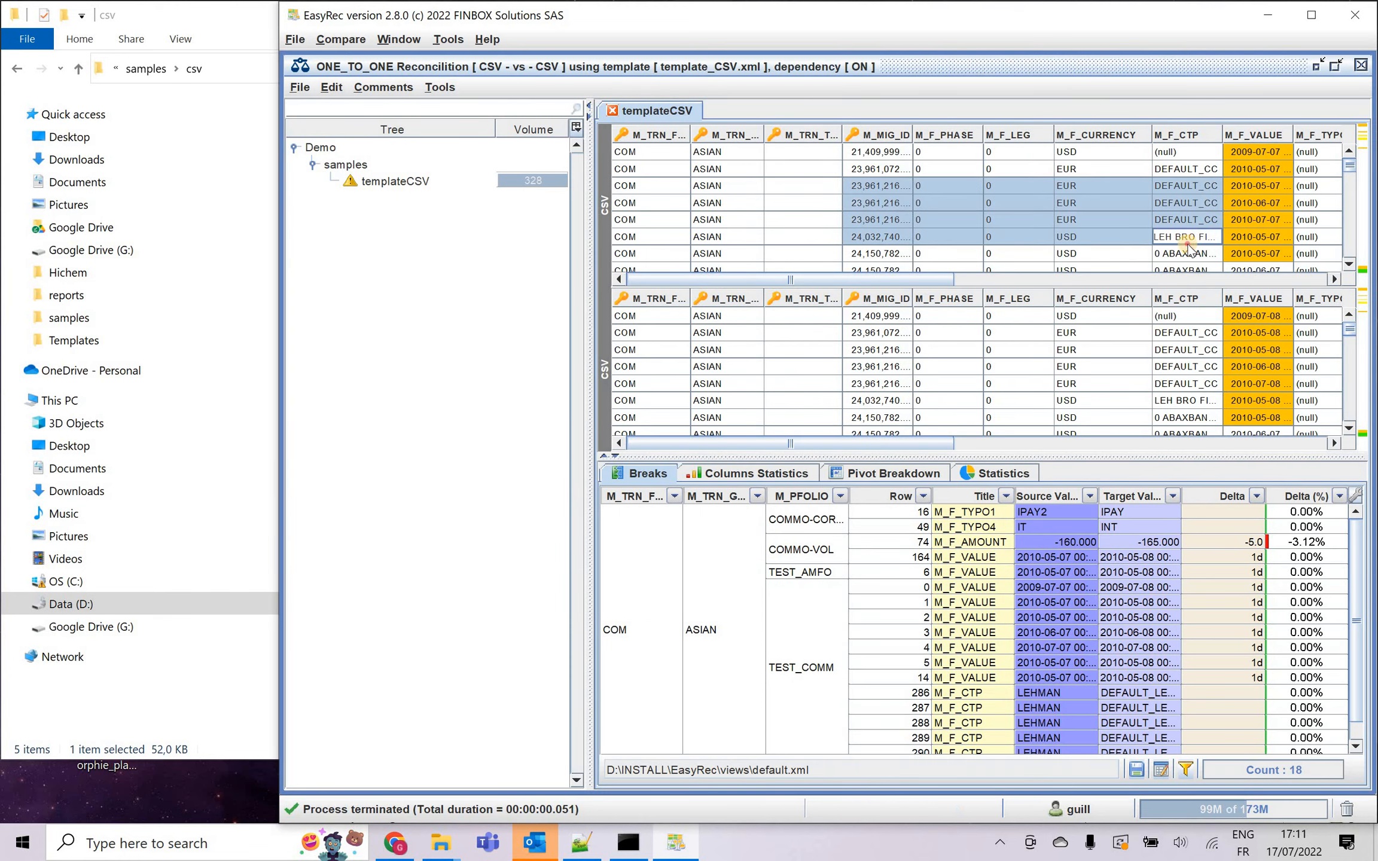
left_click_drag(899, 329, 1155, 418)
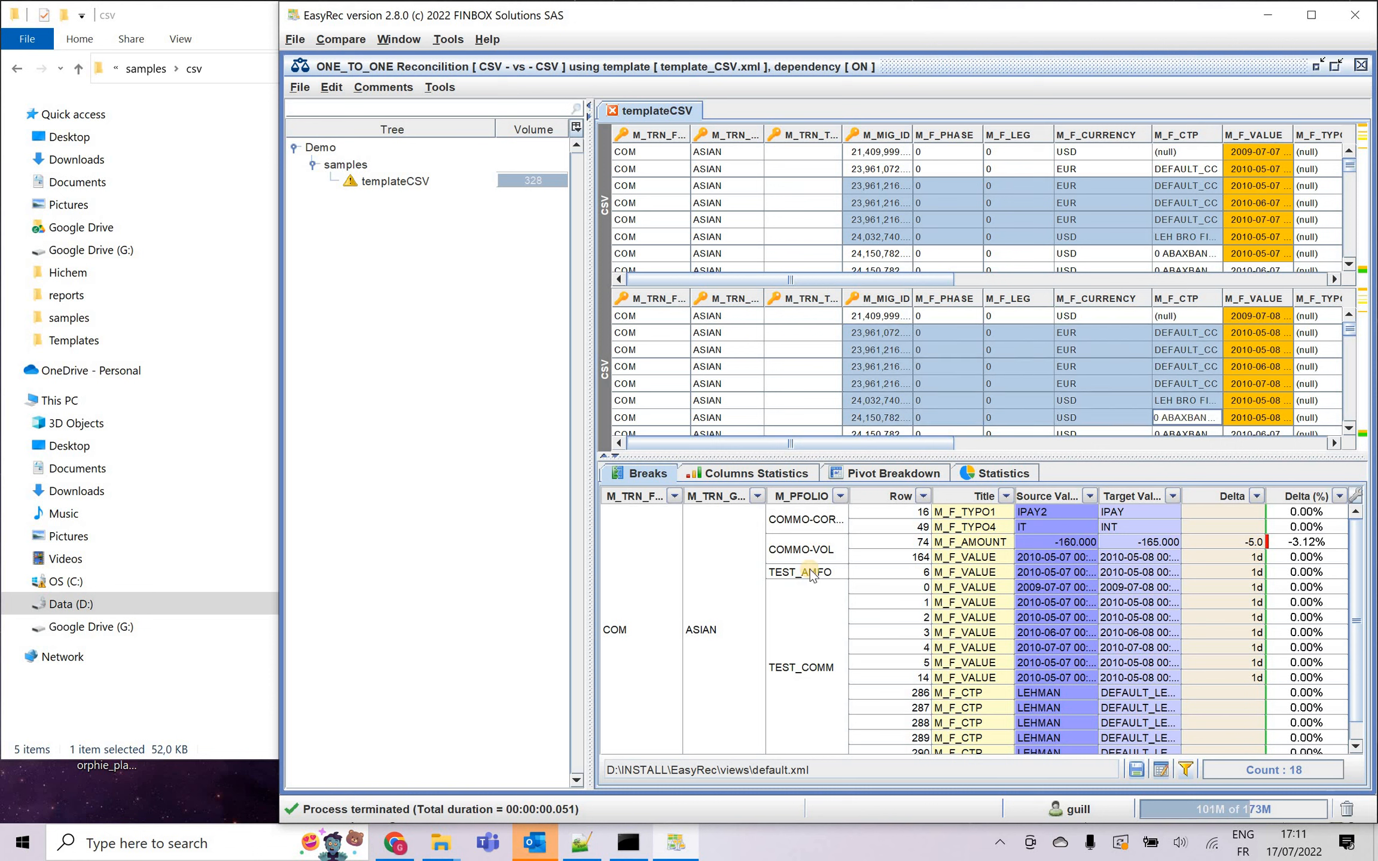
left_click(758, 560)
scroll(878, 593, "down", 1)
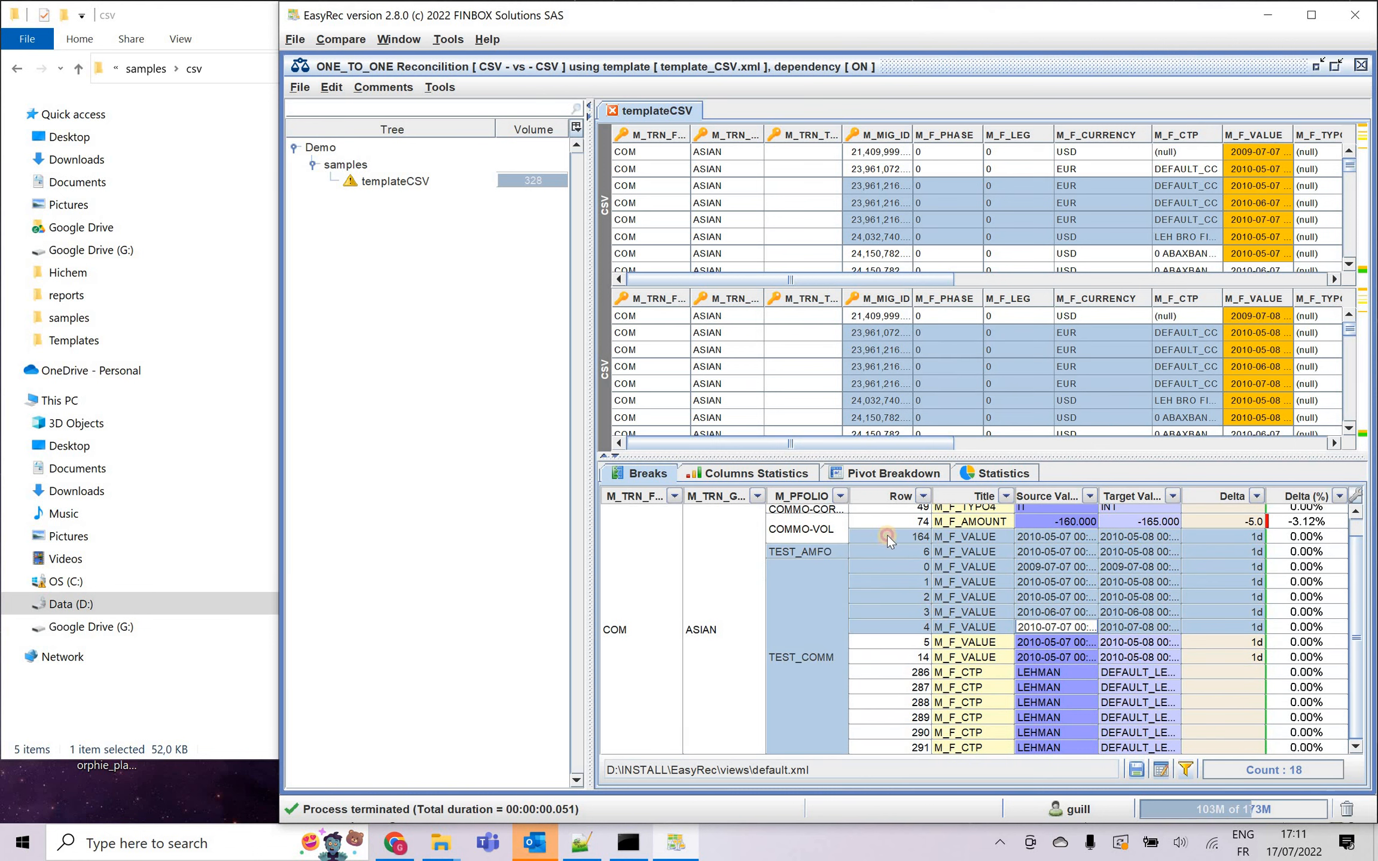
left_click_drag(1093, 599, 1139, 642)
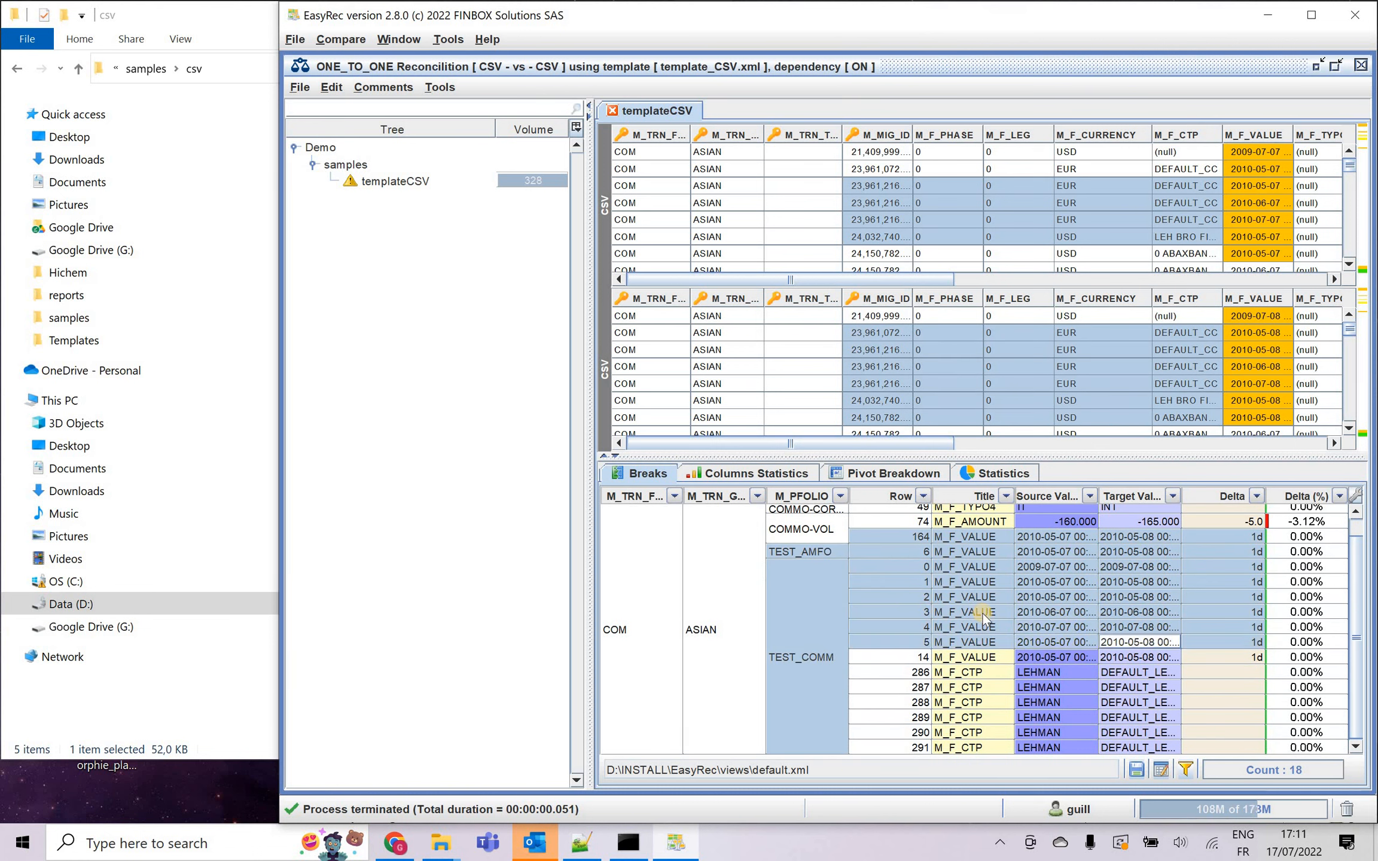
left_click(997, 652)
Review the per-column match statistics, the reconciliation status and unmatch charts, and the M_MIG_ID values in both result tables.
left_click(791, 474)
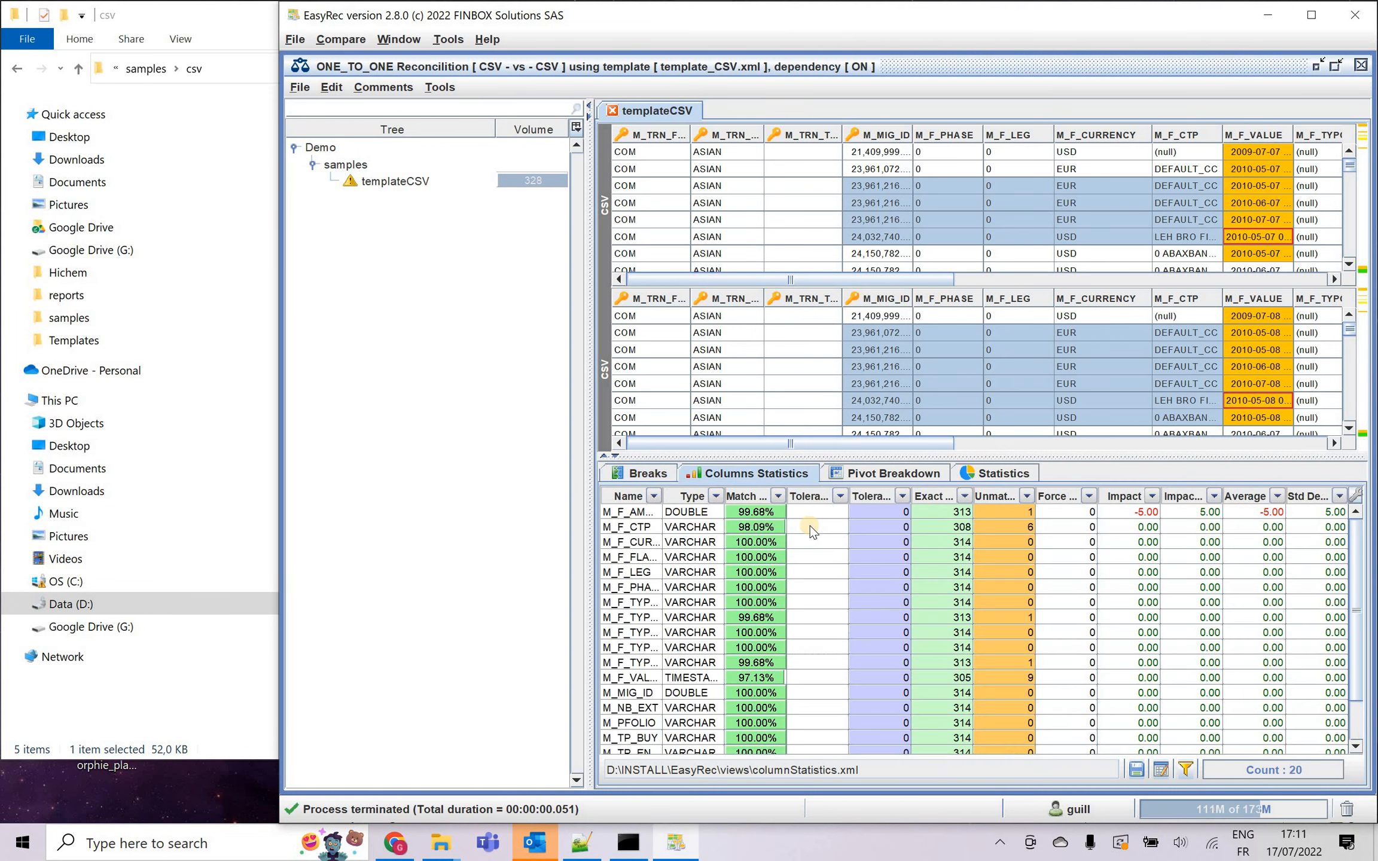
left_click(697, 542)
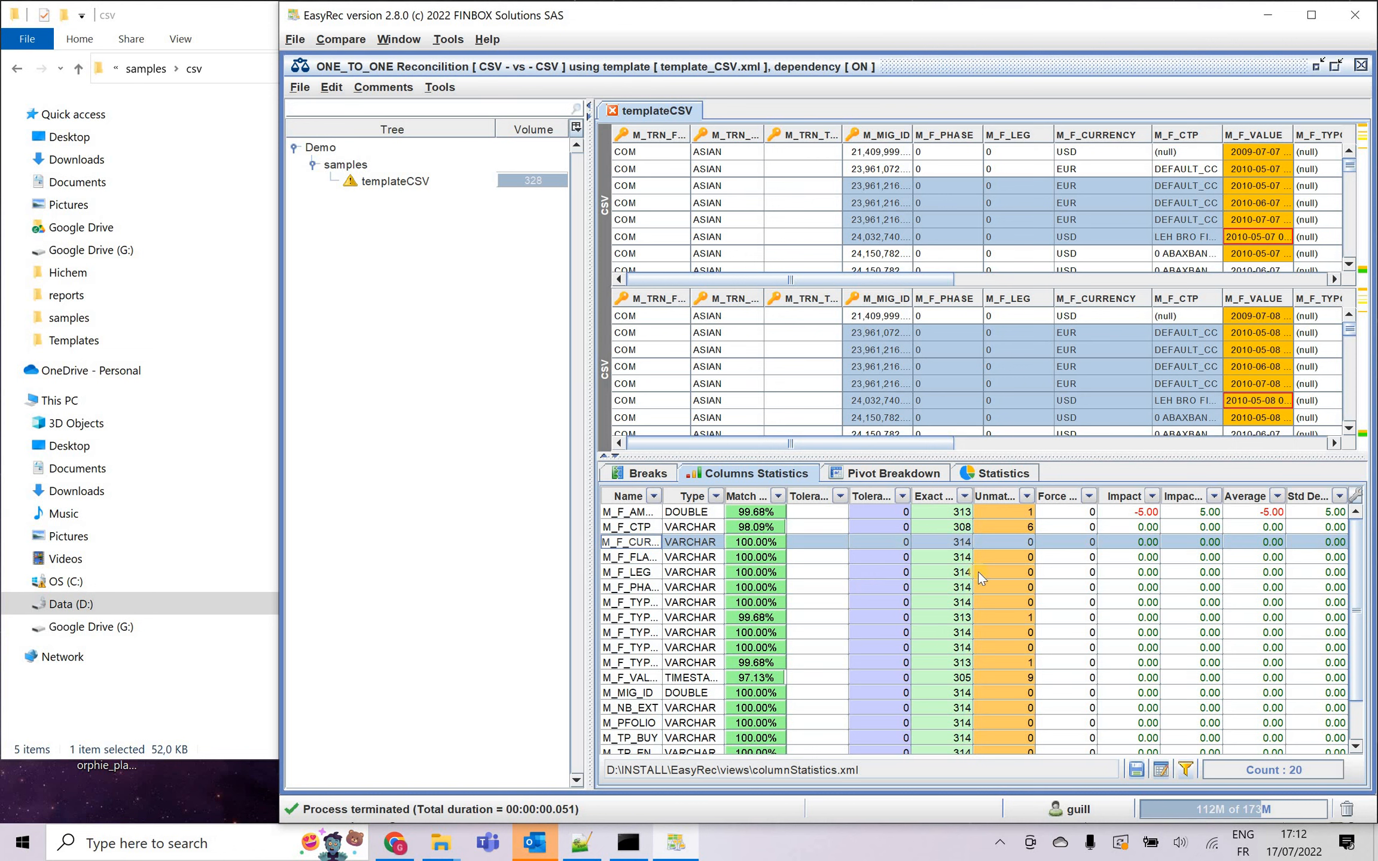
left_click(1005, 473)
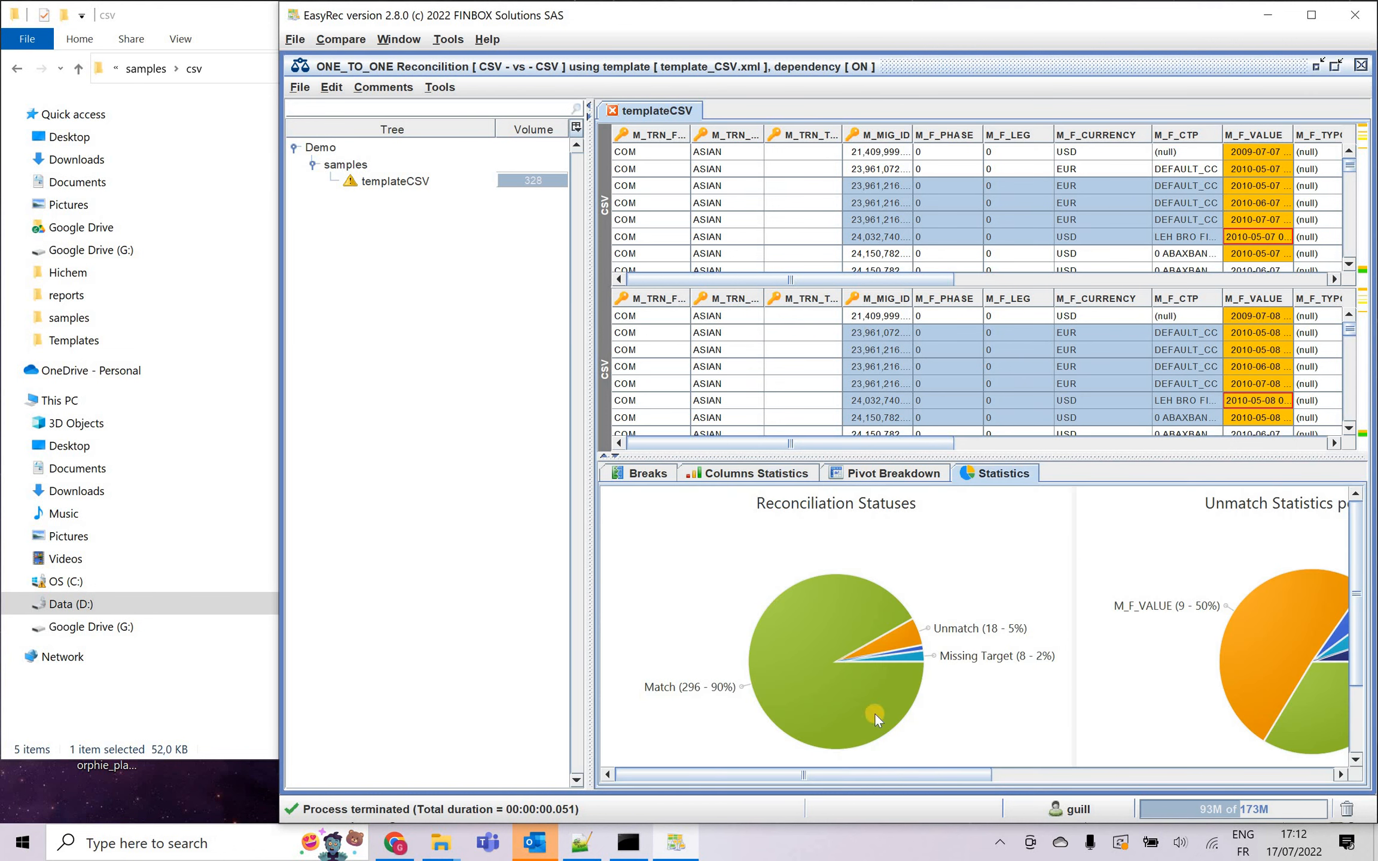
left_click_drag(898, 773, 656, 736)
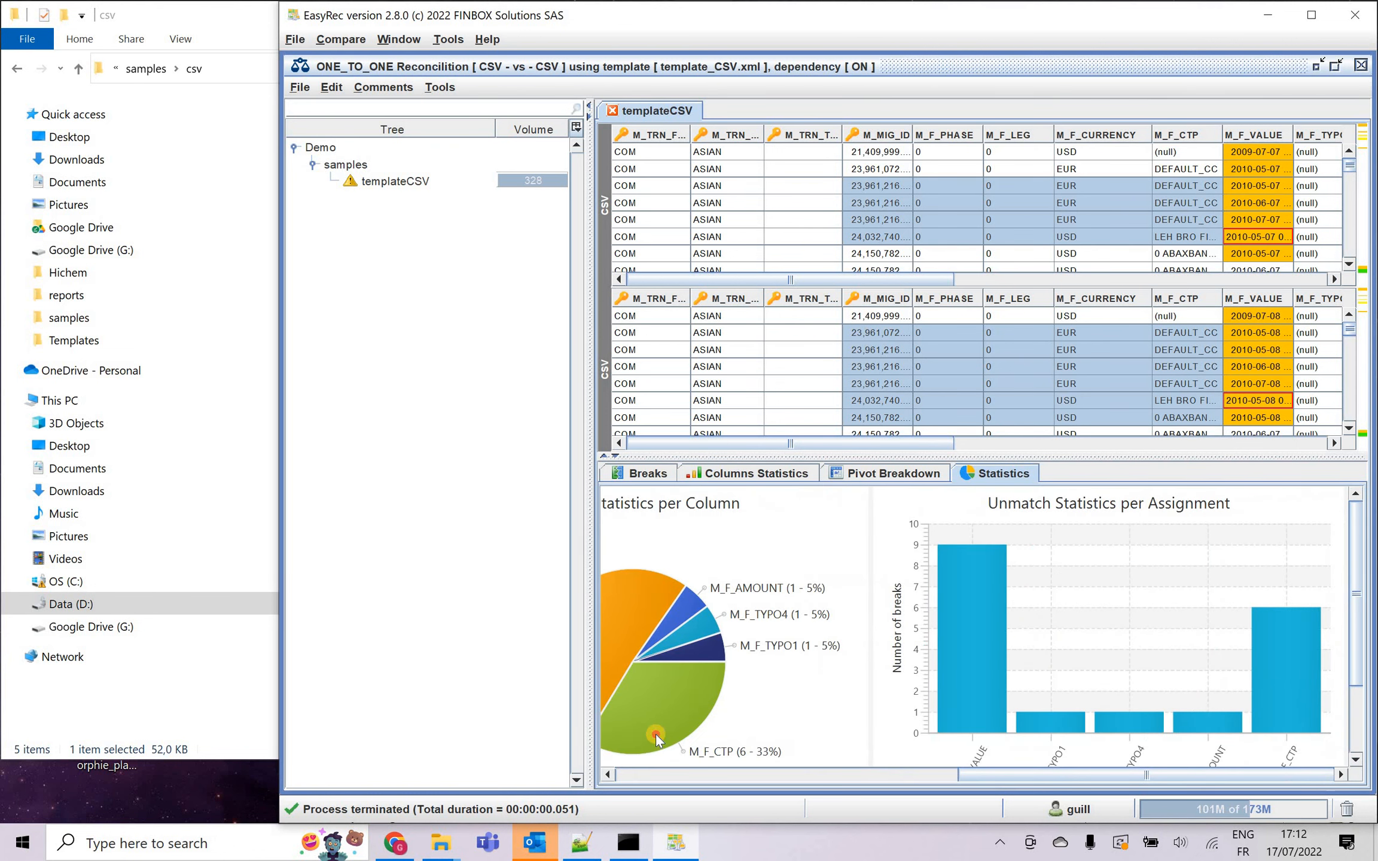
left_click(867, 186)
left_click_drag(894, 317, 887, 400)
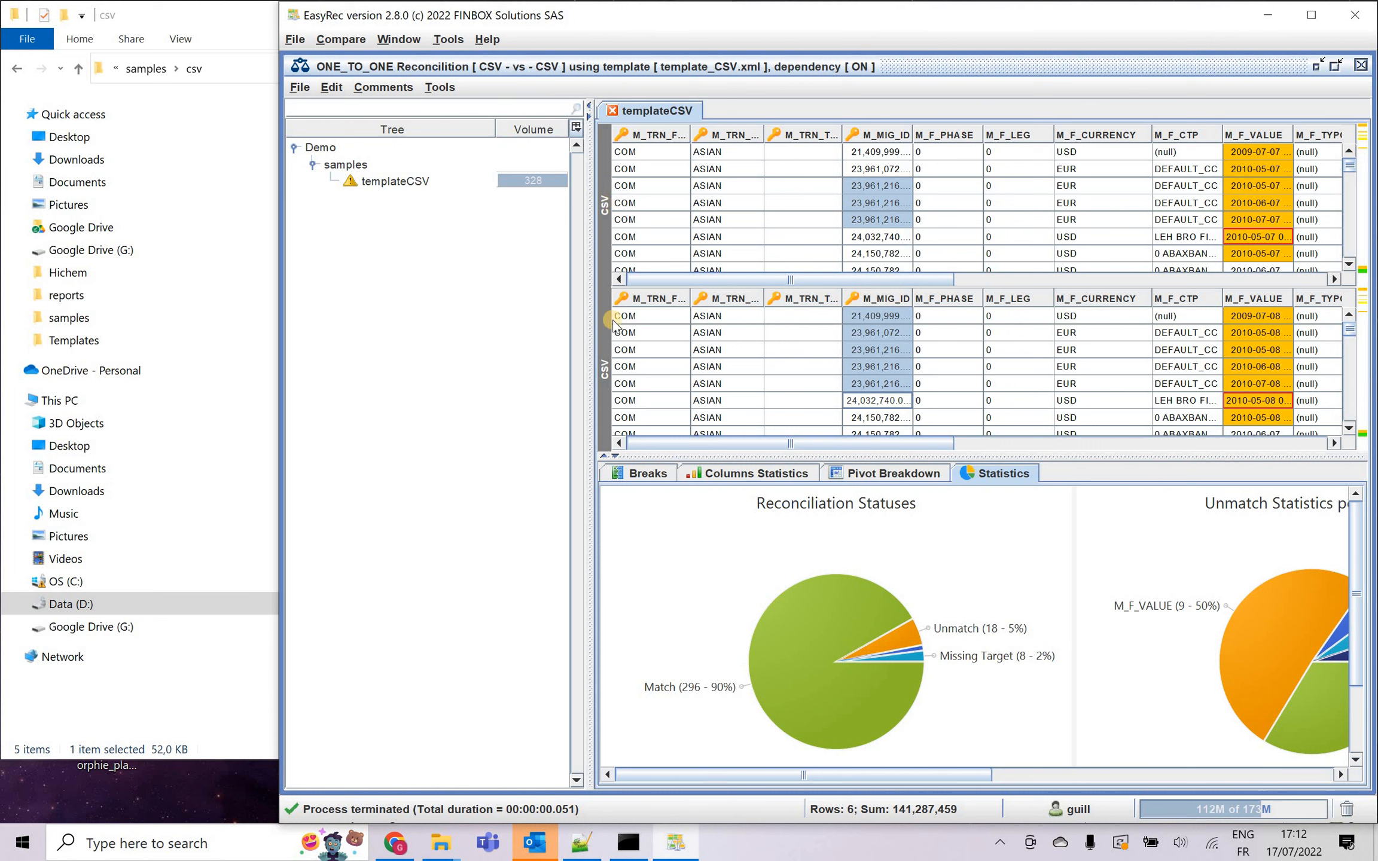
Filter the templateCSV results to unmatched records only, excluding matches, missing source and missing target, and refresh the reconciliation.
right_click(409, 181)
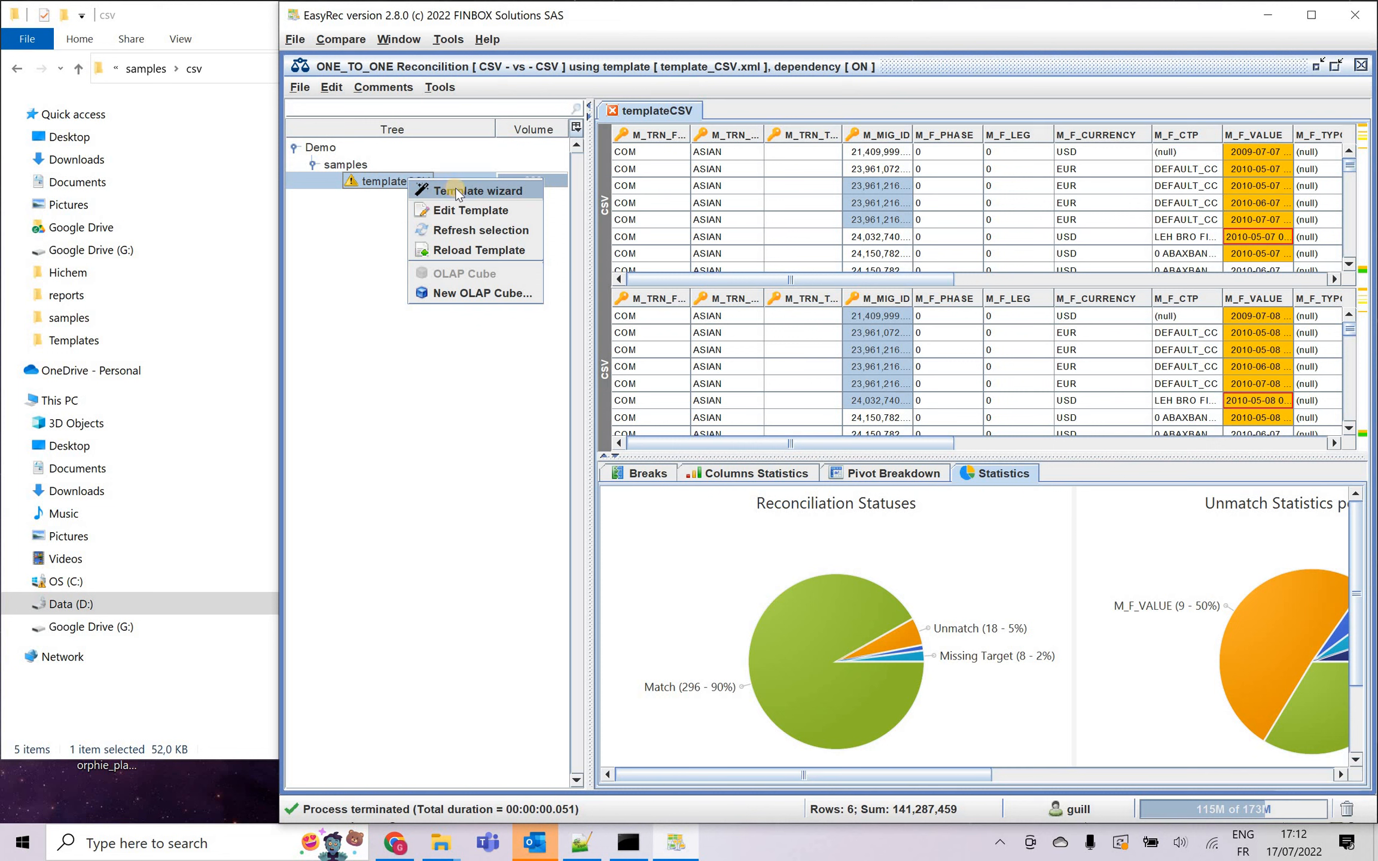
left_click(385, 180)
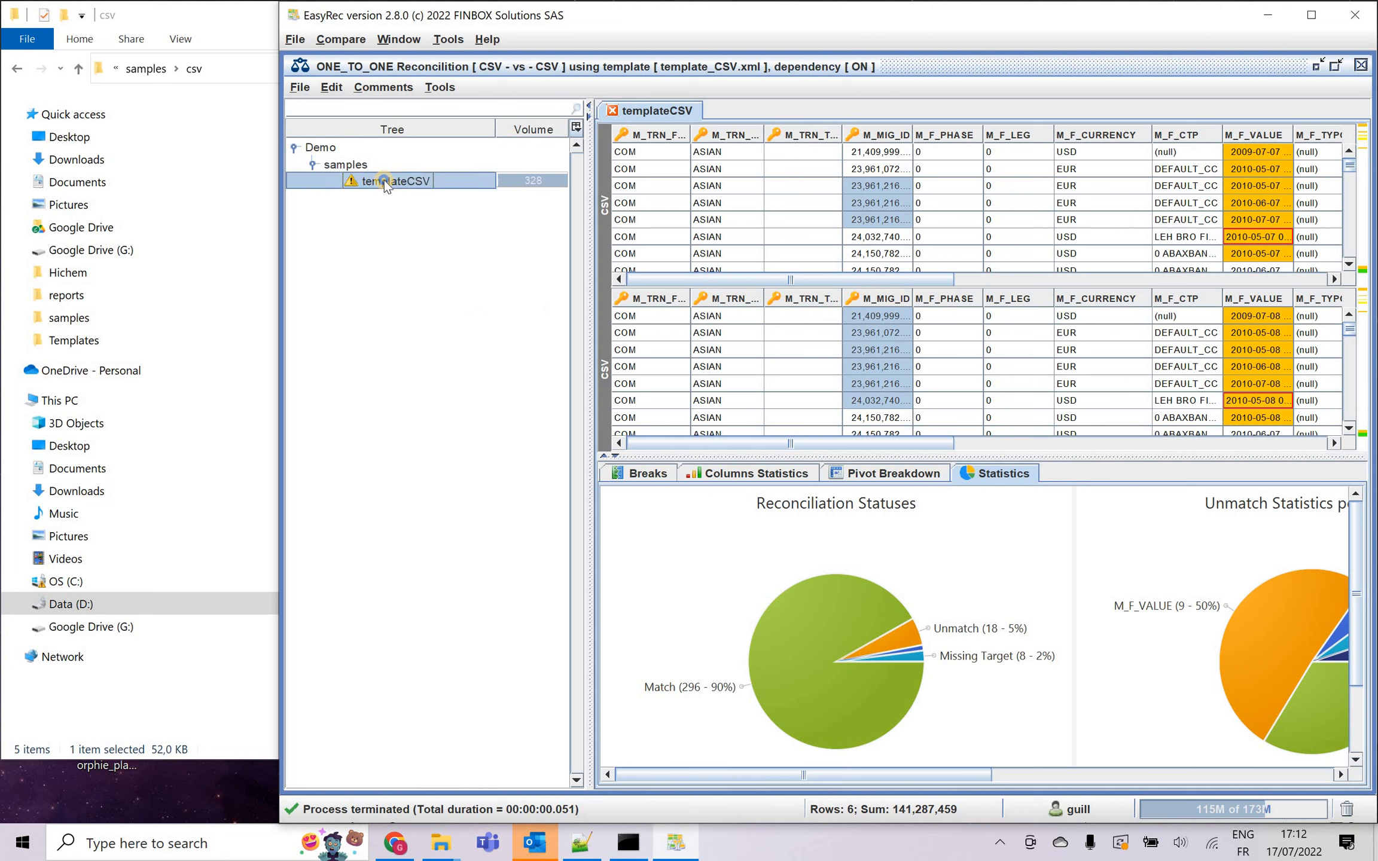
double_click(385, 180)
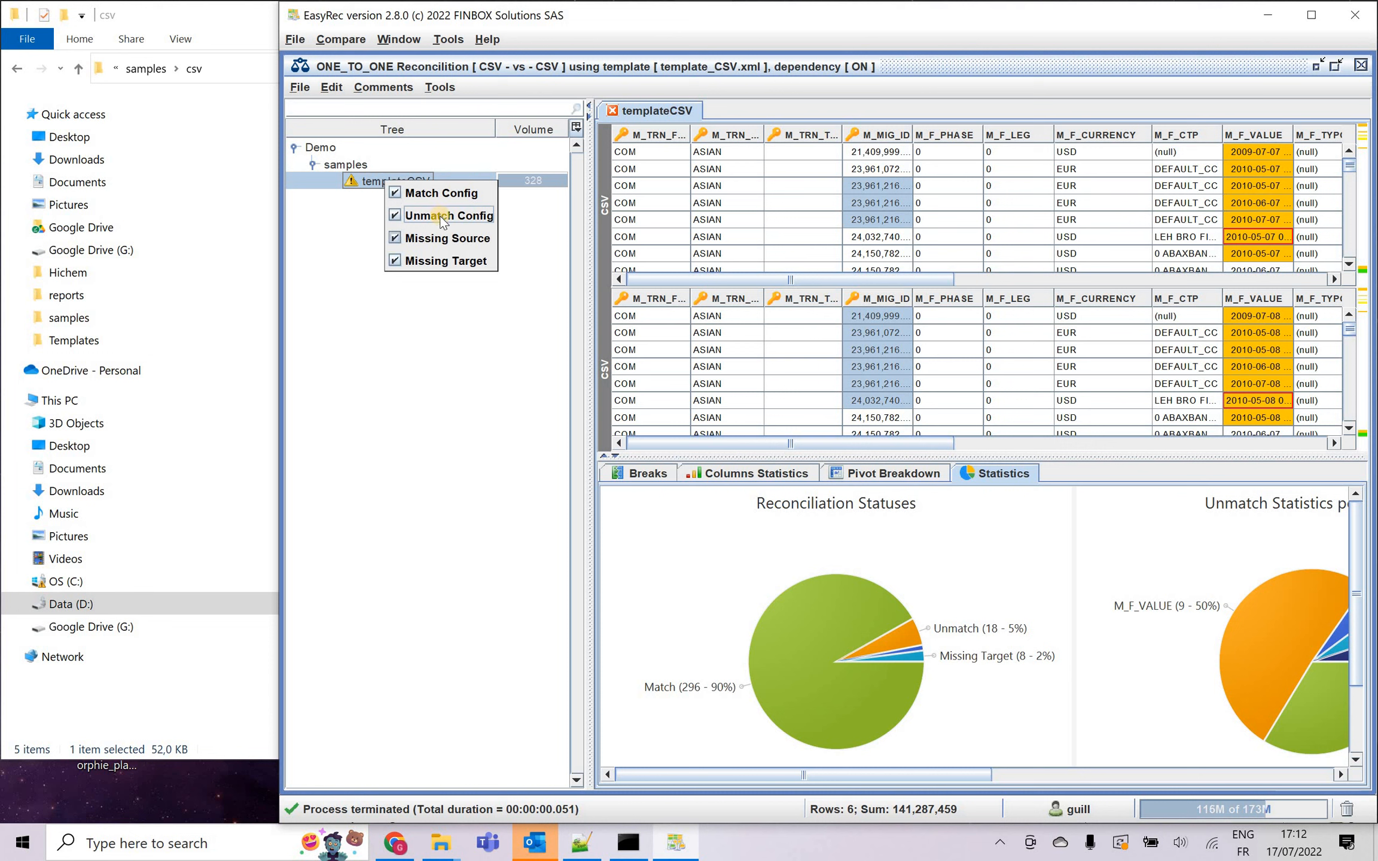
left_click(442, 192)
left_click(444, 239)
left_click(446, 260)
left_click(616, 202)
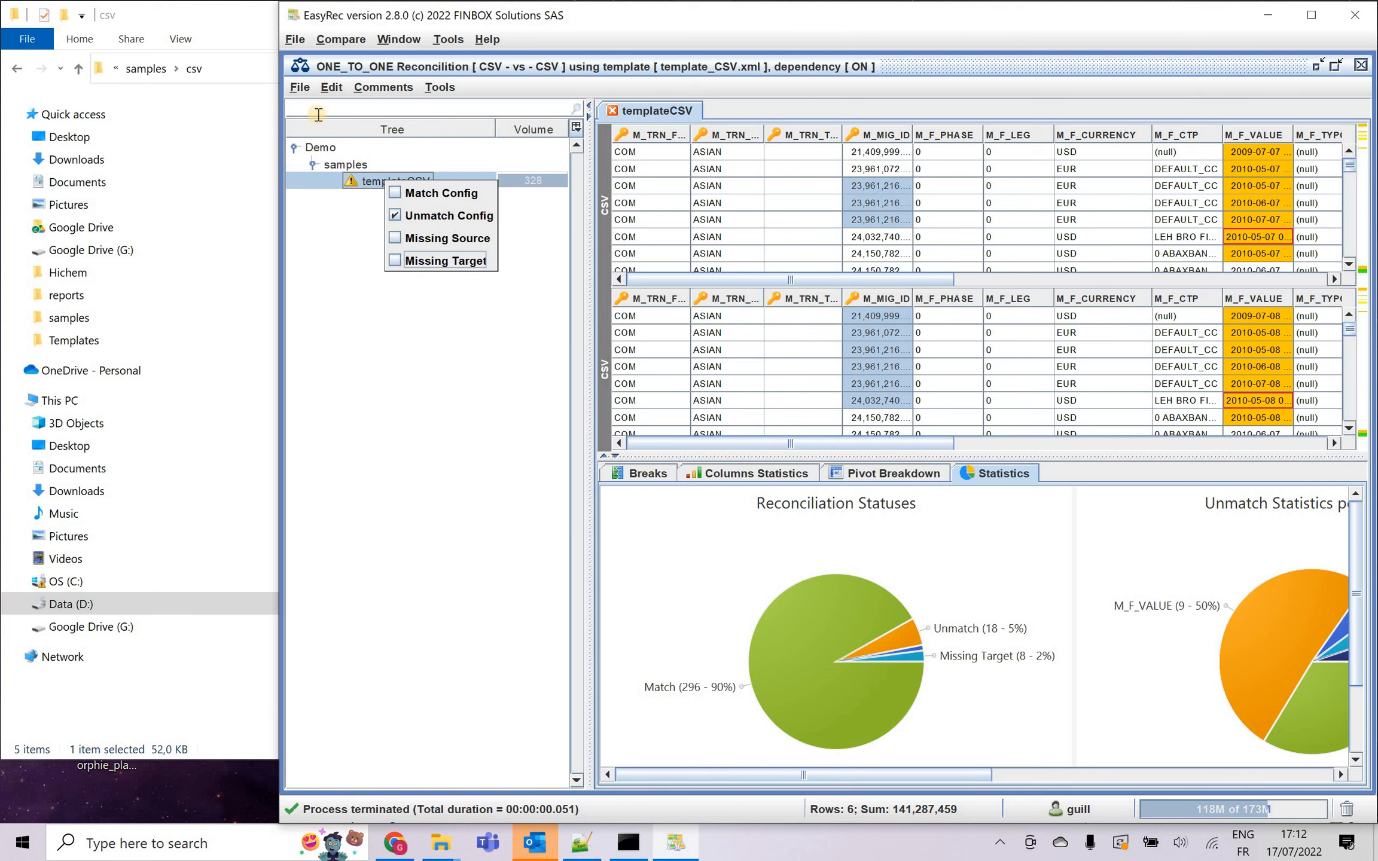
left_click(331, 86)
left_click(391, 114)
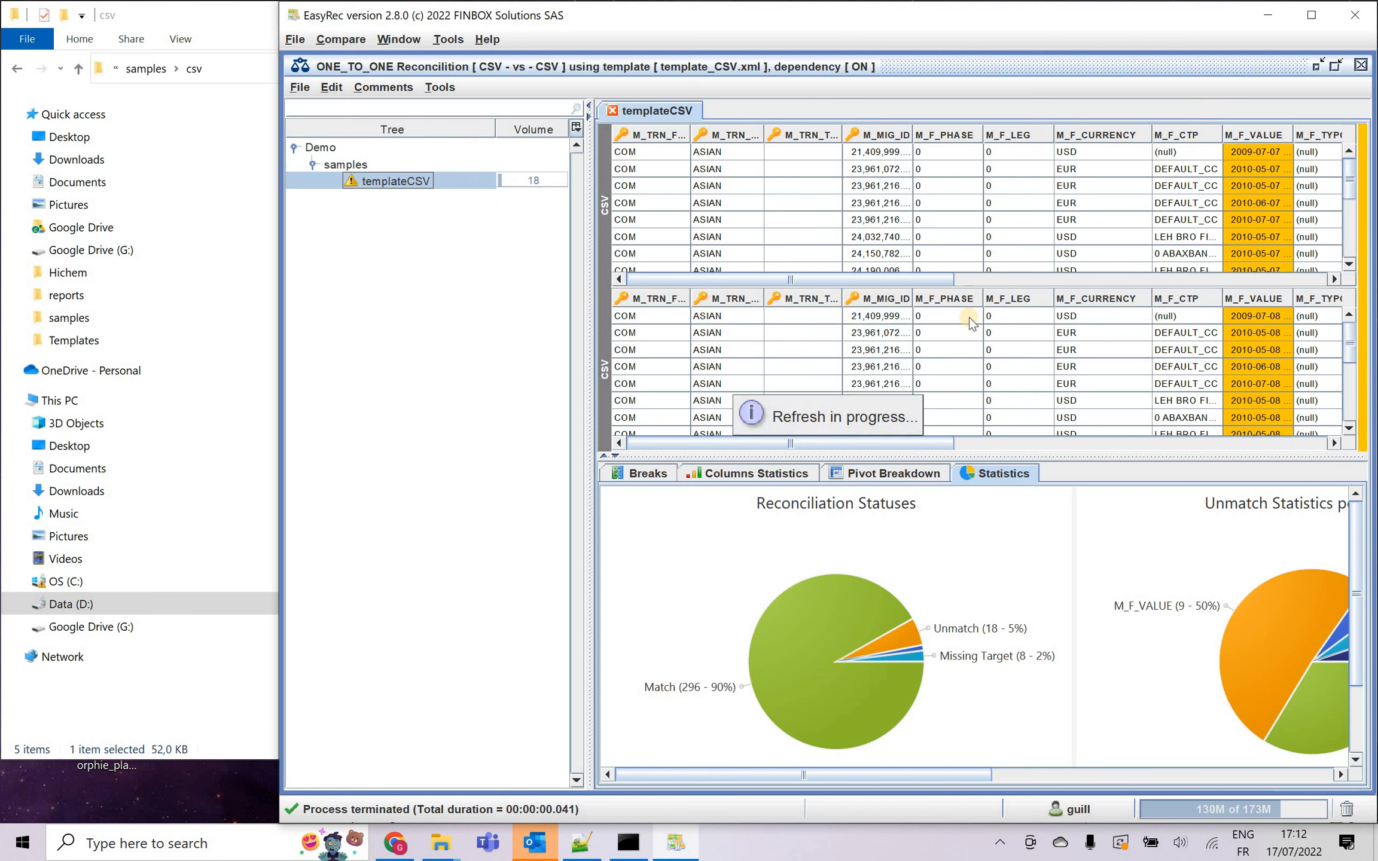
left_click_drag(884, 440, 843, 427)
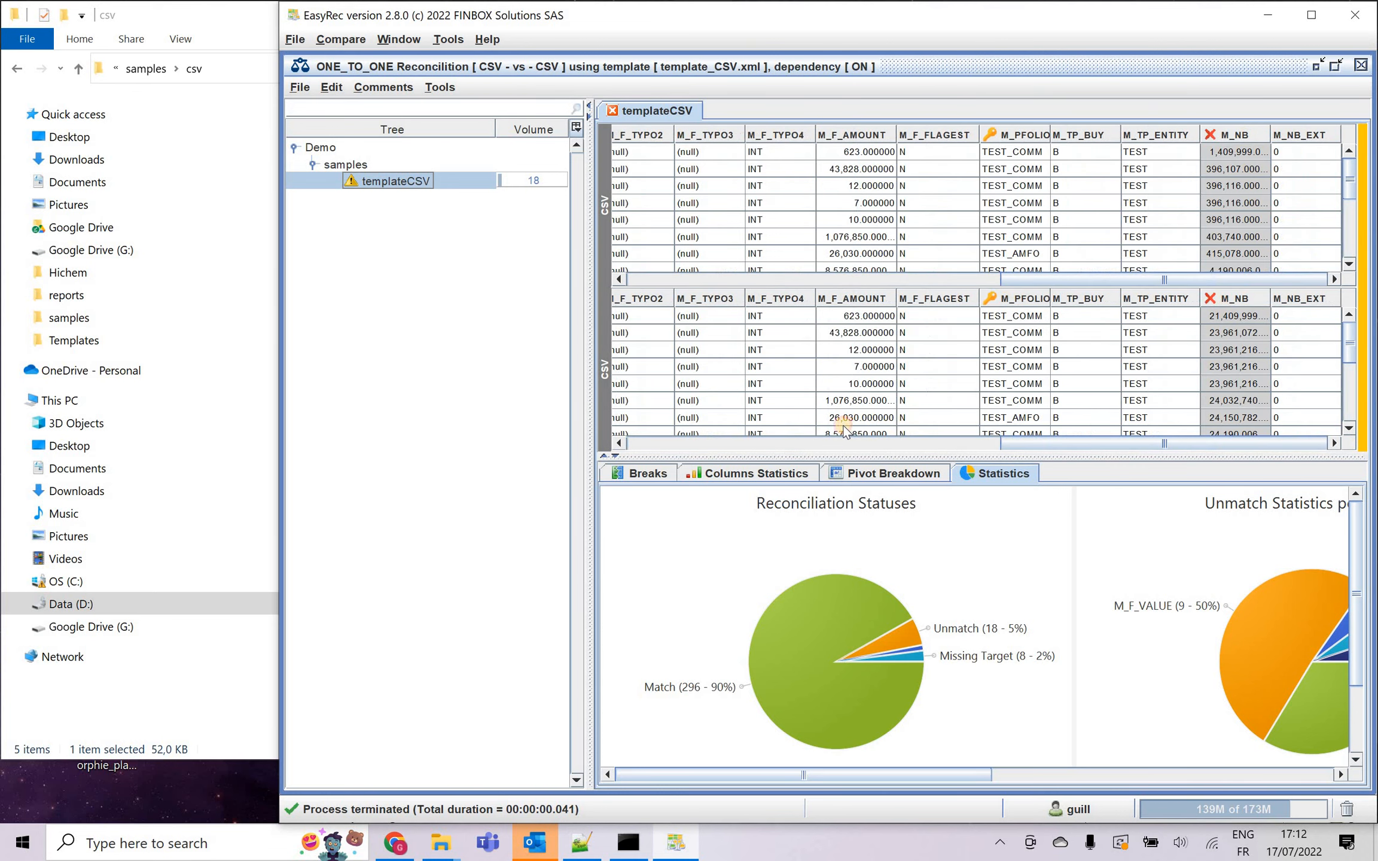
Open templateCSV in the Template Wizard and overwrite the source display label with DATA1 in its reporting options.
right_click(381, 185)
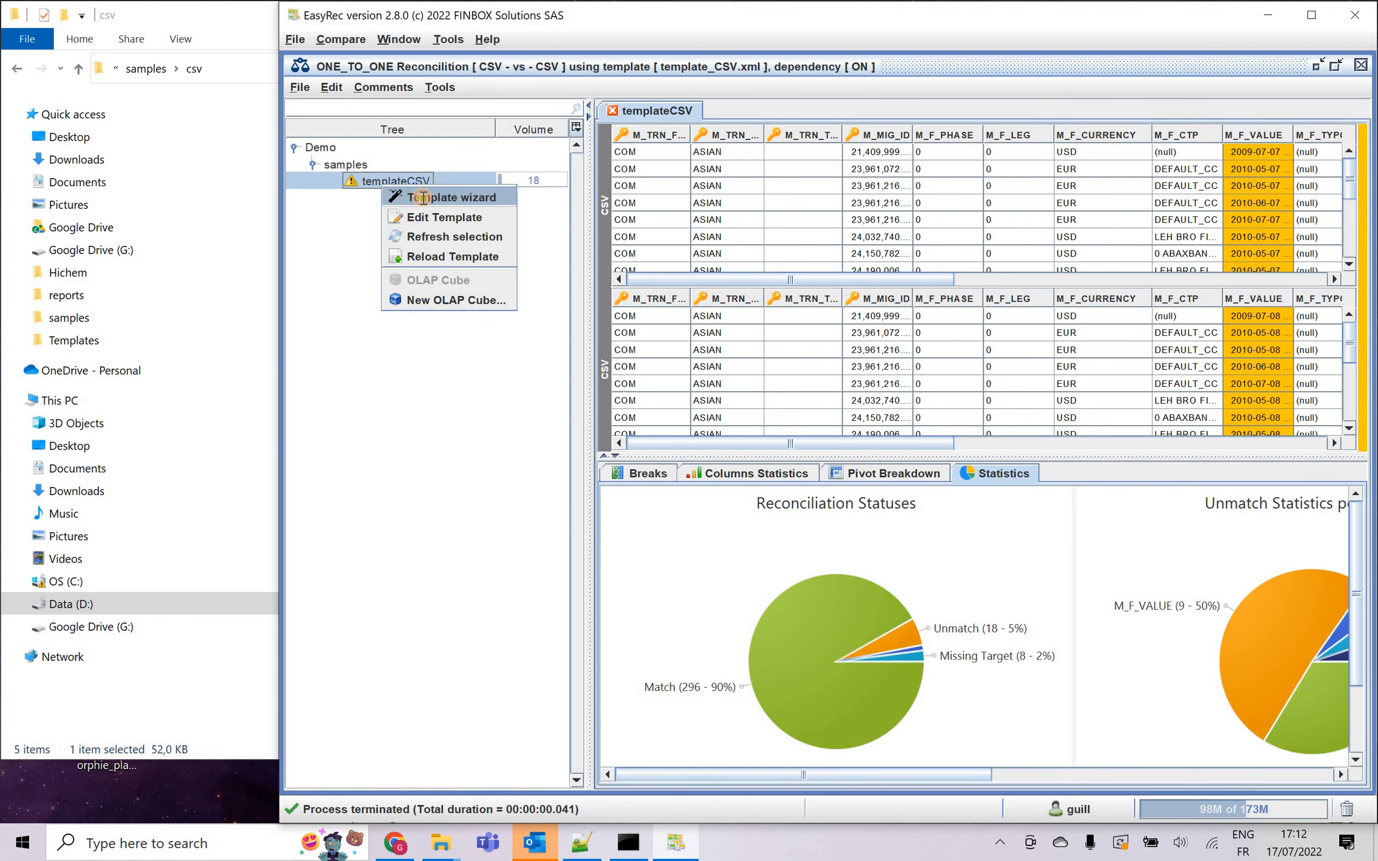
left_click(425, 197)
left_click(447, 101)
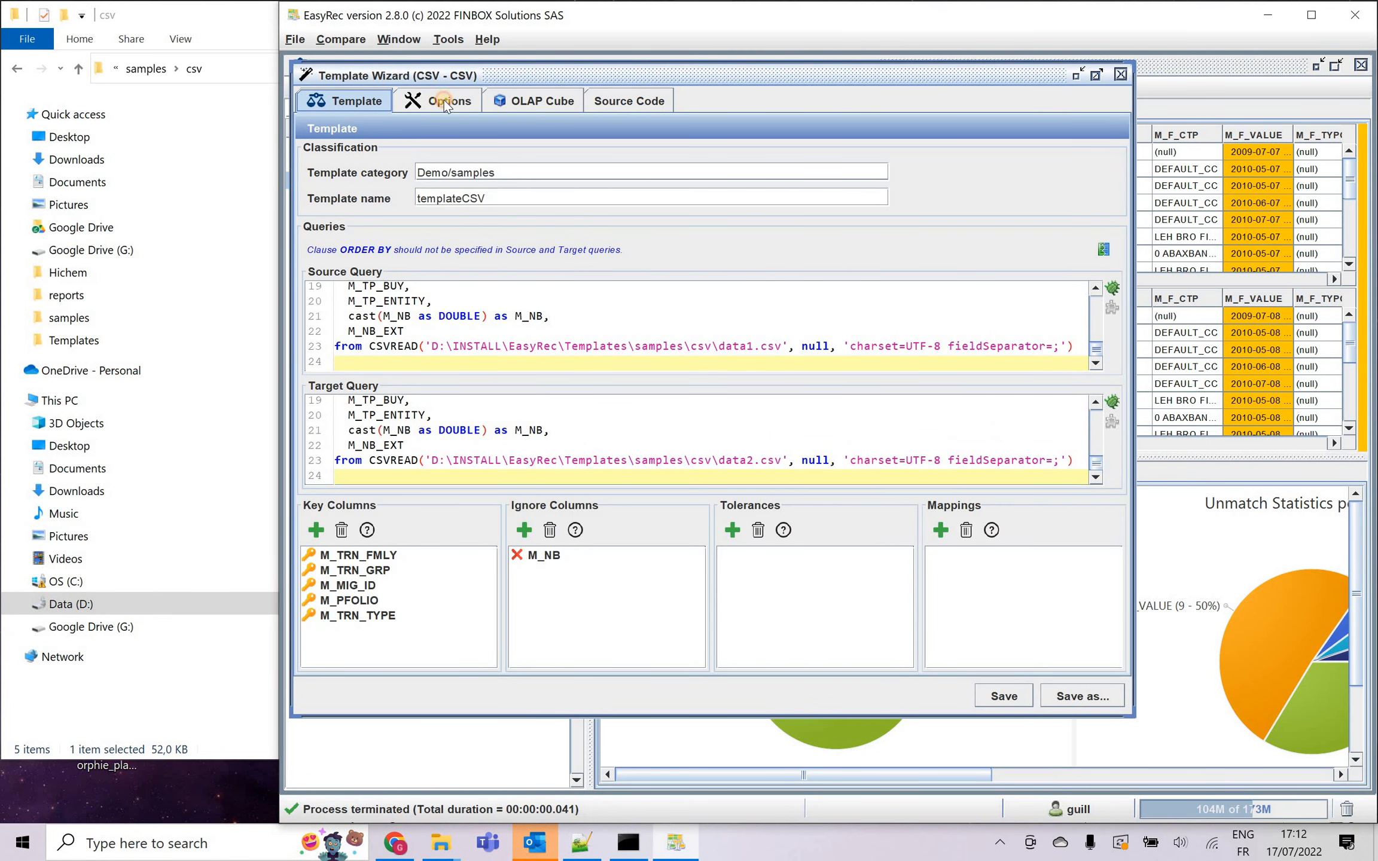
left_click(364, 229)
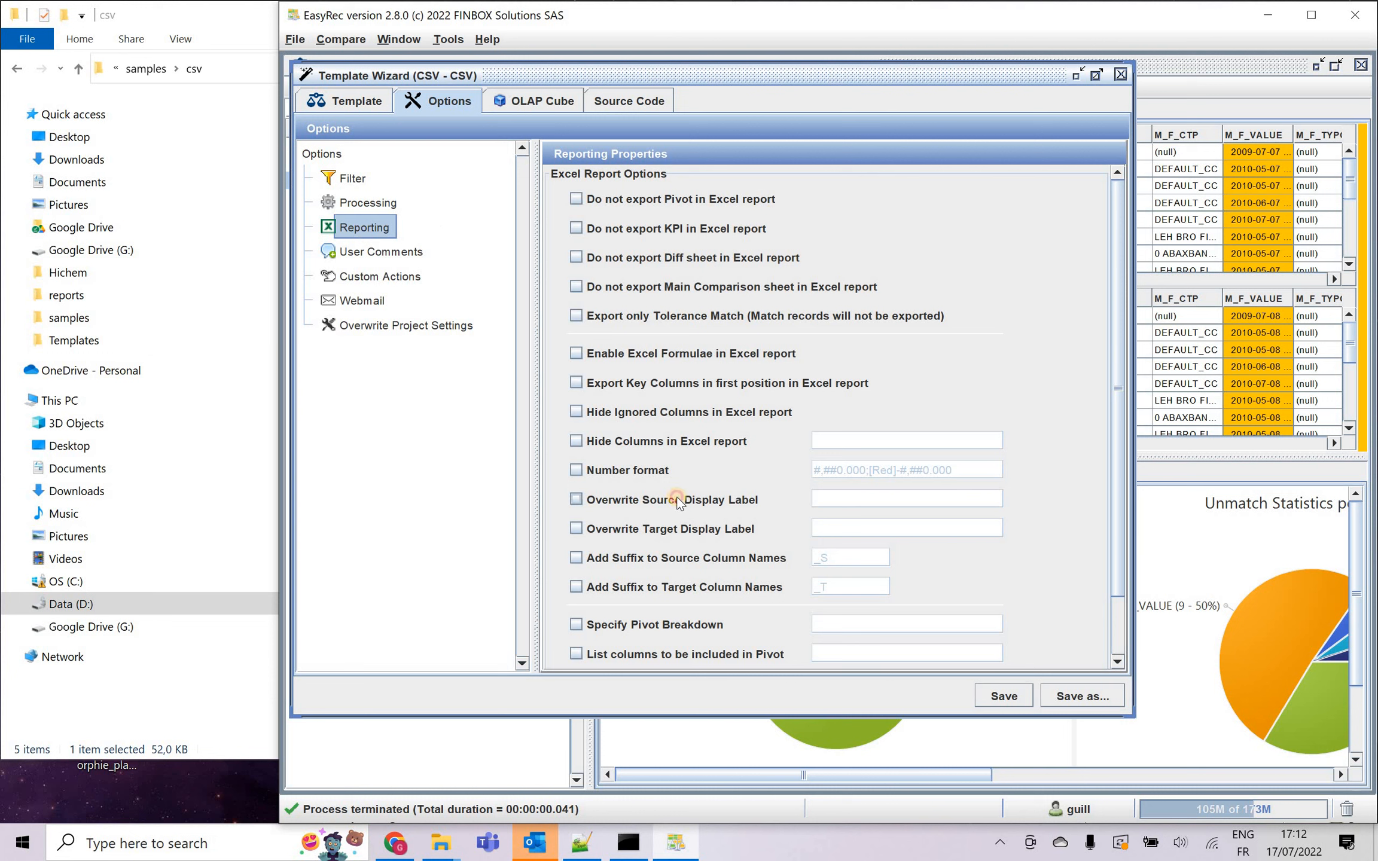
left_click(696, 501)
left_click(873, 503)
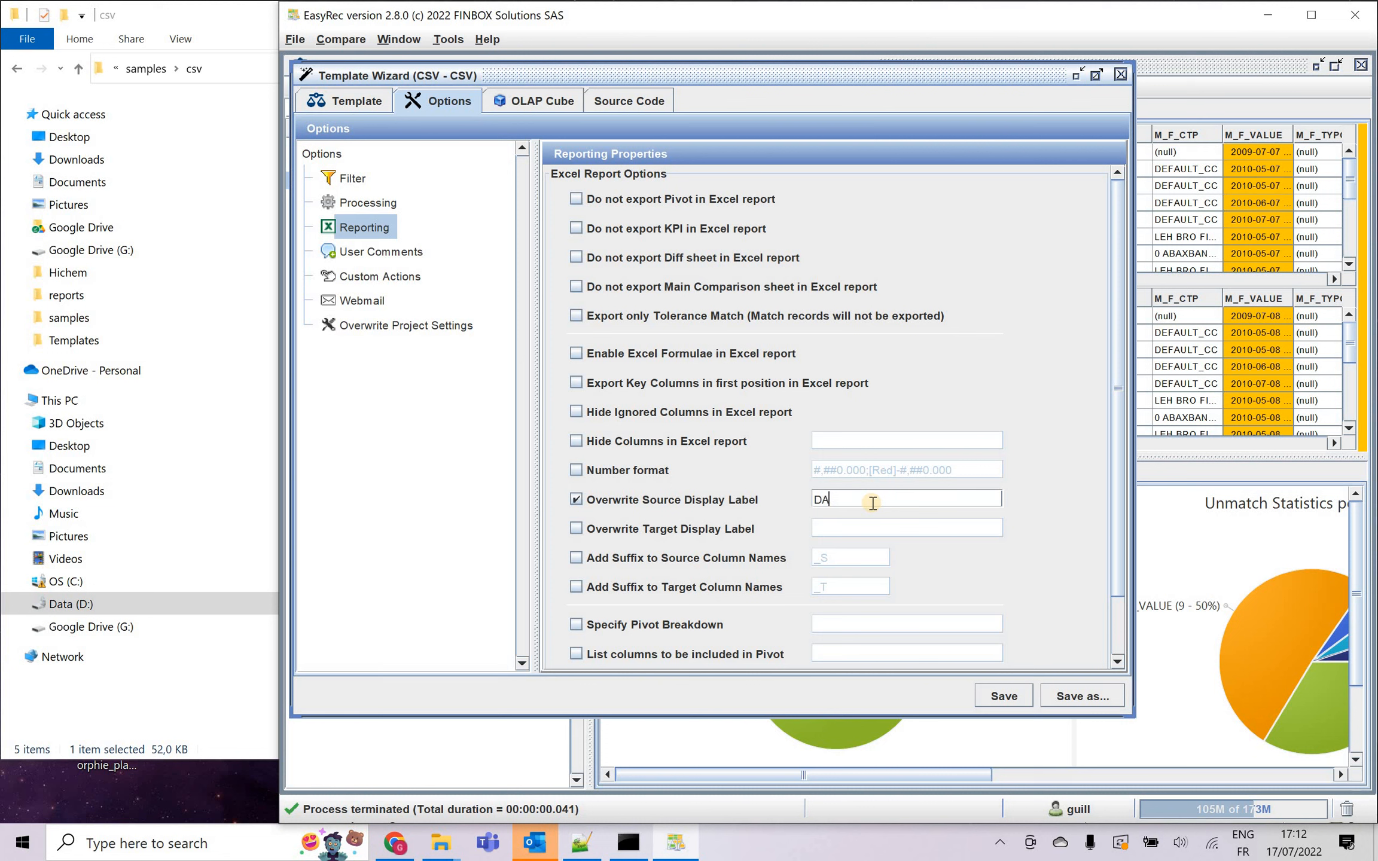
type("DATA1")
Overwrite the target display label with DATA2 in the Excel report options.
left_click(739, 529)
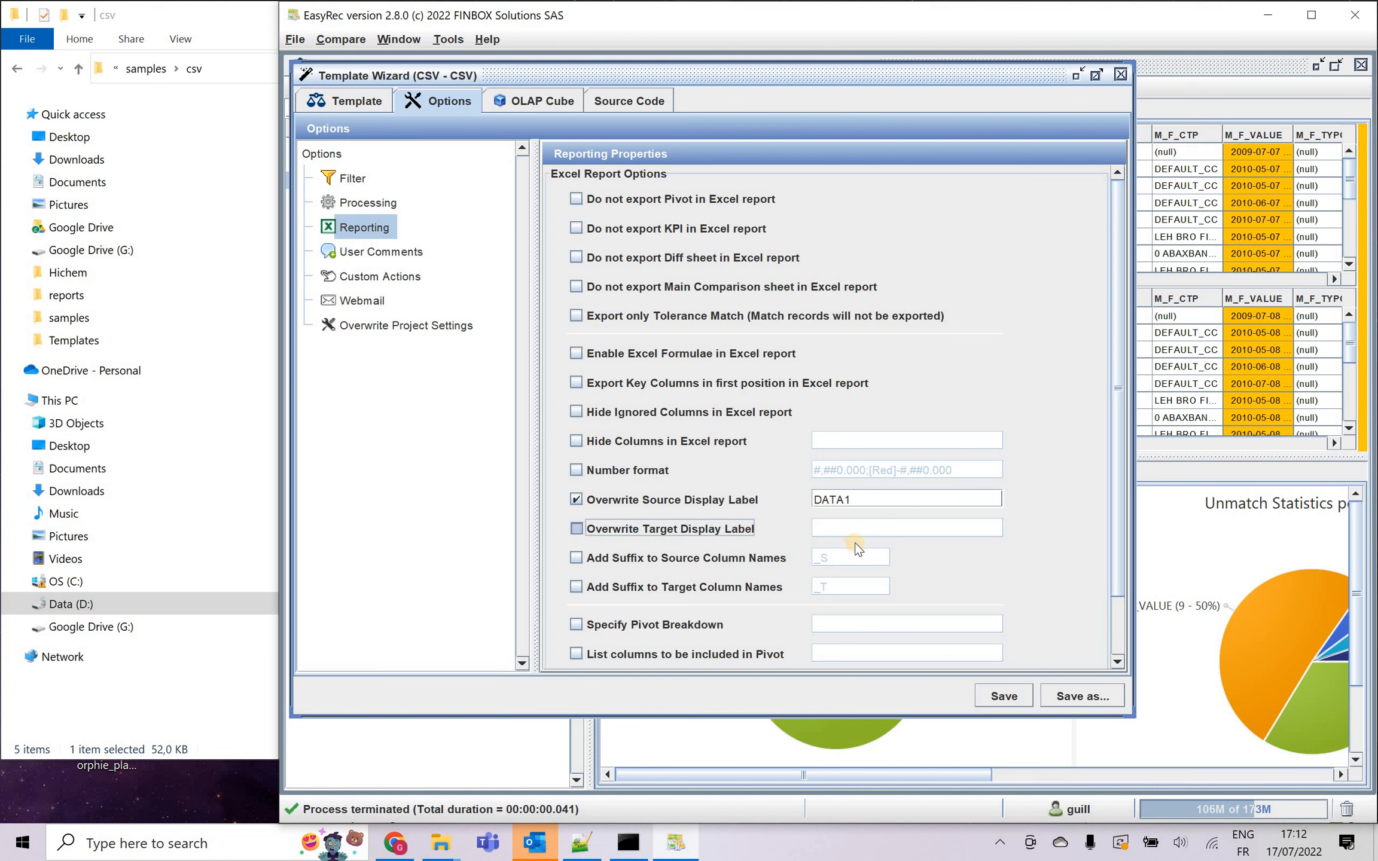
left_click(868, 523)
type("DATA")
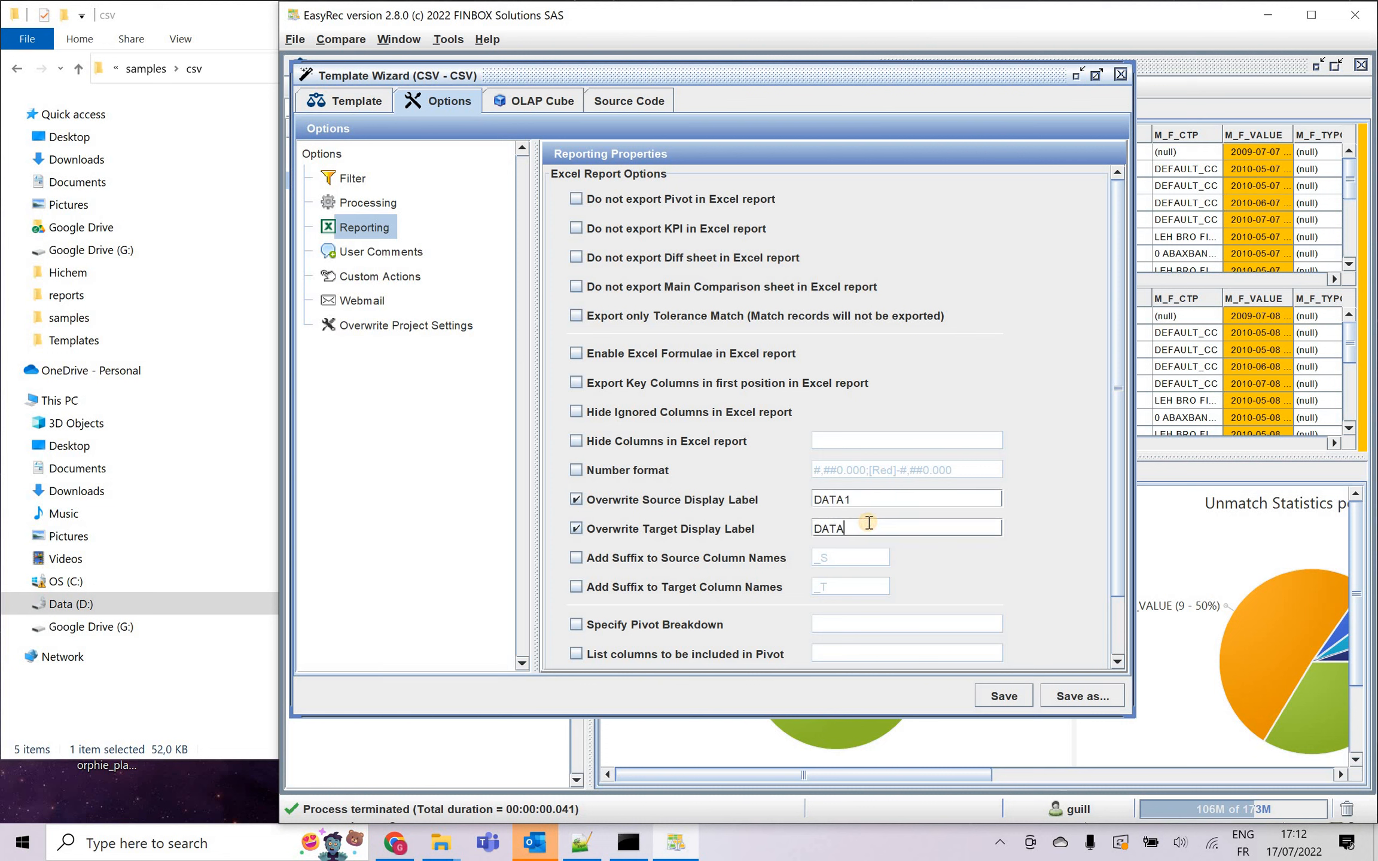
type("32")
key("BackSpace")
key("BackSpace")
type("2")
Enable exporting key columns in first position in the Excel report, save the template and close the Template Wizard.
left_click(586, 387)
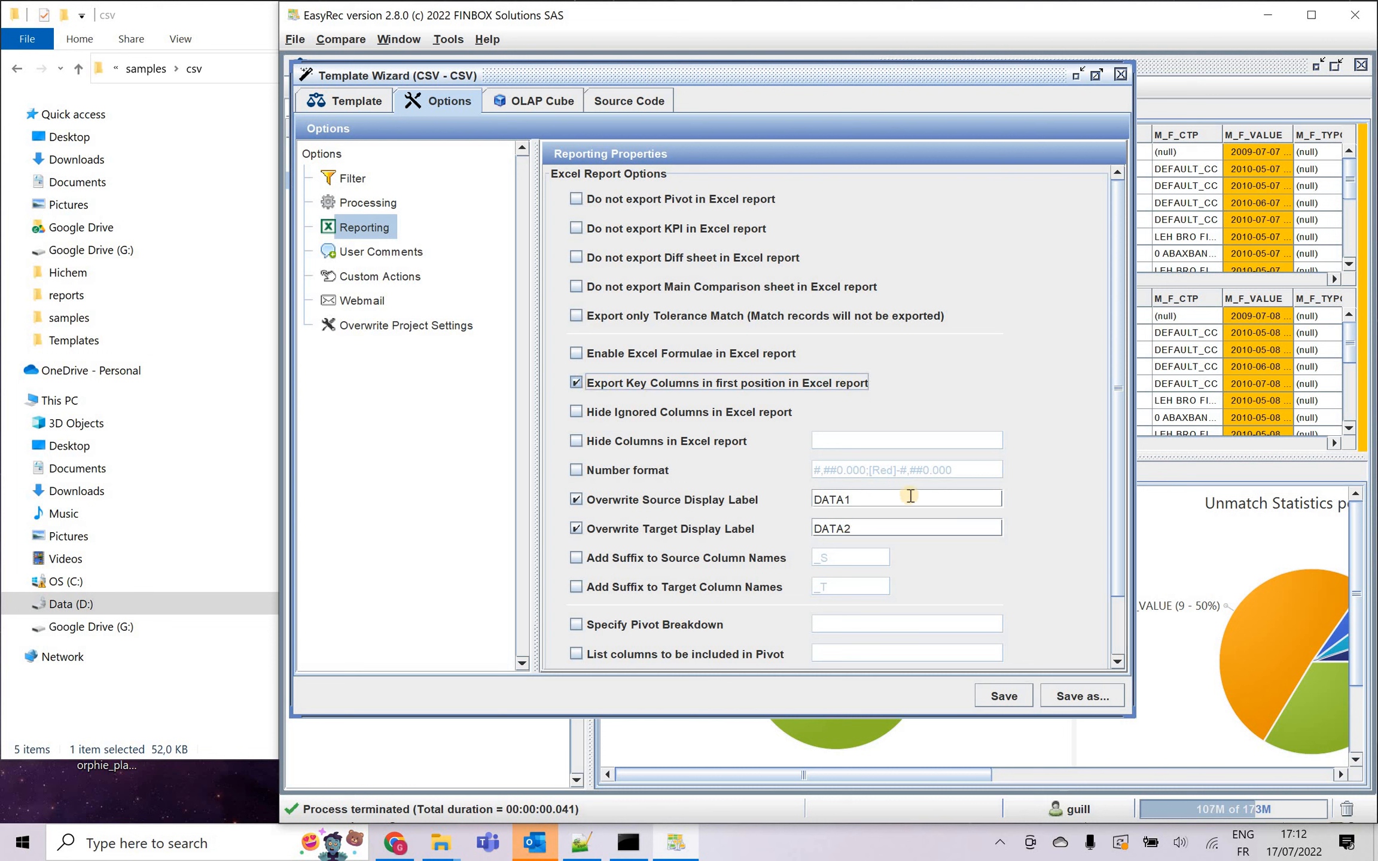
left_click(1006, 699)
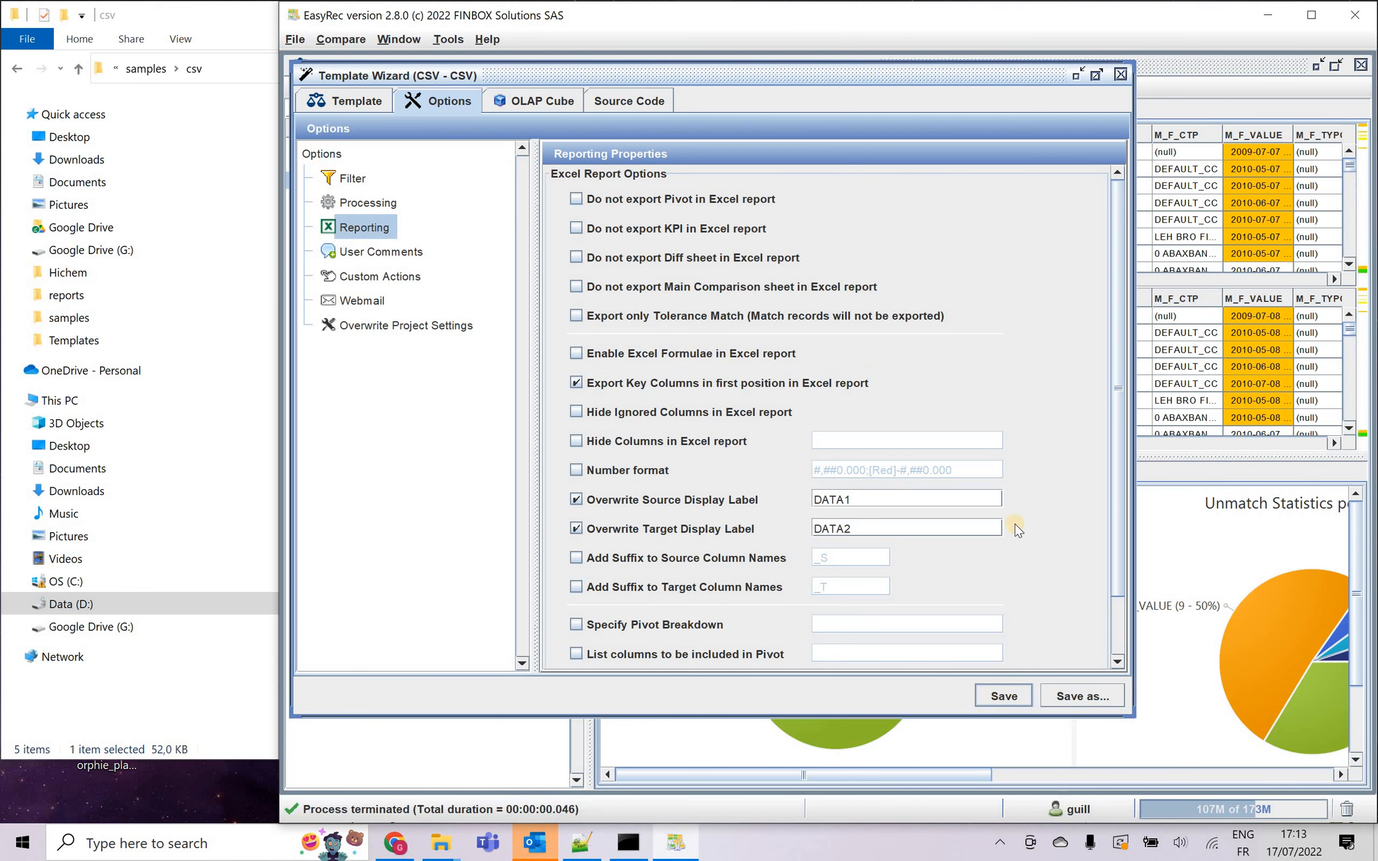
left_click(1120, 74)
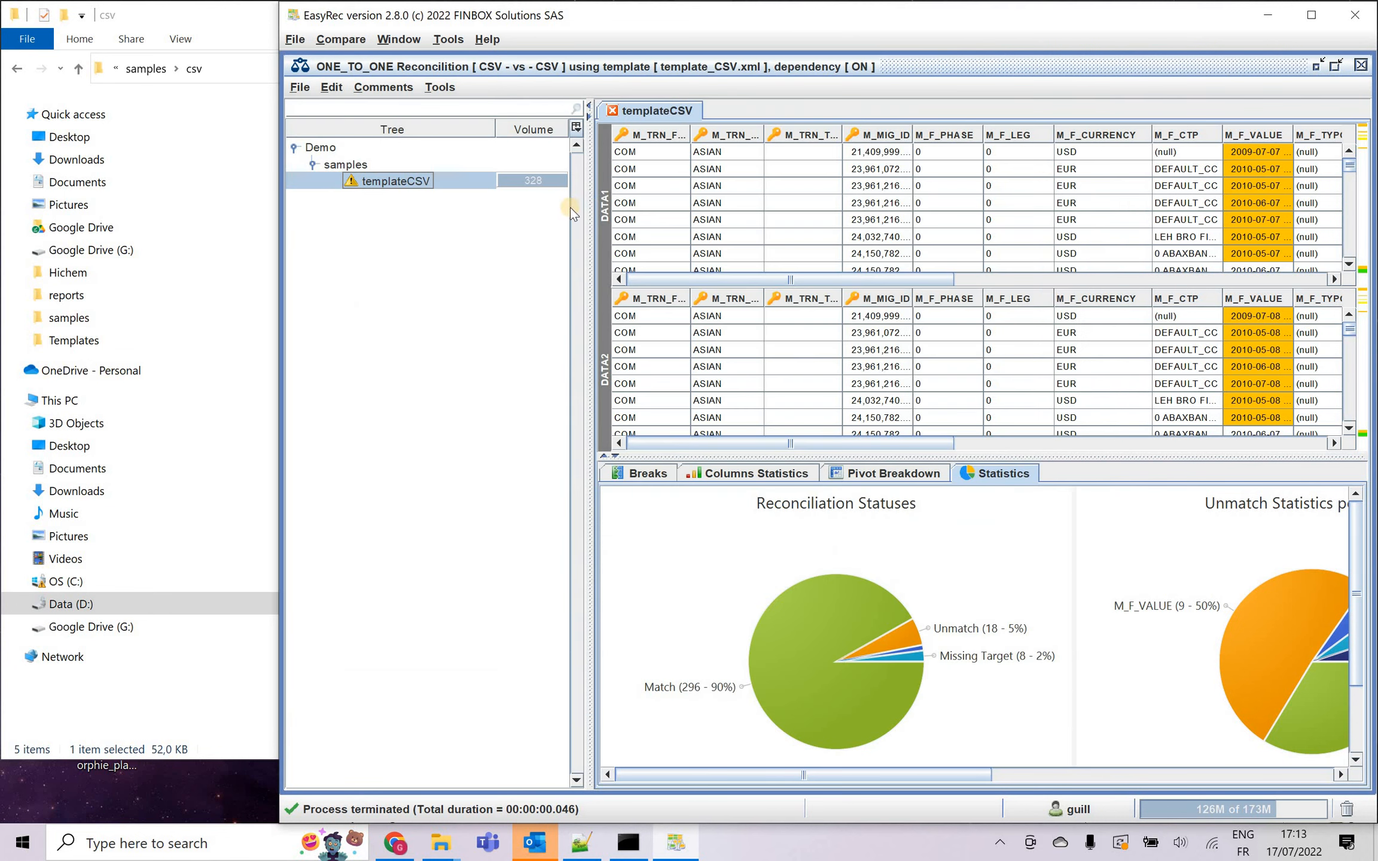
Generate the Excel report of the reconciliation, overwriting the existing .xlsx file named with repeated a's in the reports folder.
left_click(295, 39)
left_click(299, 87)
left_click(299, 87)
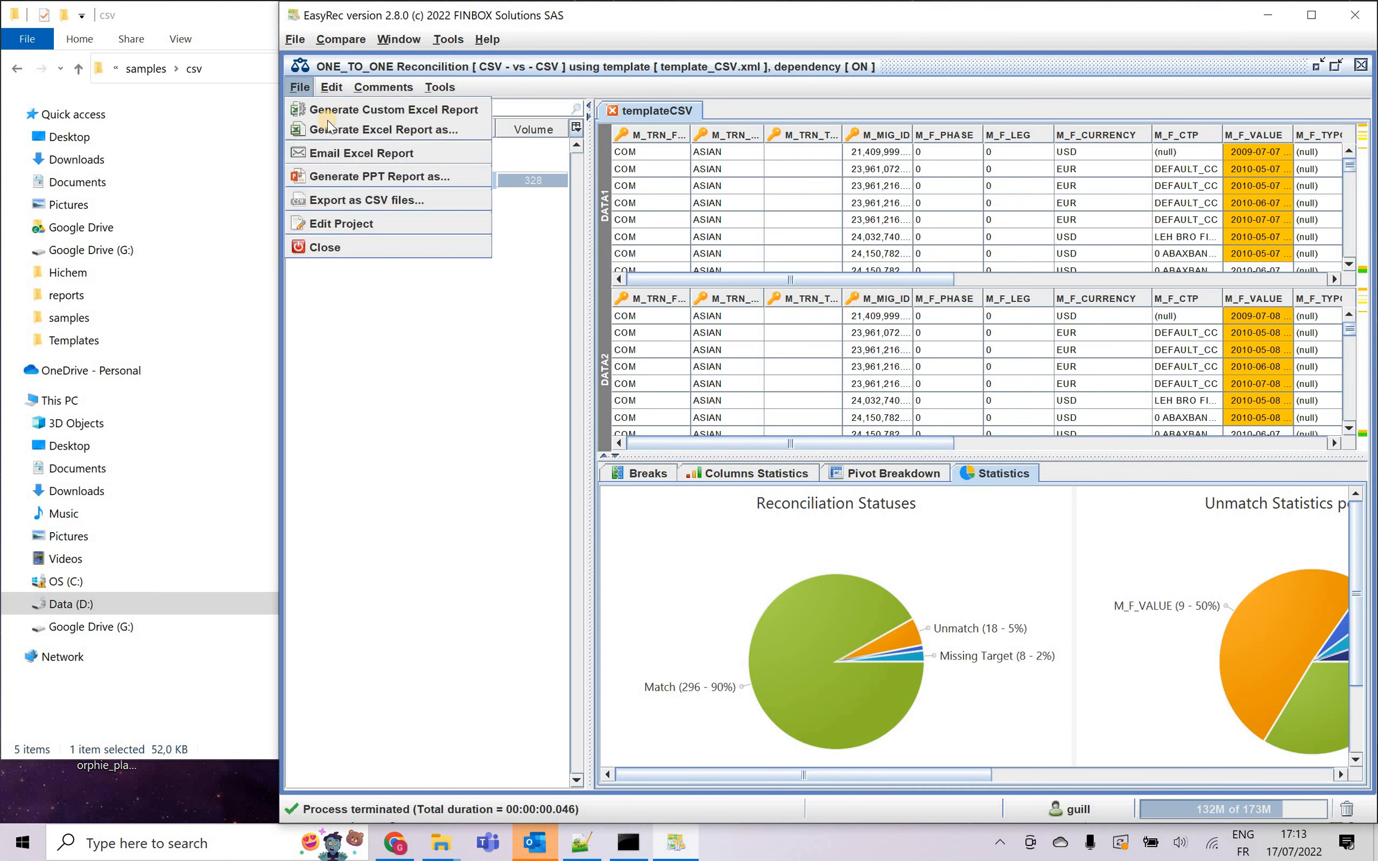
left_click(328, 128)
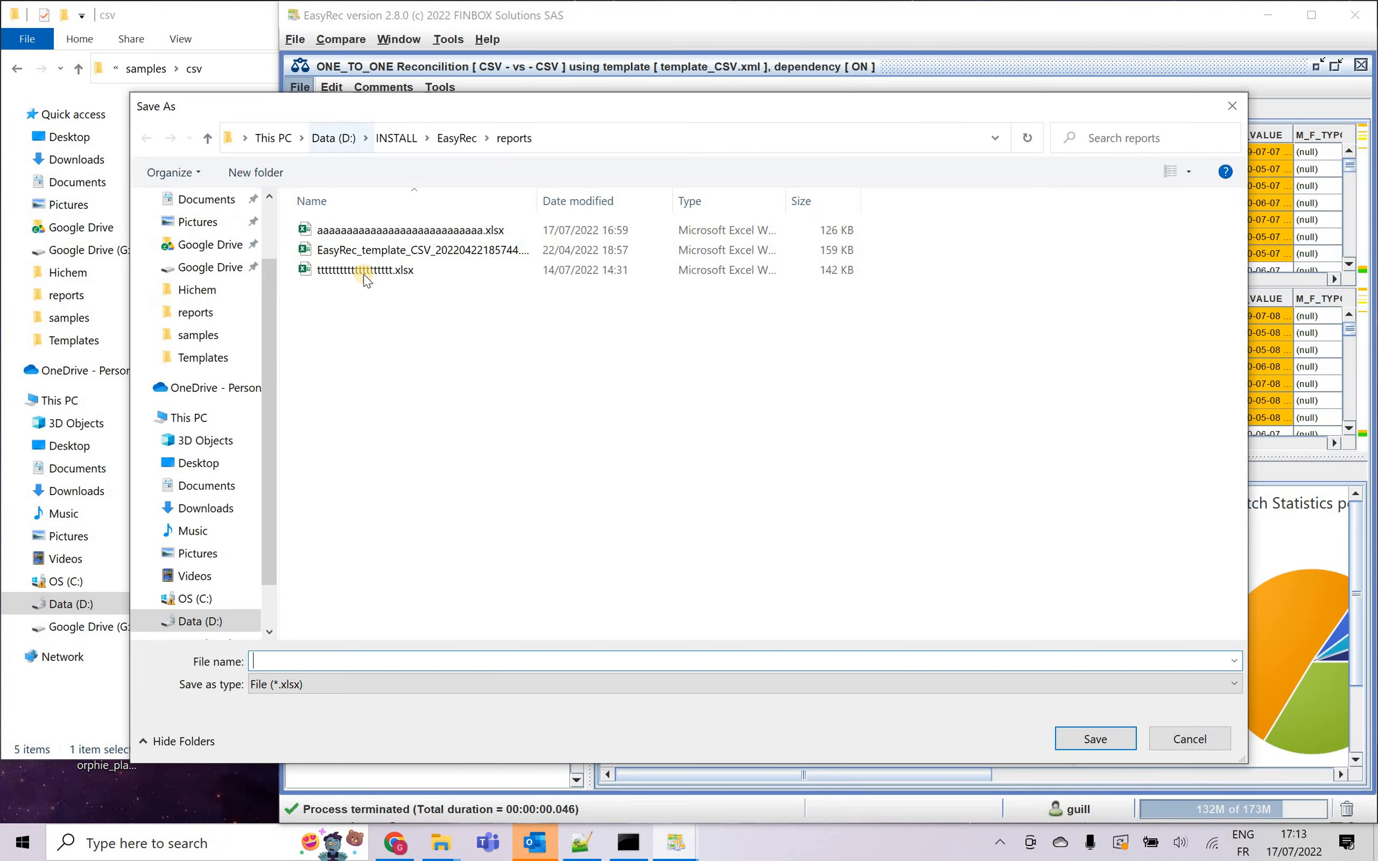
left_click(371, 230)
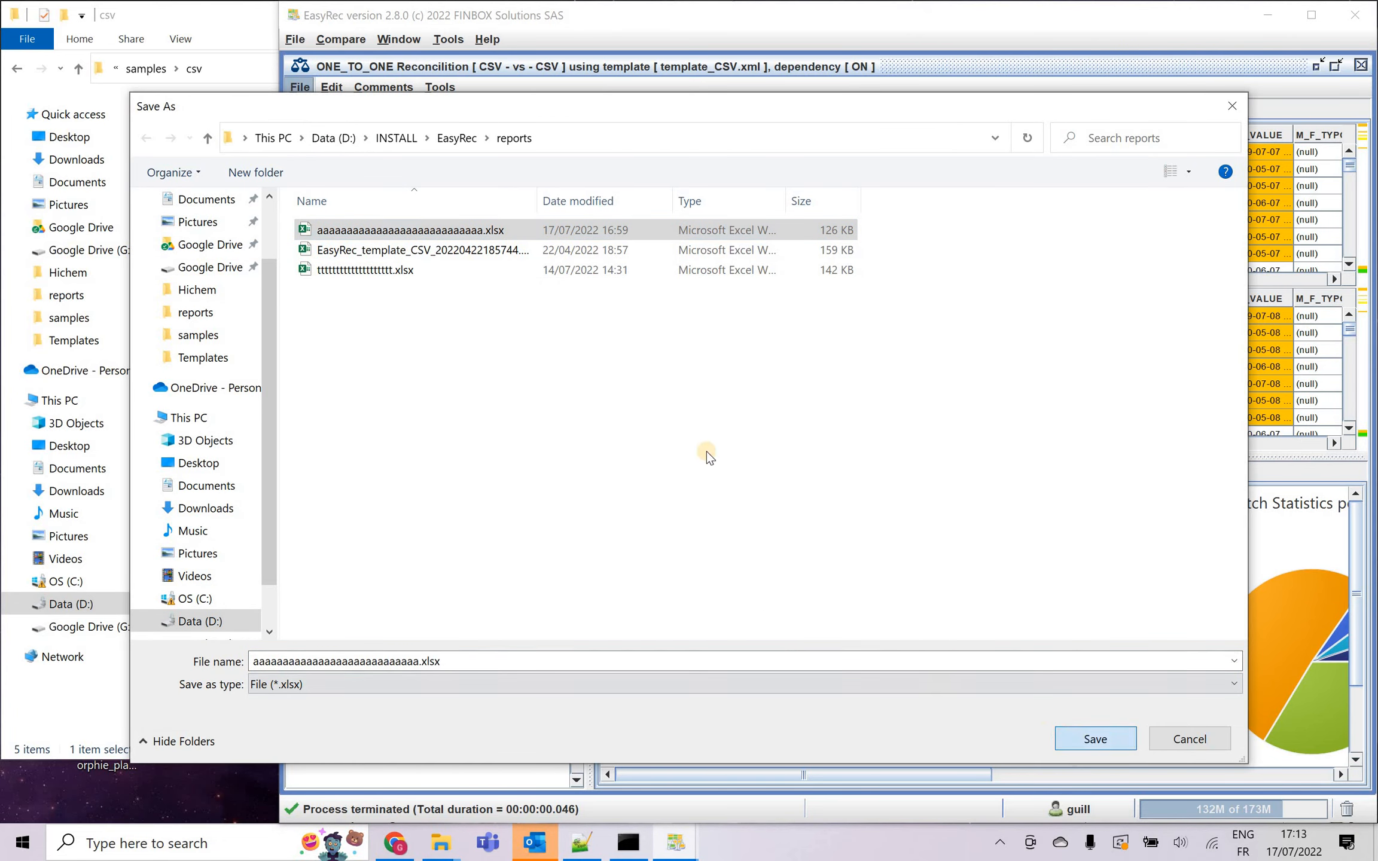
key("Return")
left_click(723, 426)
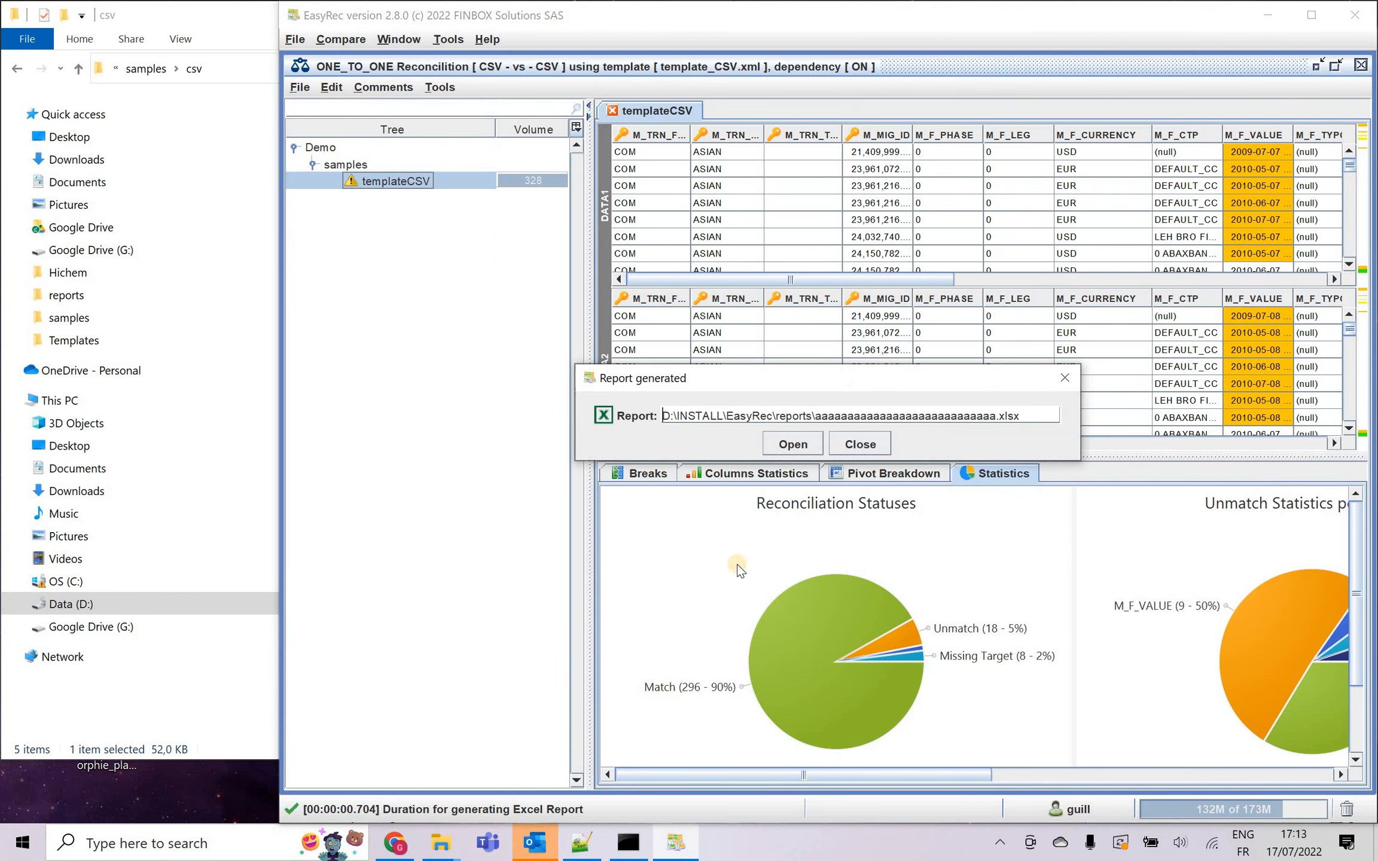
Open the generated report in Excel and inspect comparison key columns B to F on the templateCSV sheet.
left_click(794, 445)
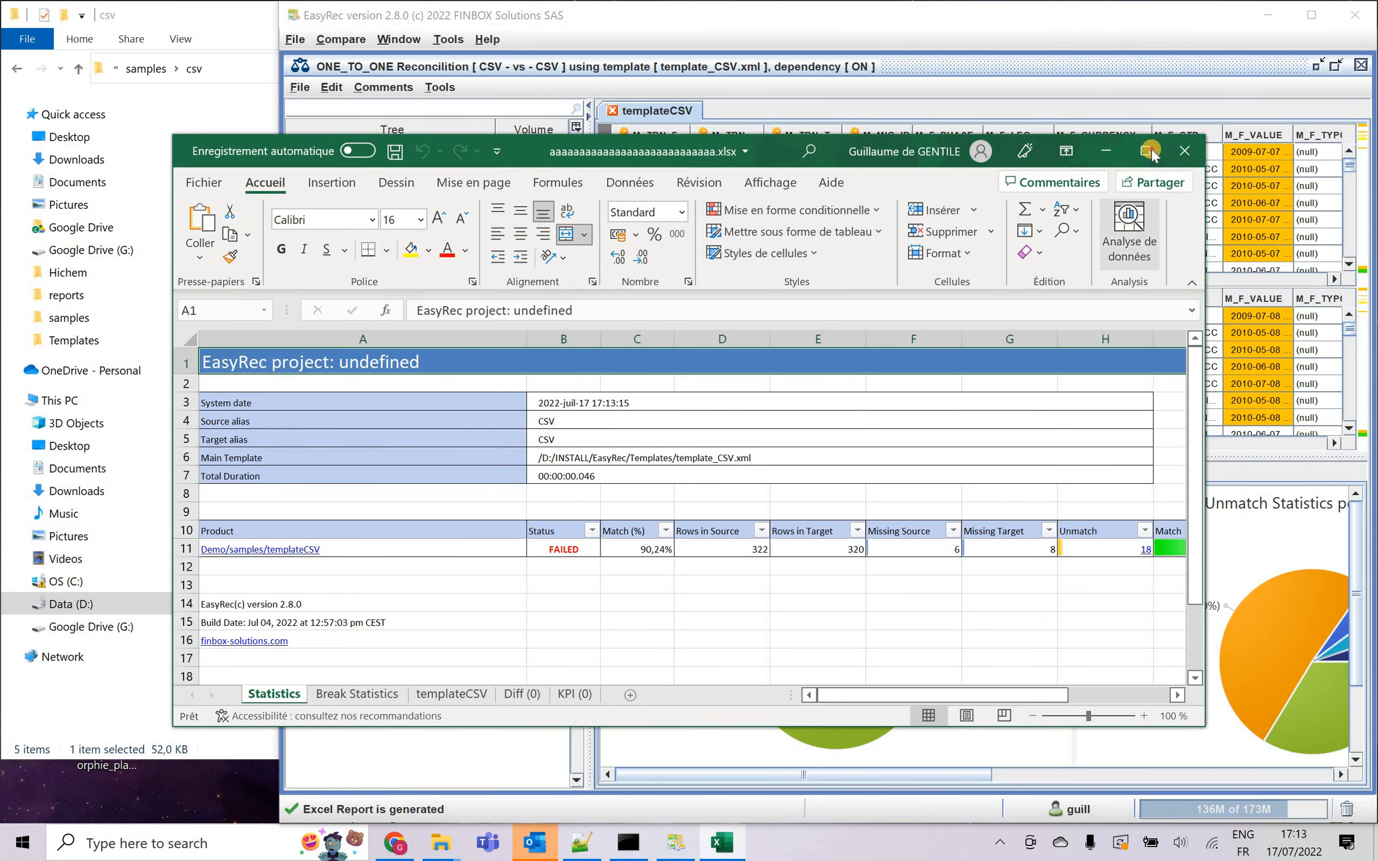
left_click(1151, 150)
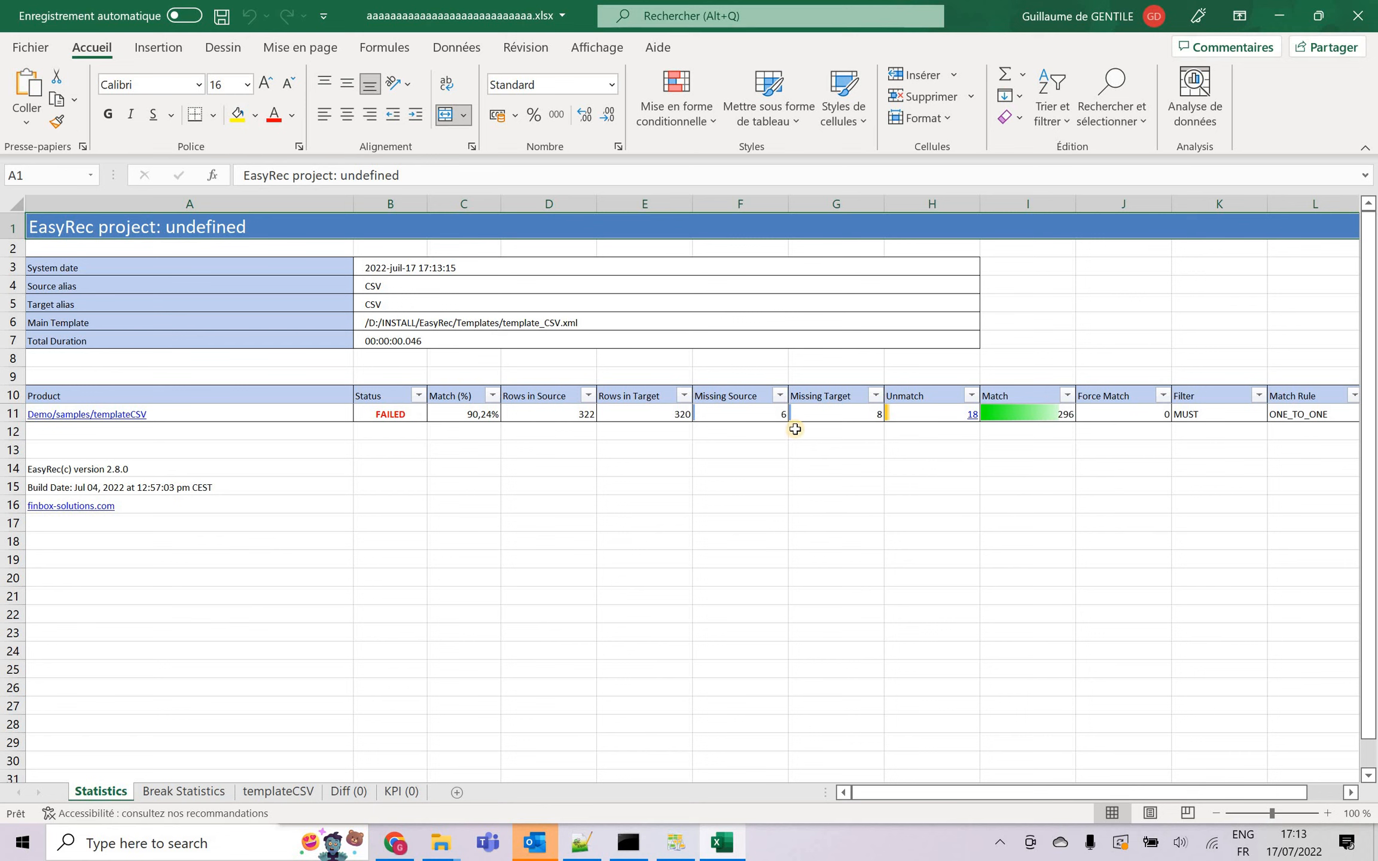
left_click(128, 414)
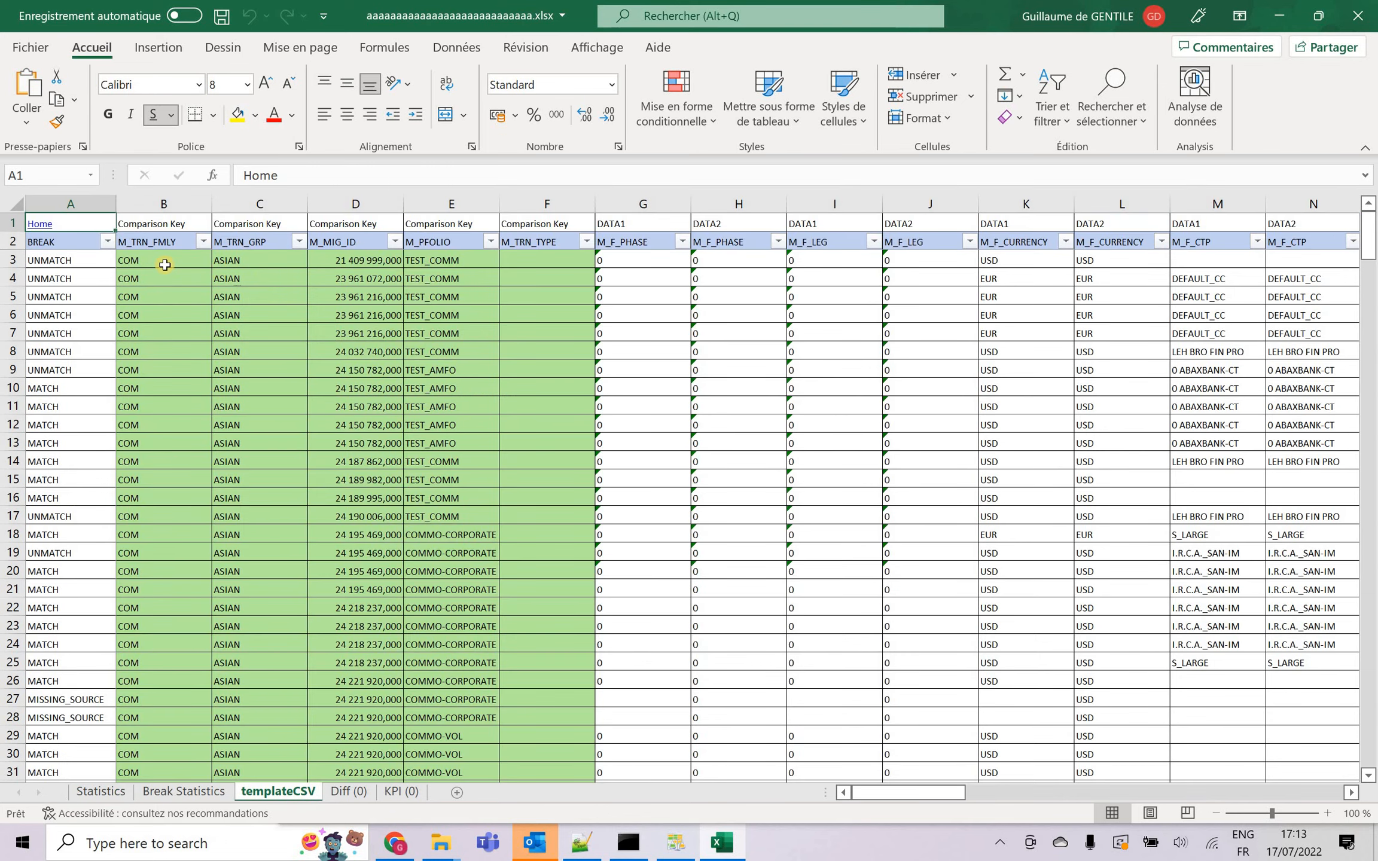
left_click_drag(163, 204, 586, 229)
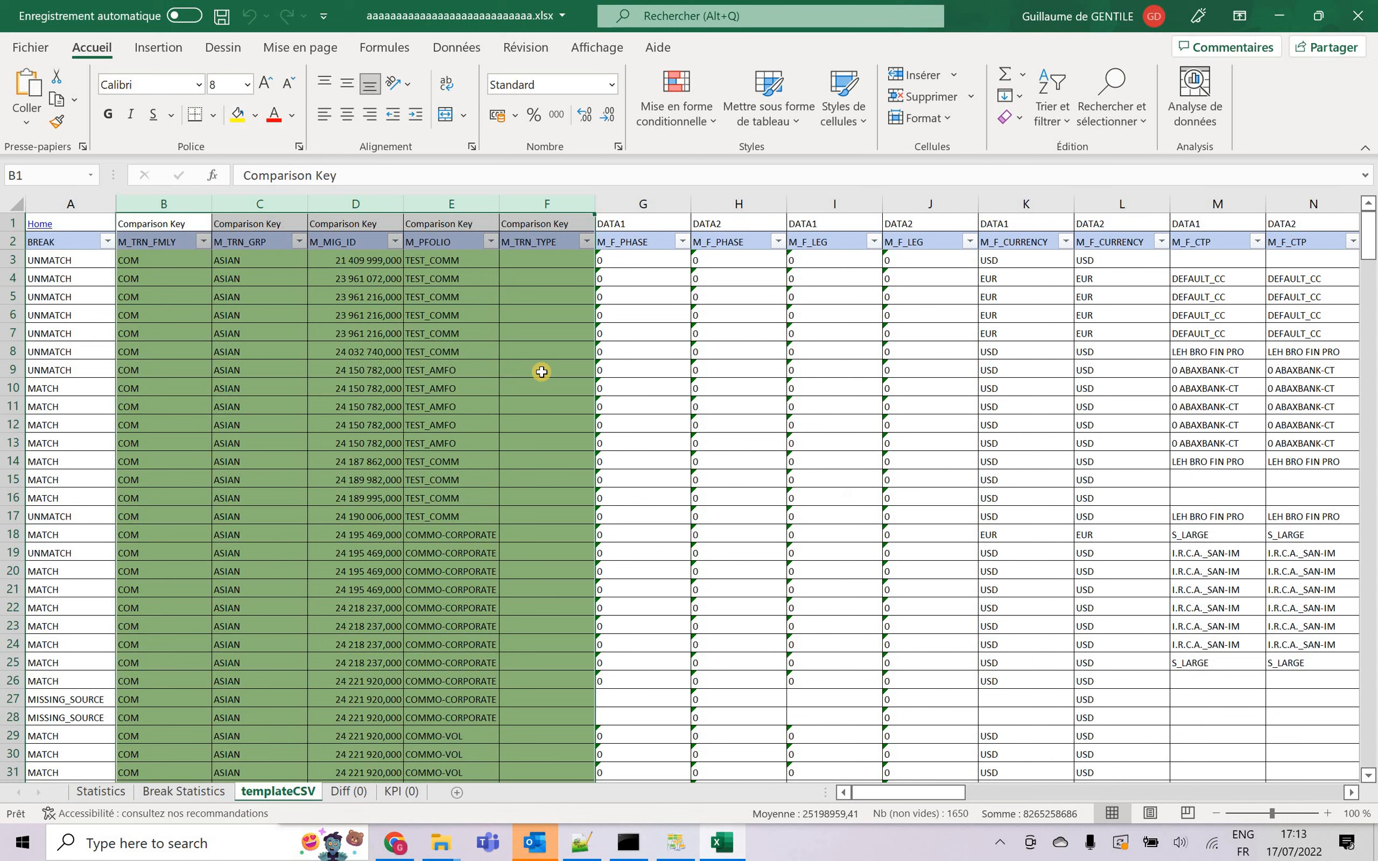
Filter the BREAK column of the templateCSV sheet to UNMATCH only, excluding MATCH, MISSING_SOURCE and MISSING_TARGET.
left_click(107, 241)
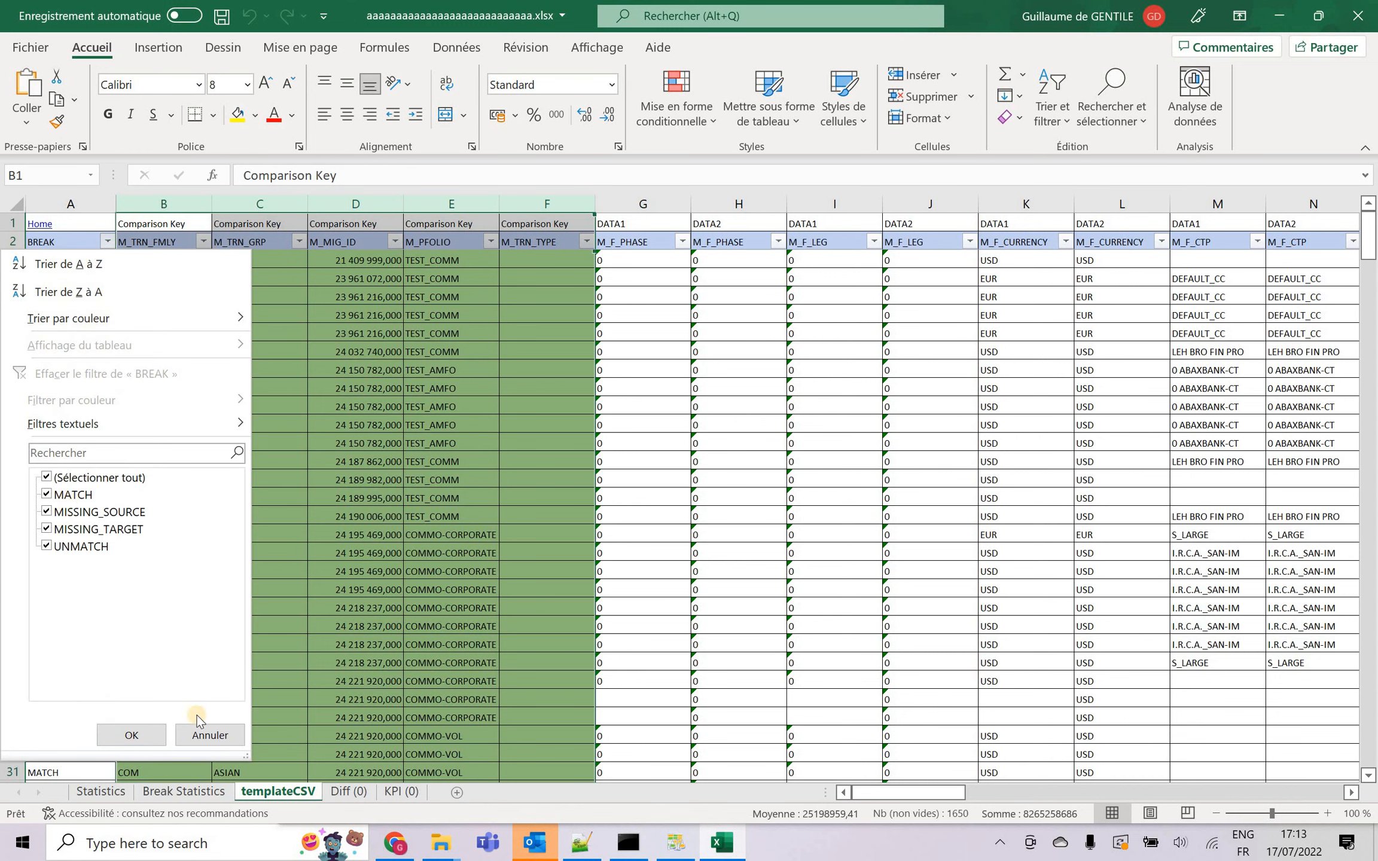
left_click(66, 495)
left_click(77, 541)
left_click(82, 530)
left_click(80, 547)
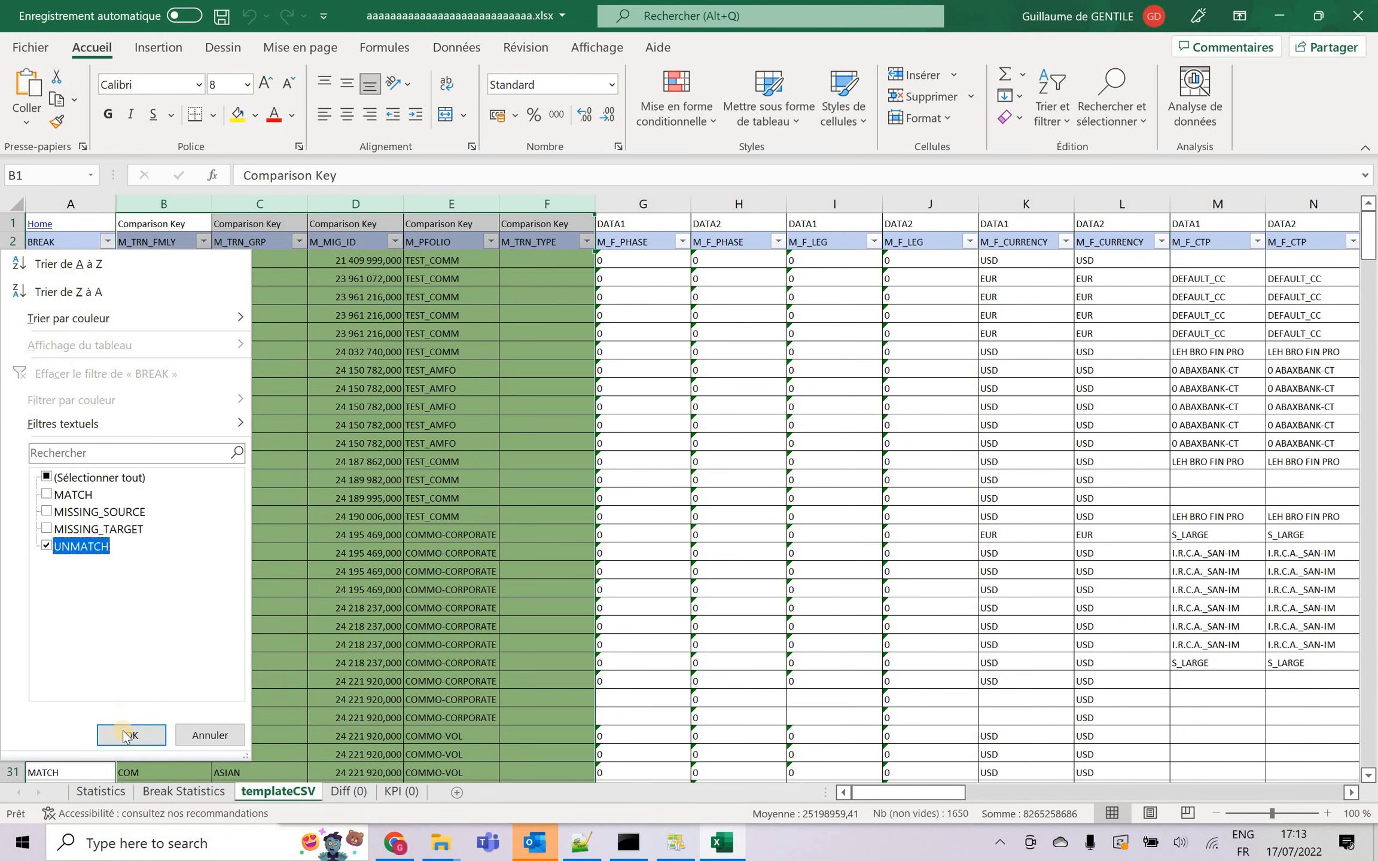
left_click(124, 731)
Examine the highlighted DATA1 and DATA2 differences in the M_F_CTP and M_F_VALUE columns, and close the workbook without saving.
left_click(585, 387)
key("Right")
key("Right")
key("Right")
key("Right")
key("Right")
key("Right")
key("Right")
key("Right")
key("Right")
key("Right")
key("Right")
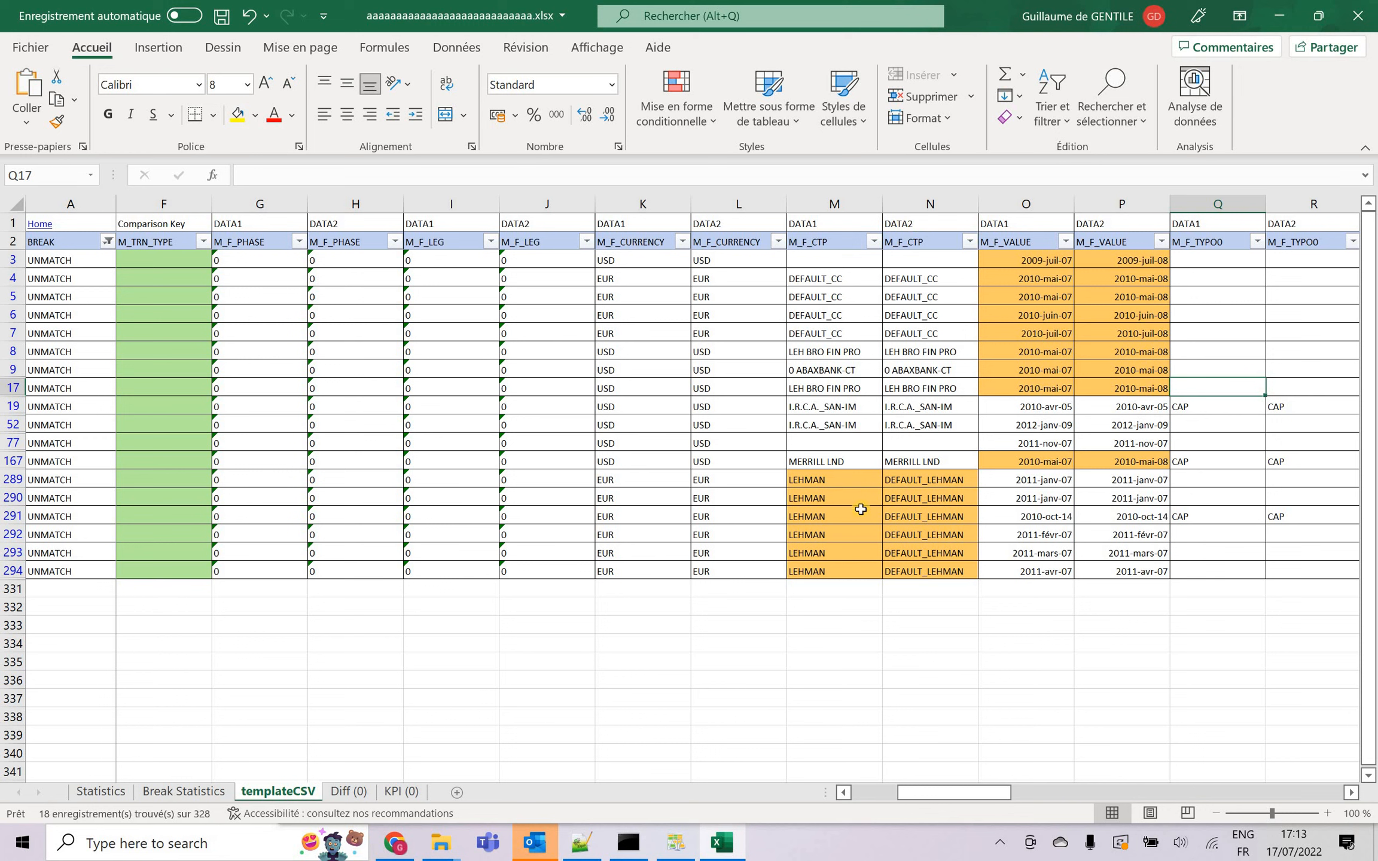
left_click(834, 422)
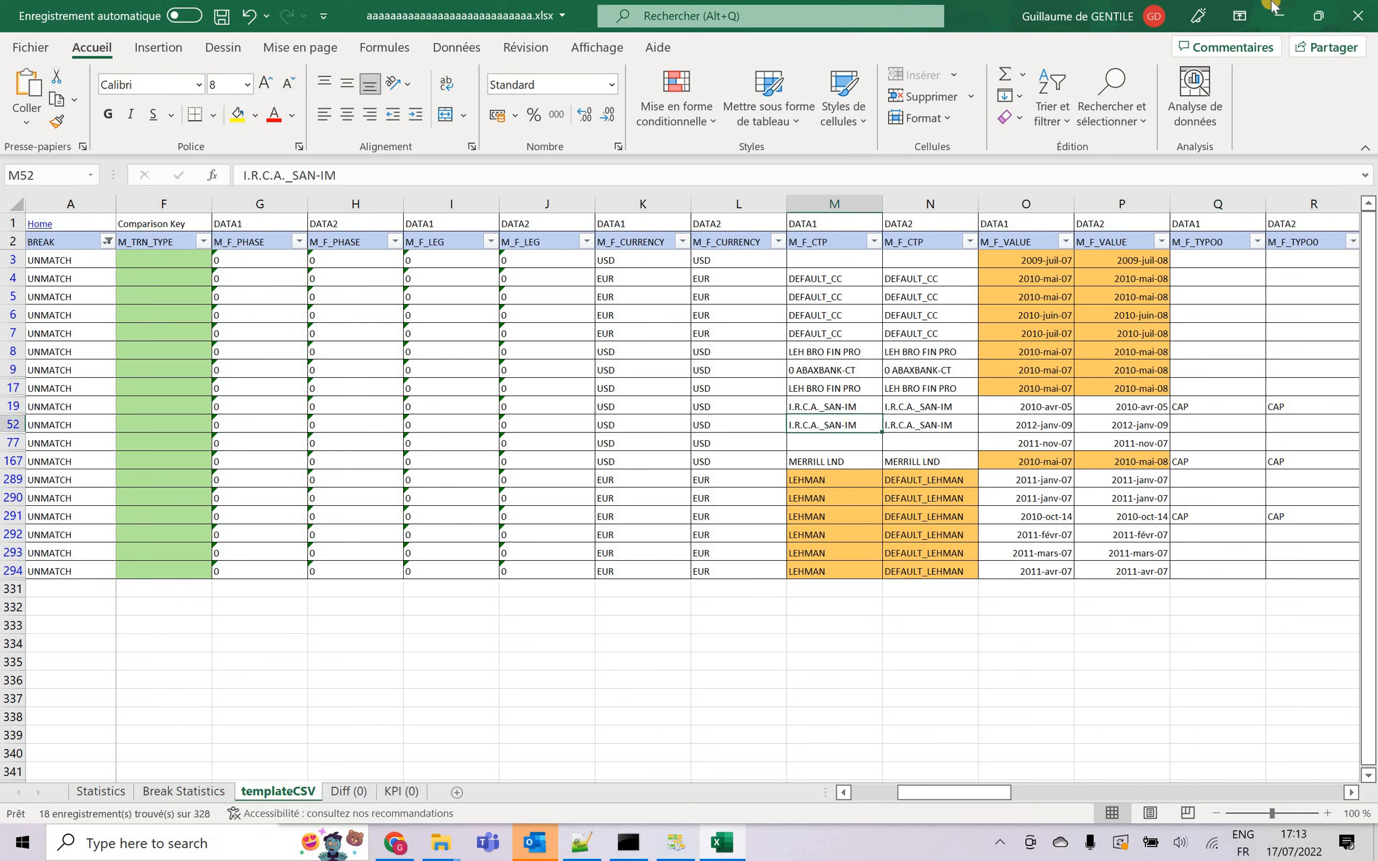
left_click(1361, 16)
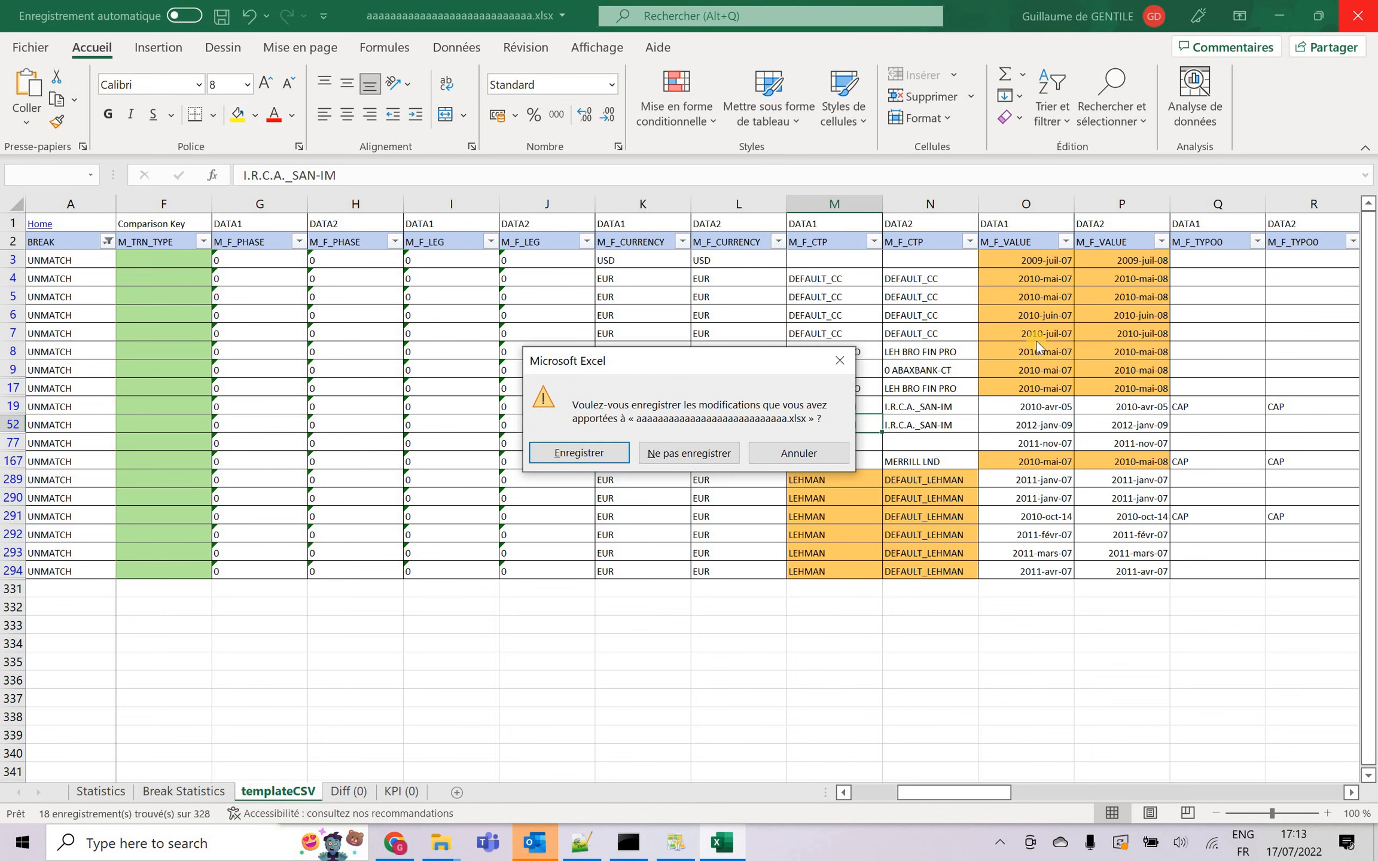
left_click(659, 453)
Return to EasyRec and close the reconciliation results and the SQL Tester, leaving the Project Wizard open.
left_click(994, 264)
left_click_drag(1170, 23, 1035, 21)
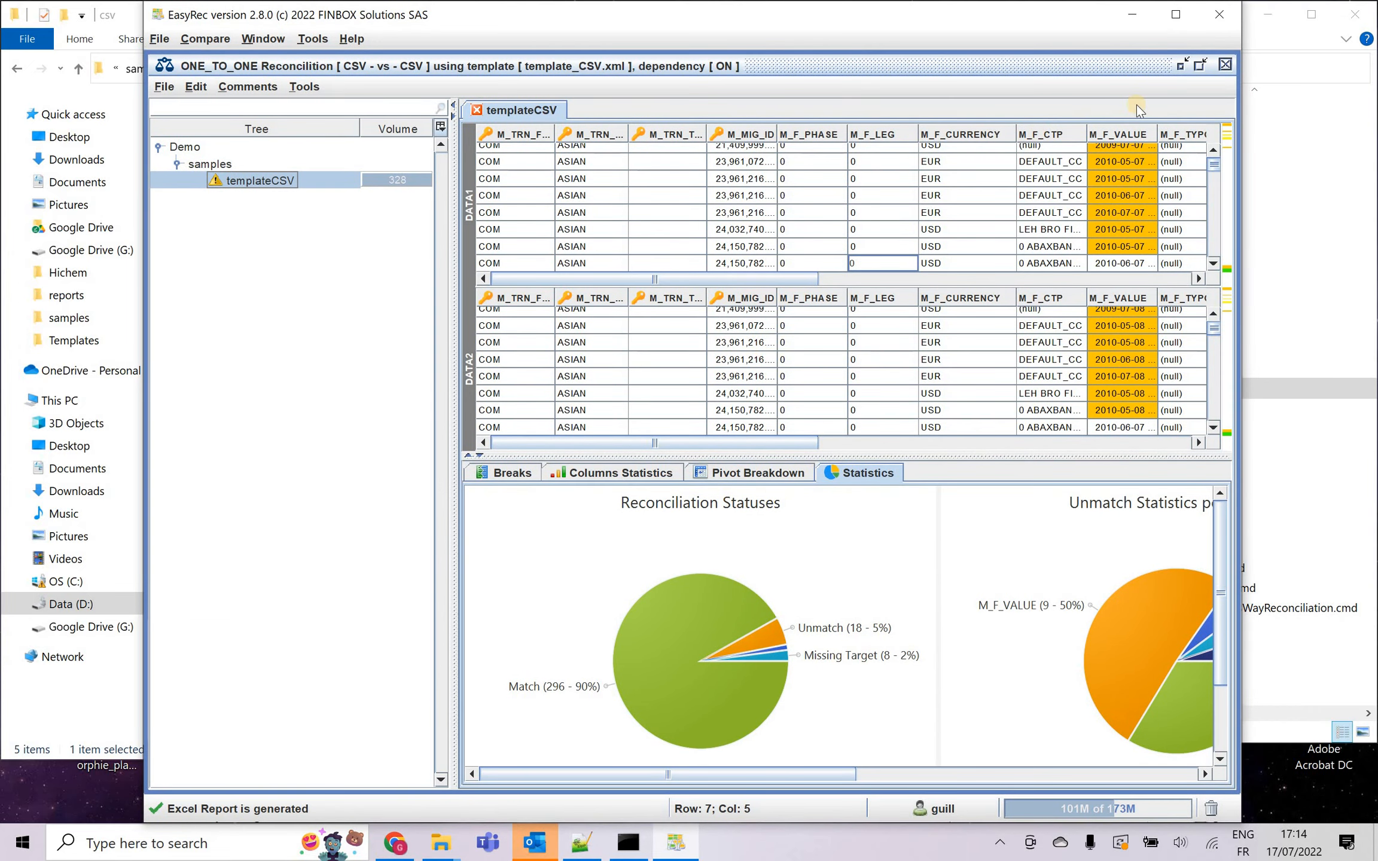
left_click(1225, 67)
left_click(804, 215)
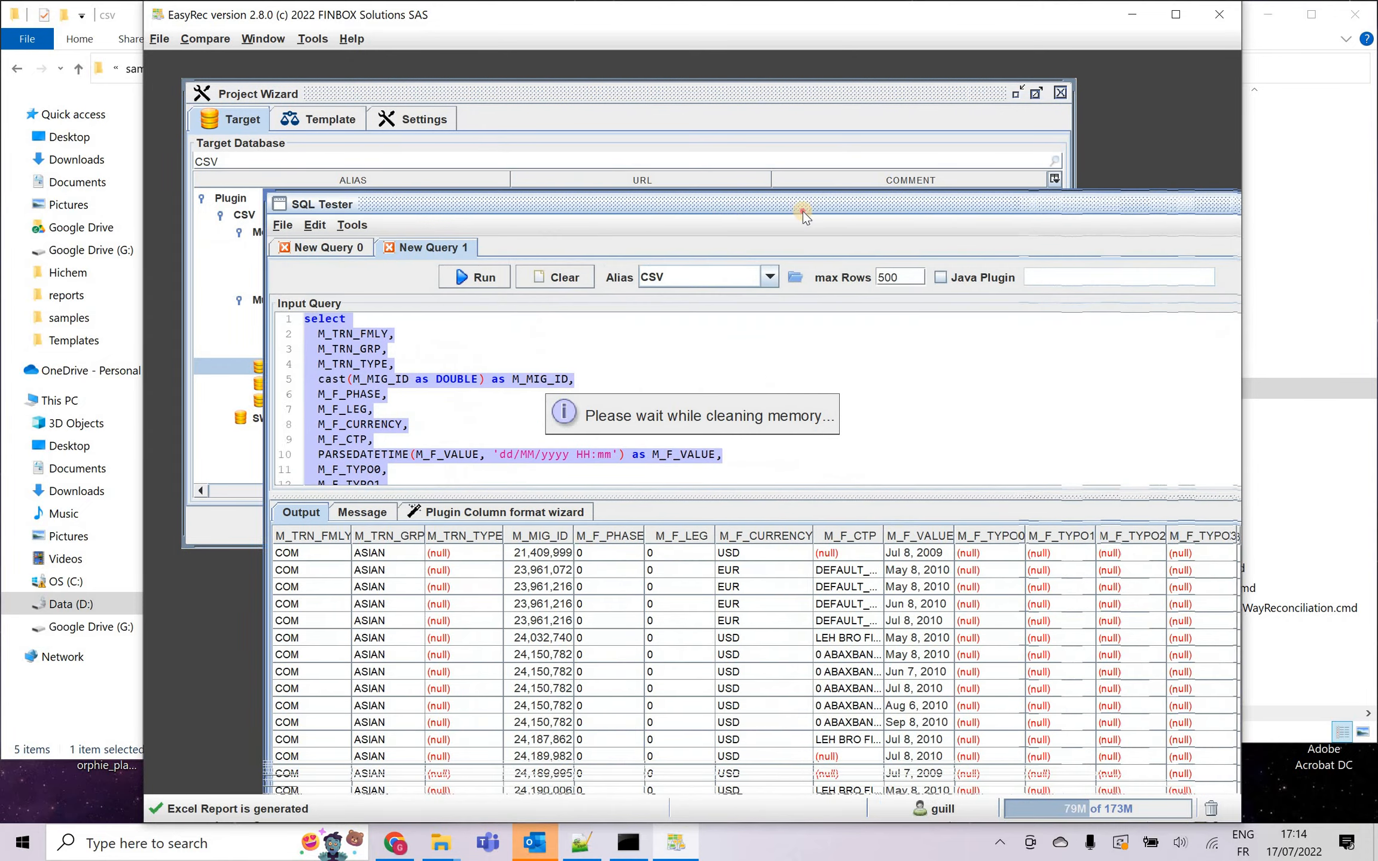
left_click_drag(802, 211, 738, 208)
left_click_drag(1166, 205, 979, 216)
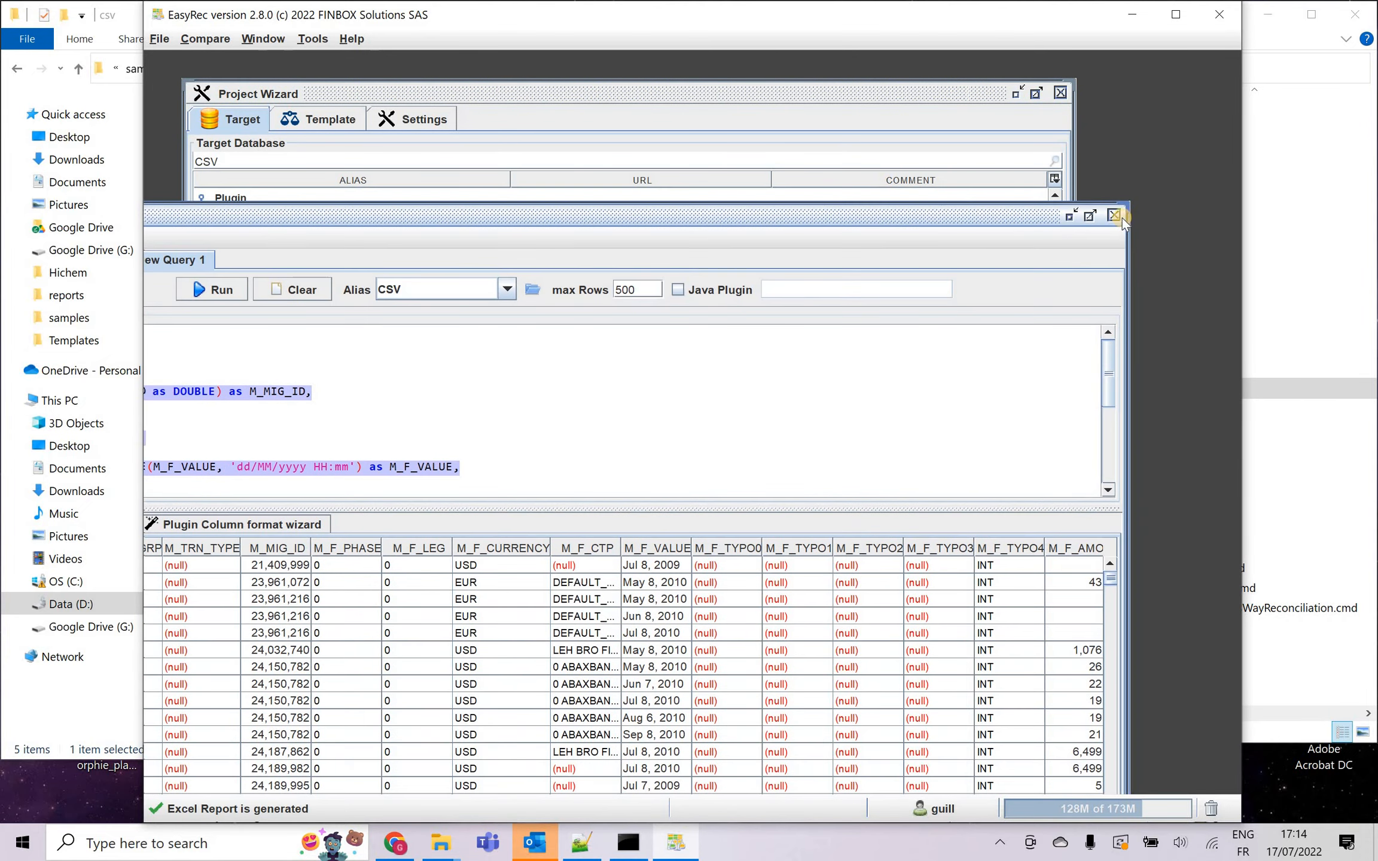
left_click(1114, 215)
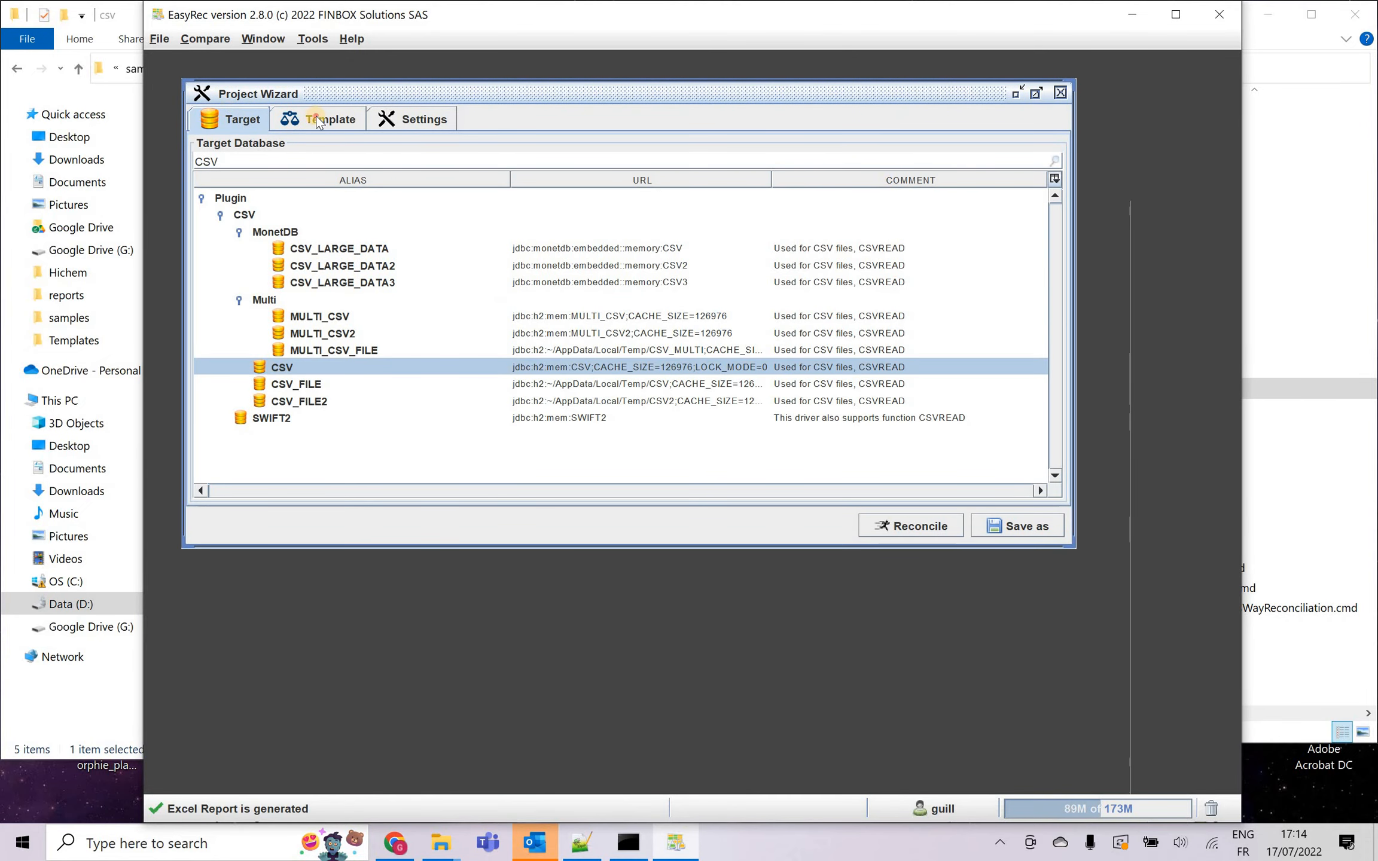
Save the project with its template_CSV.xml template as project_CSV in the projects folder and close the Project Wizard.
left_click(331, 119)
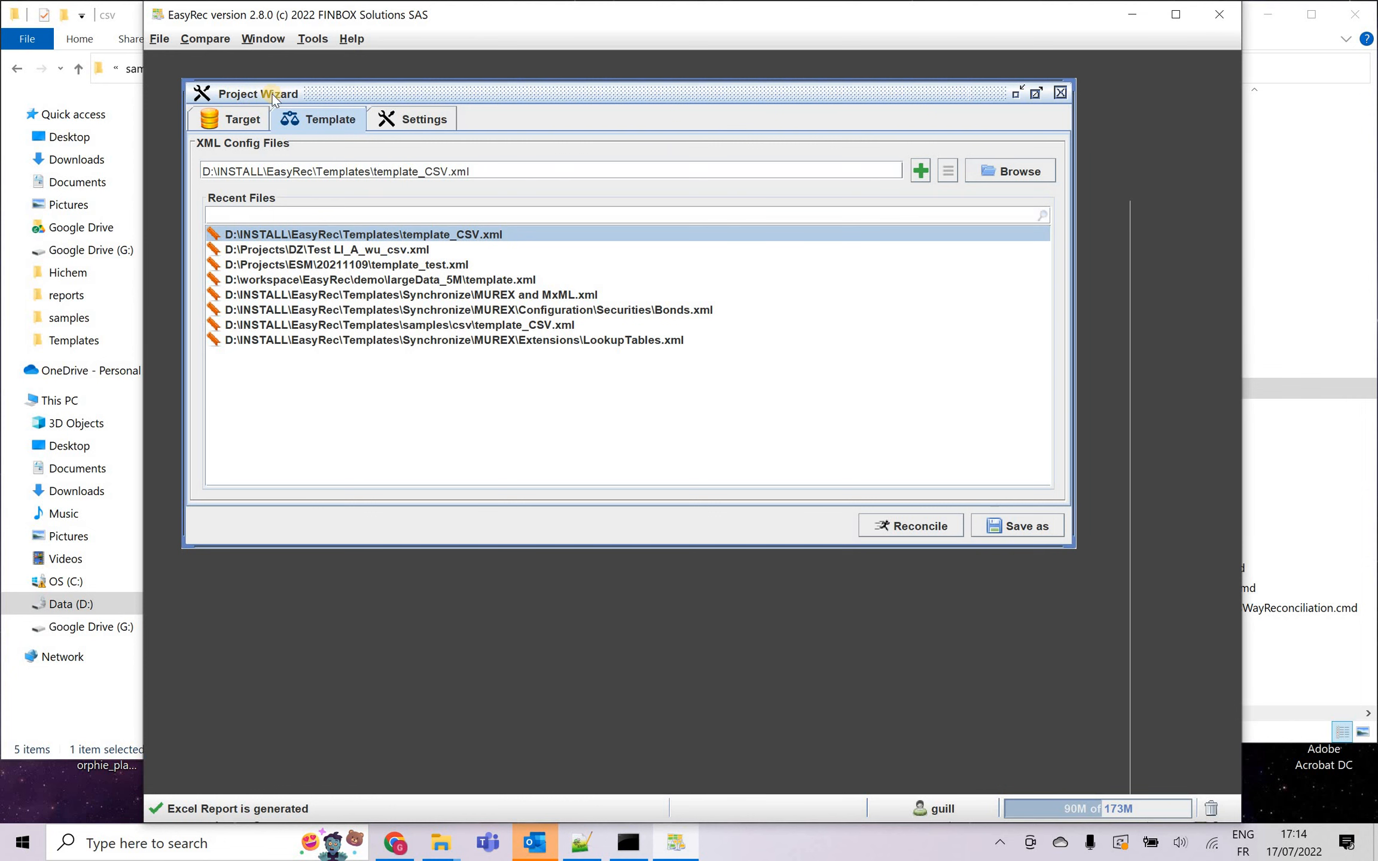
left_click(1025, 524)
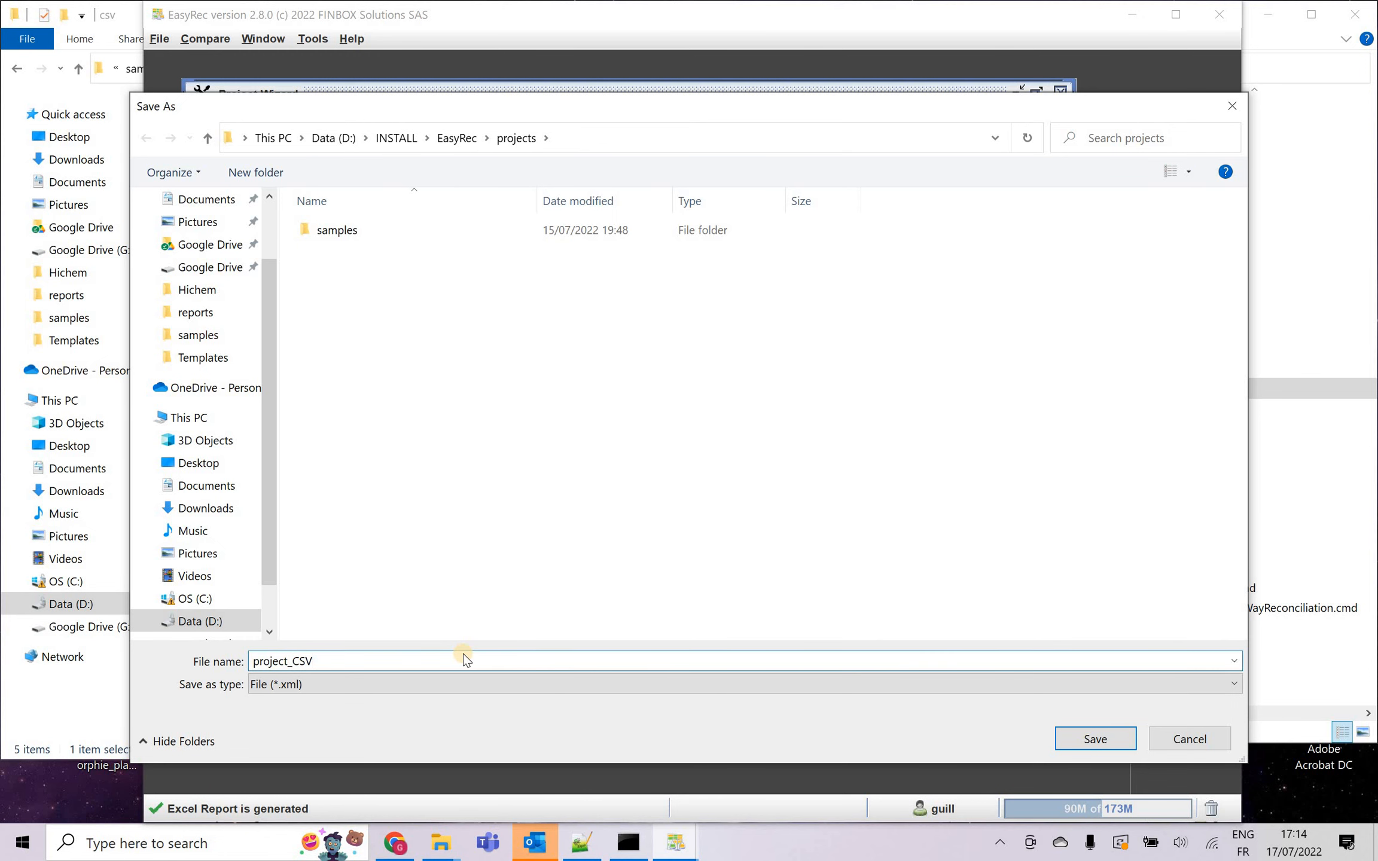
key("Return")
left_click(1061, 91)
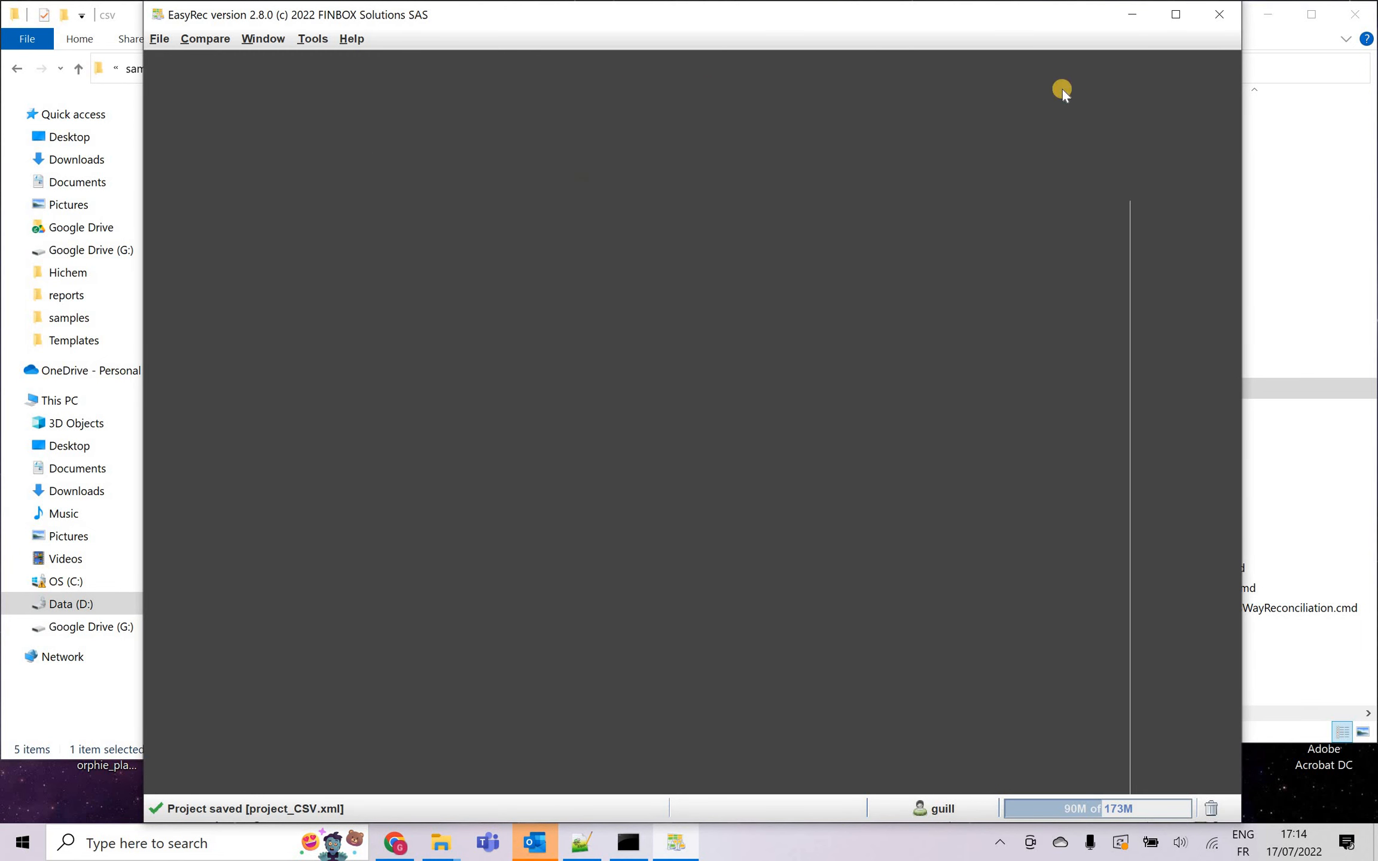
Open project_CSV.xml from the projects folder to run its reconciliation, and maximize the results window.
left_click(159, 39)
left_click(167, 87)
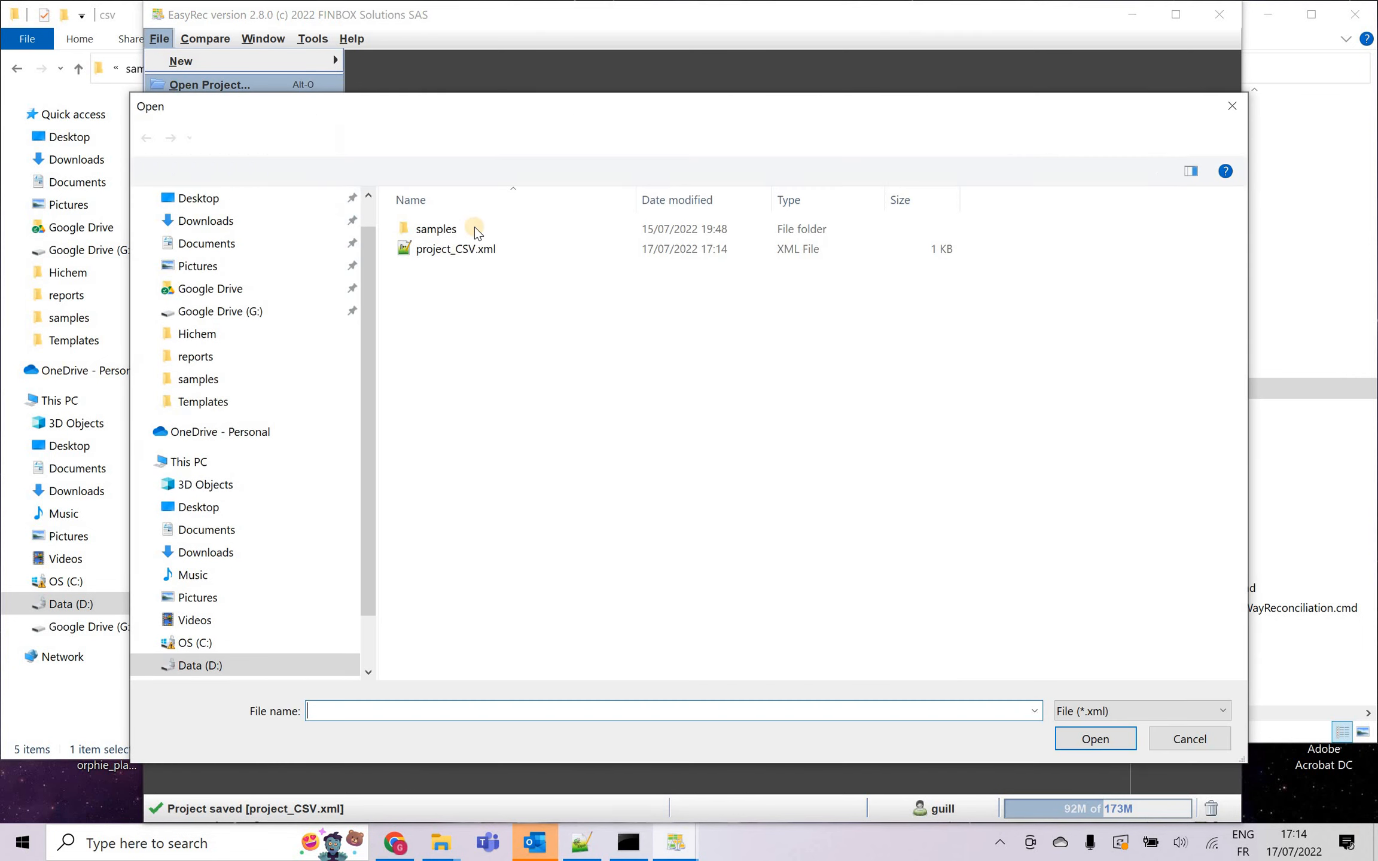
left_click(466, 251)
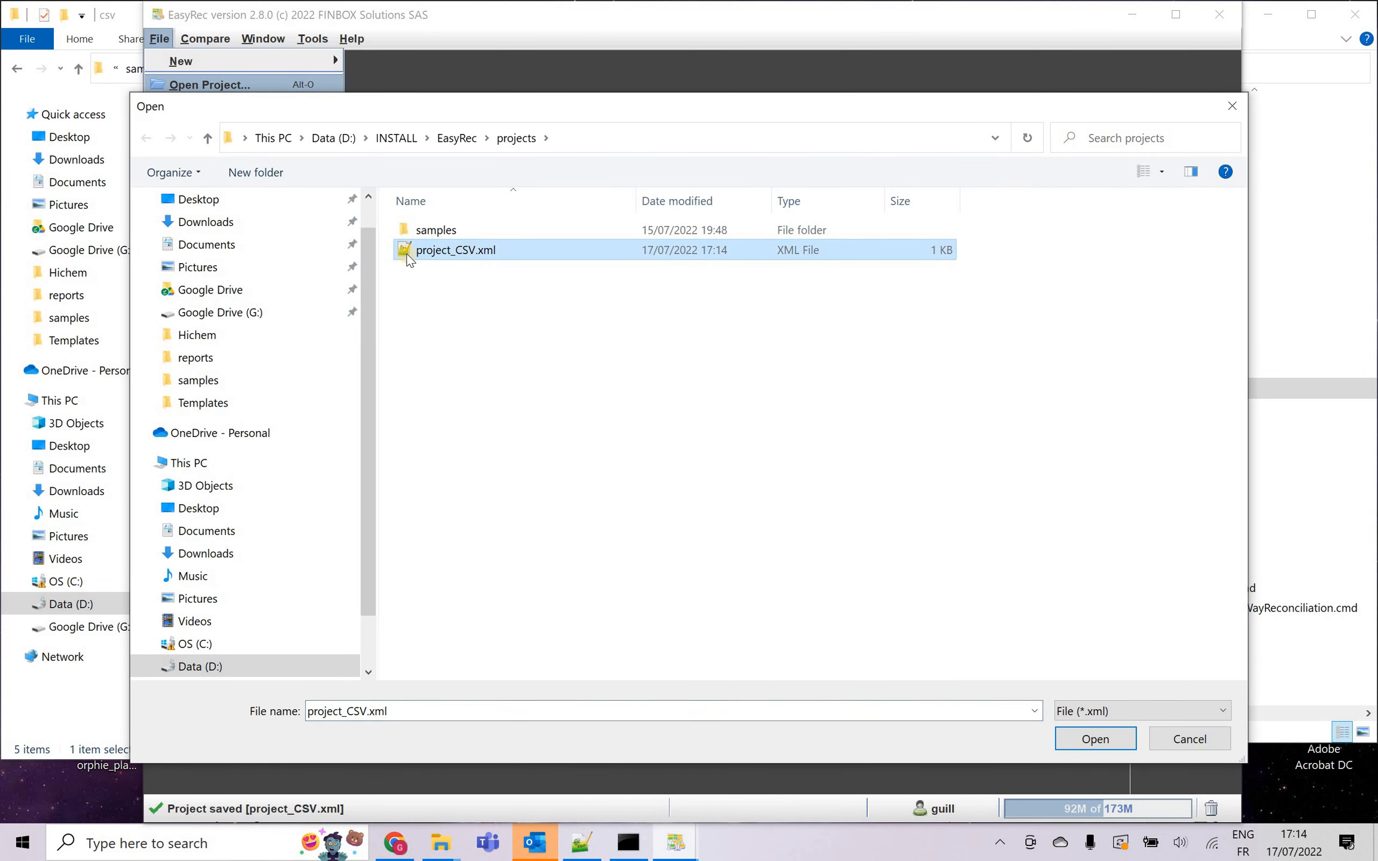
double_click(413, 251)
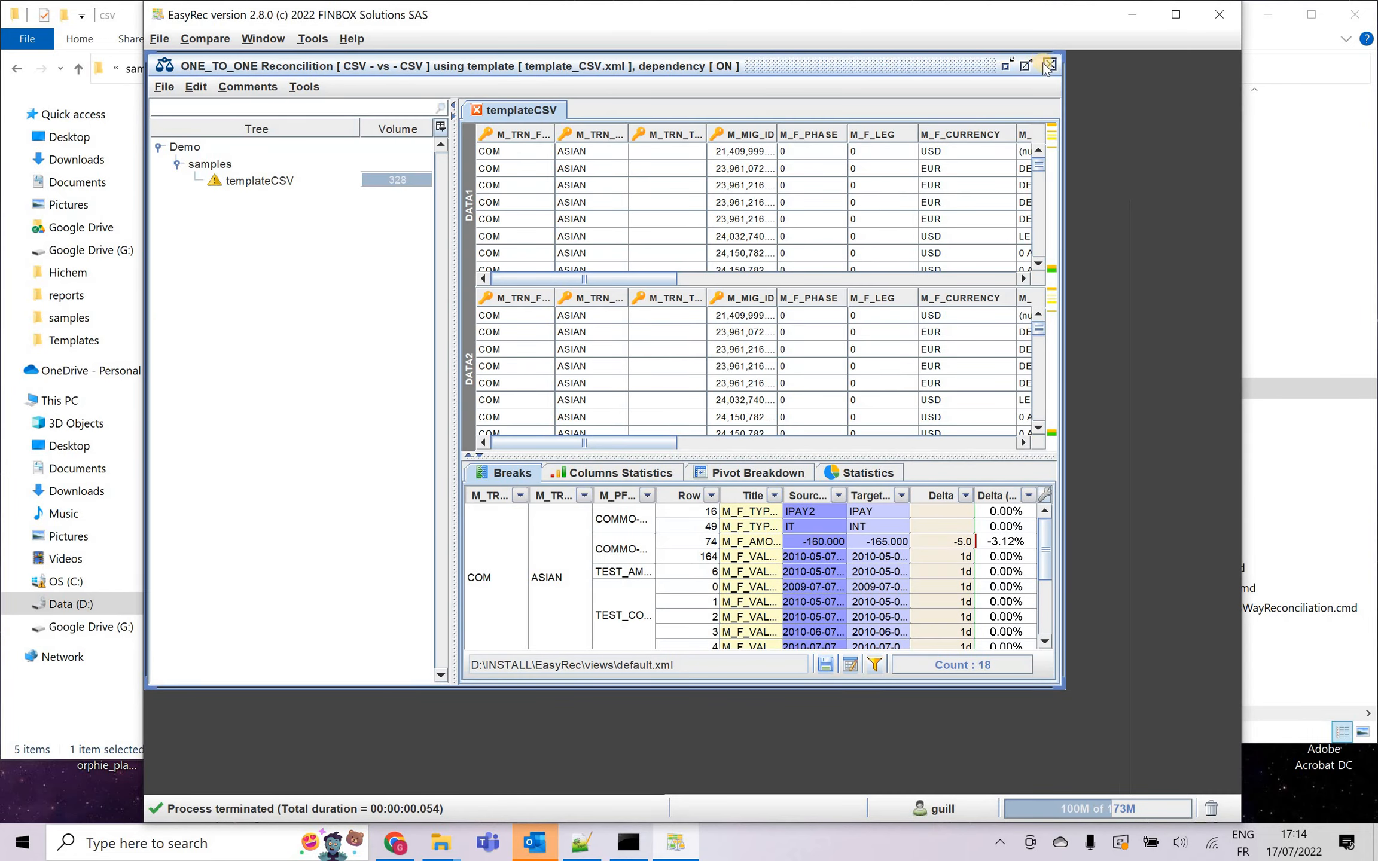
left_click(1027, 64)
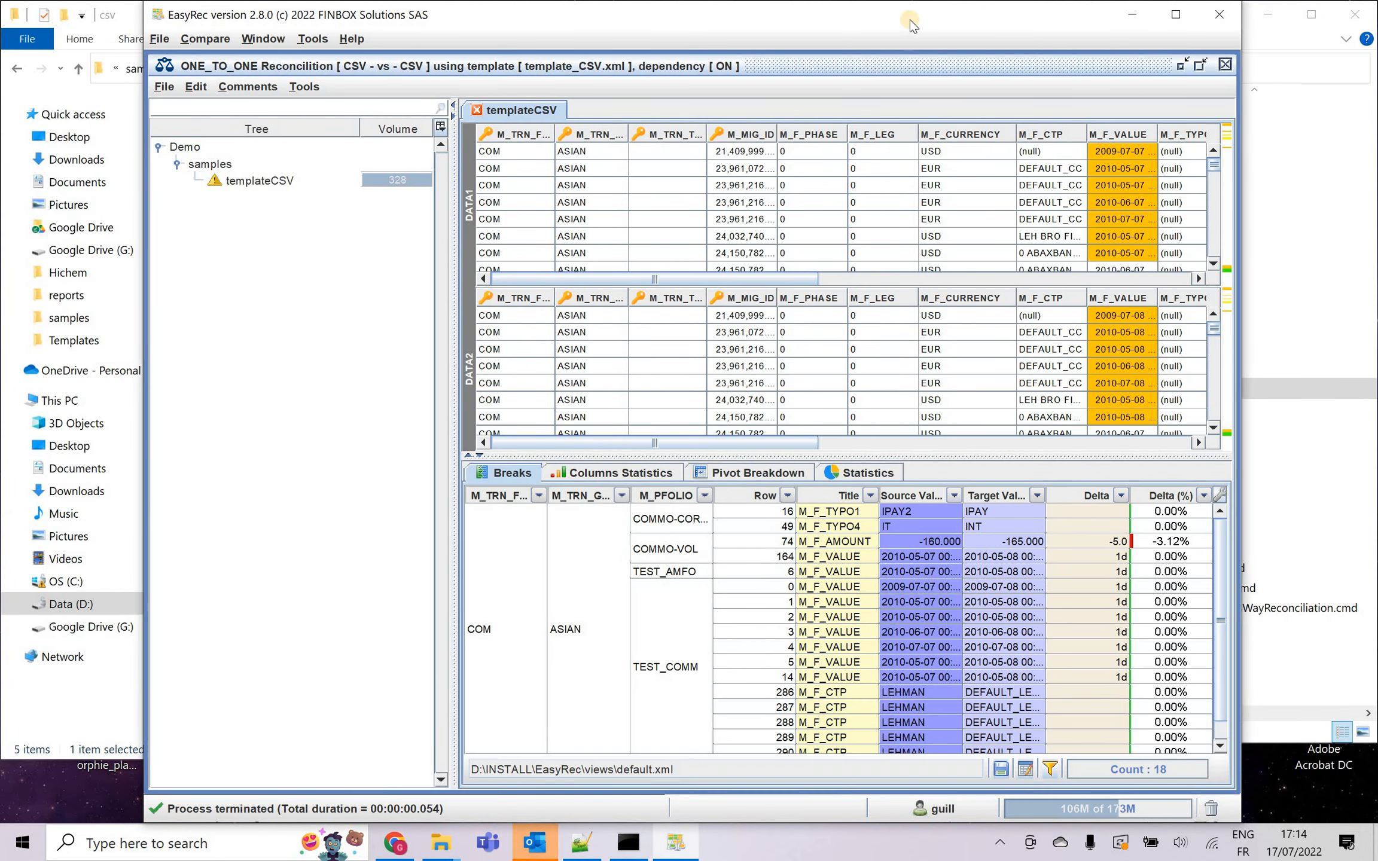
left_click_drag(941, 21, 1004, 21)
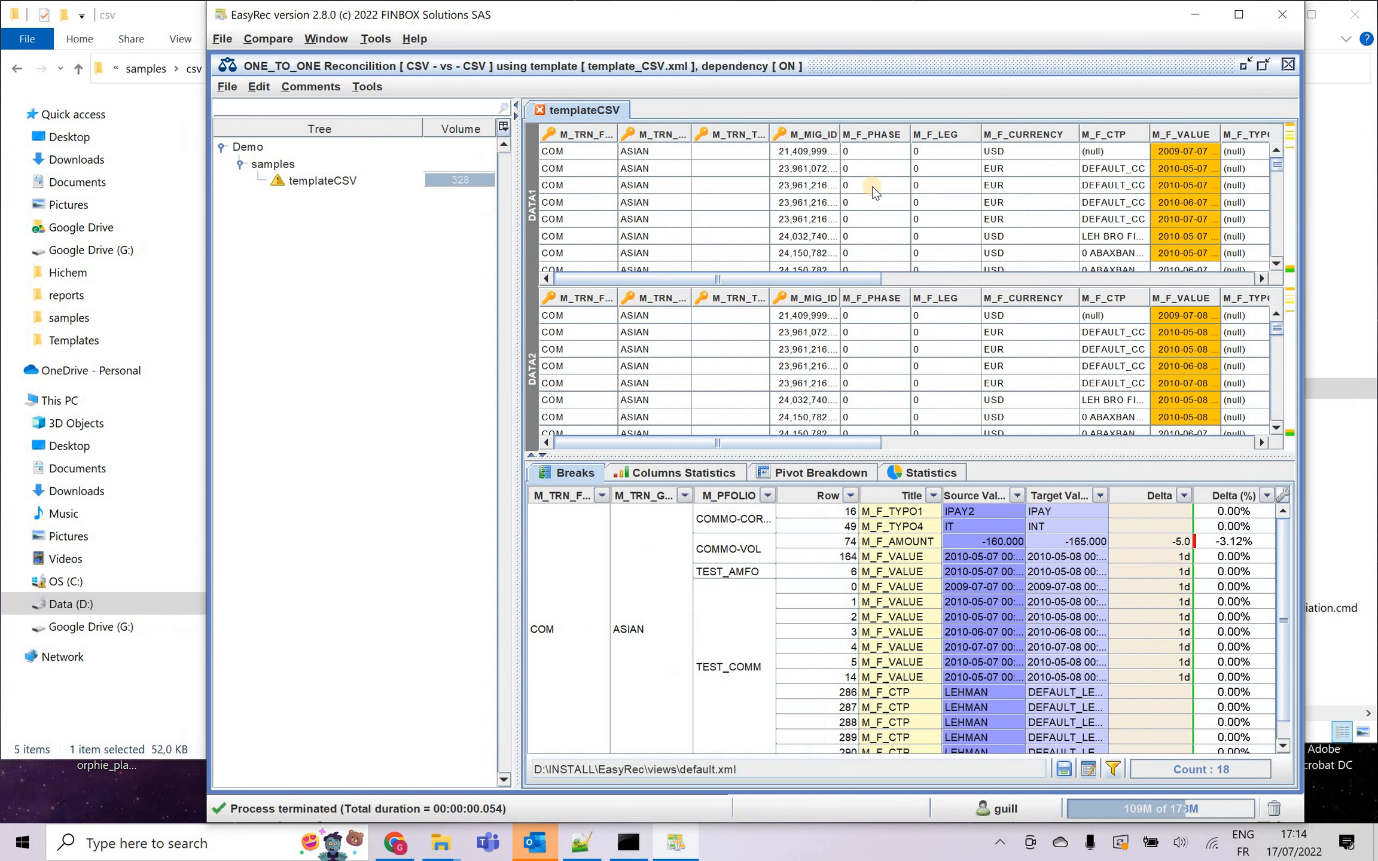